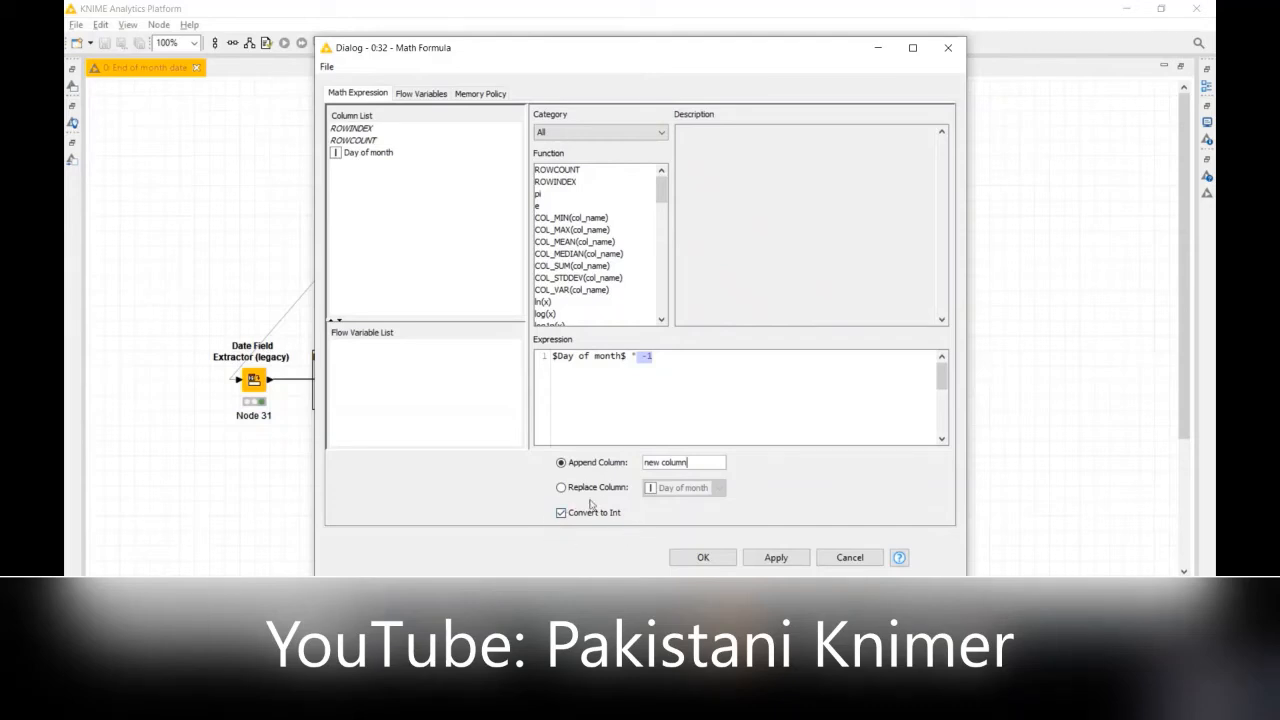
# Step: Accept the Math Formula settings of Node 32 and open that node's output table
pyautogui.click(701, 560)
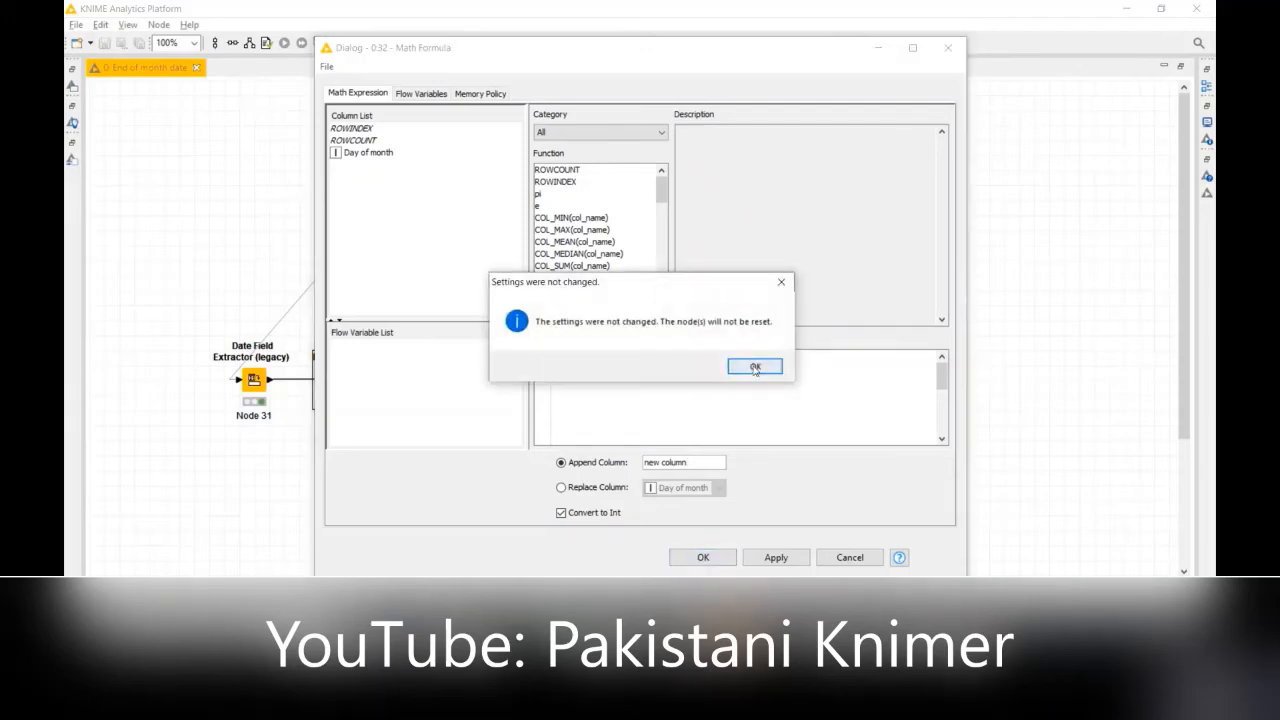
pyautogui.click(755, 367)
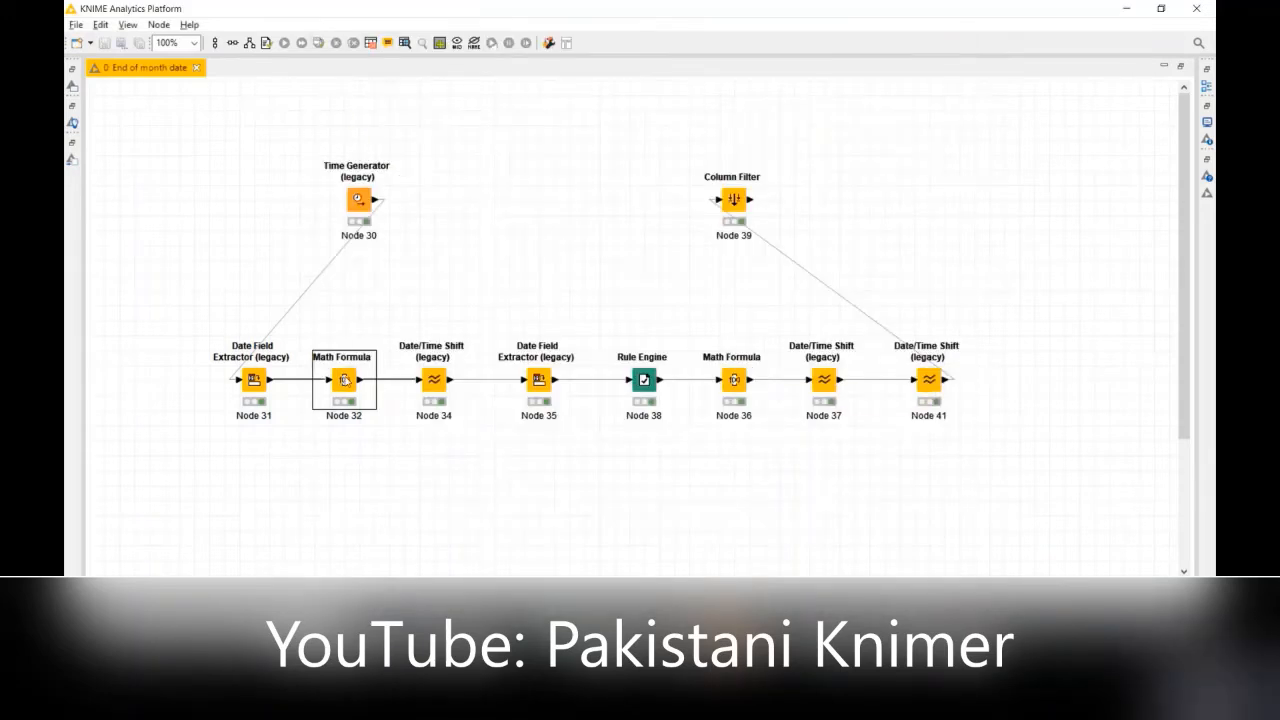
pyautogui.rightClick(345, 381)
pyautogui.click(392, 366)
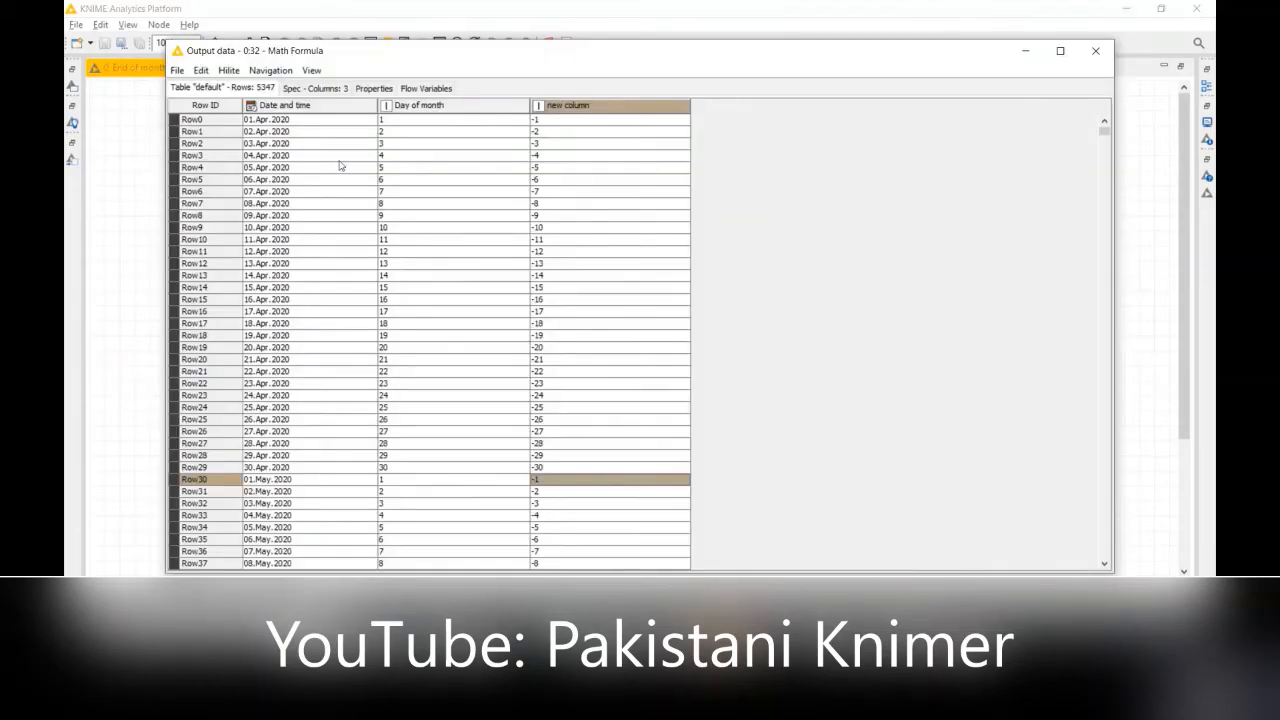
# Step: Compare the dates, Day of month and new column values across several April and May 2020 rows, and close the table
pyautogui.click(287, 123)
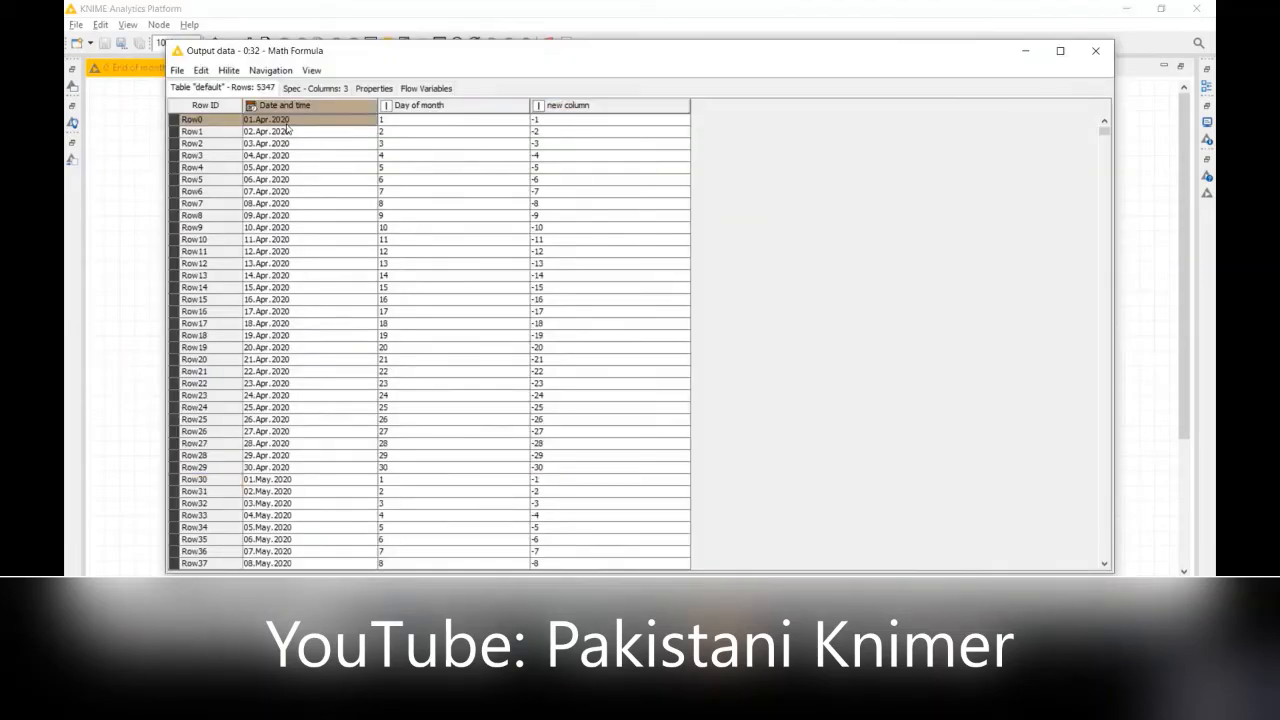
pyautogui.click(456, 121)
pyautogui.click(553, 123)
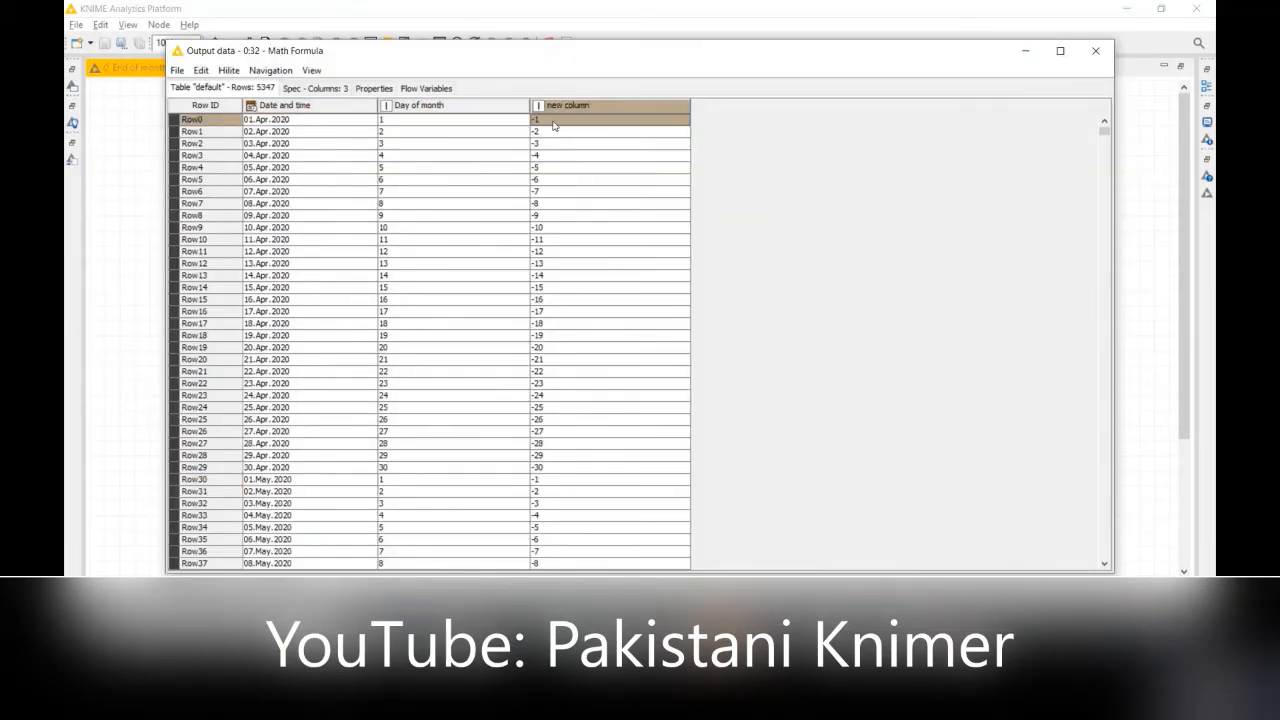
pyautogui.click(456, 279)
pyautogui.click(568, 279)
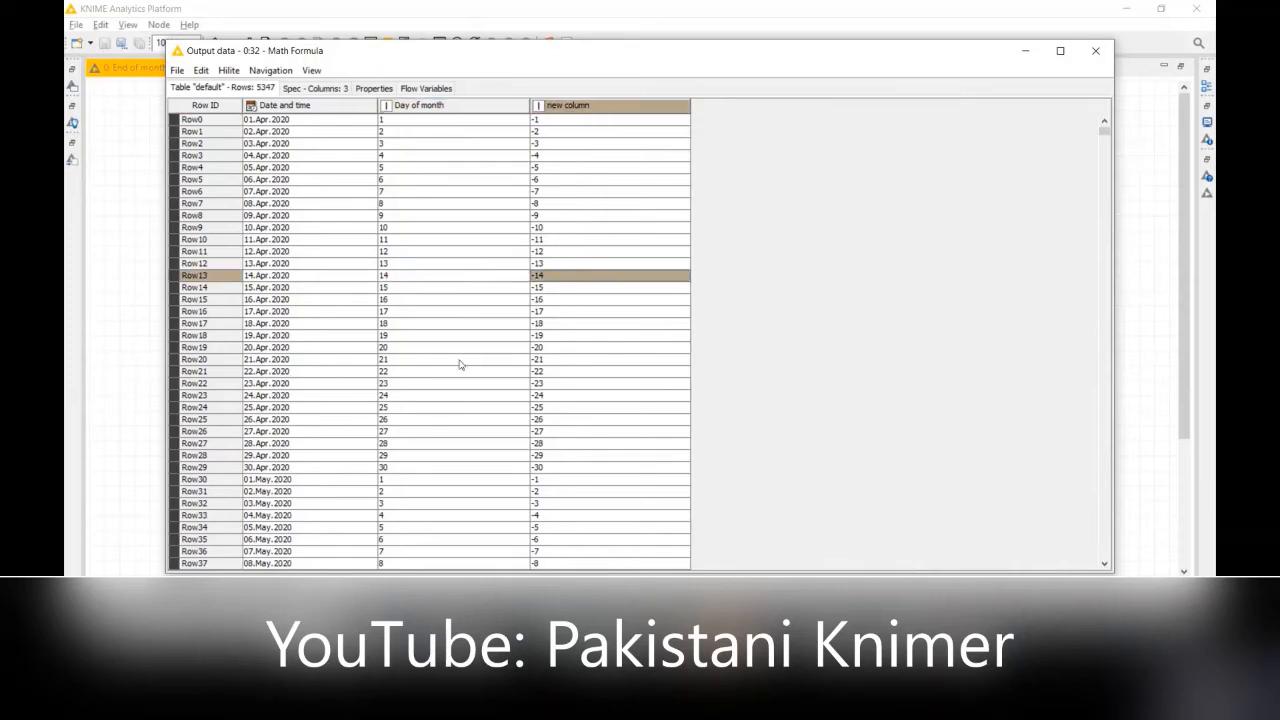
pyautogui.click(394, 386)
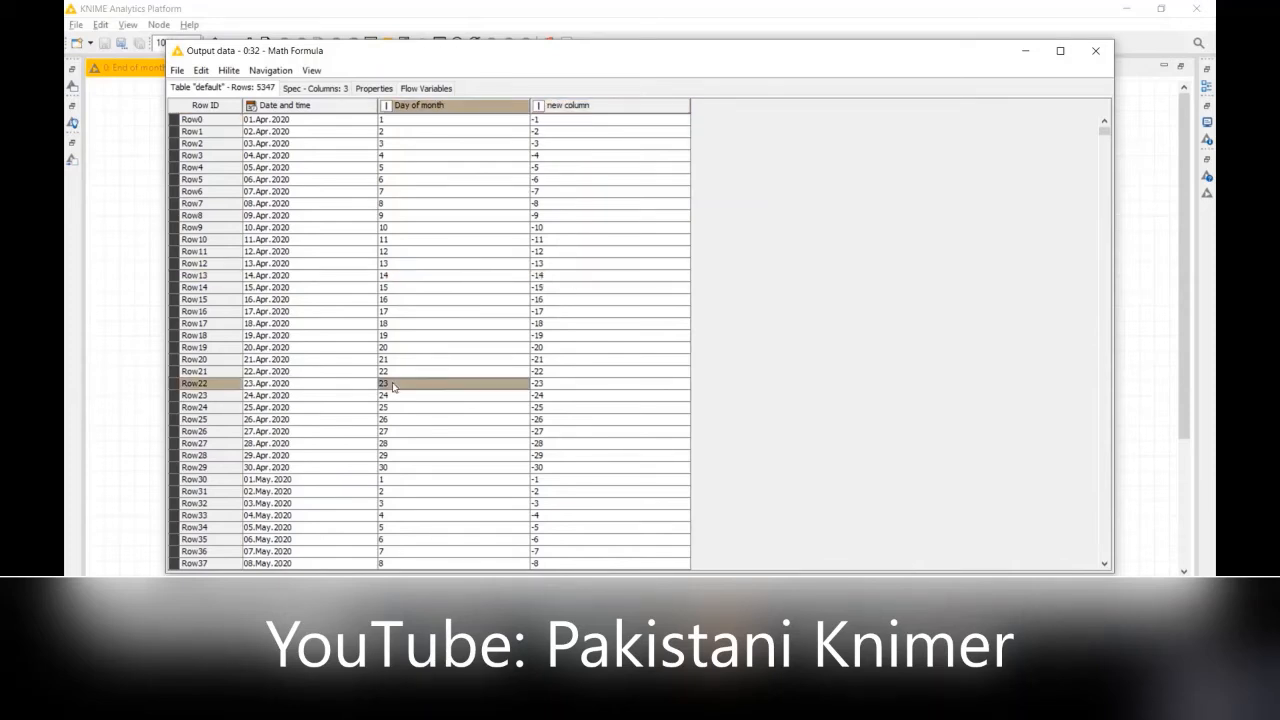
pyautogui.click(566, 389)
pyautogui.click(404, 508)
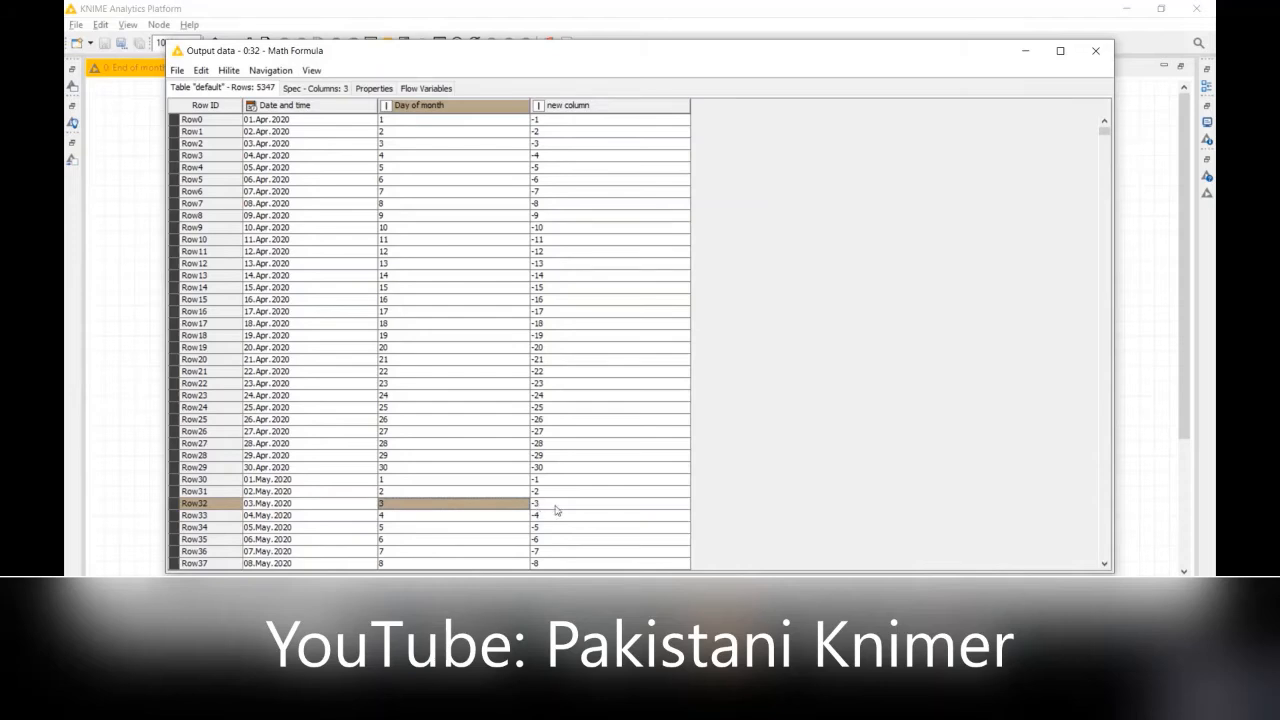
pyautogui.click(559, 510)
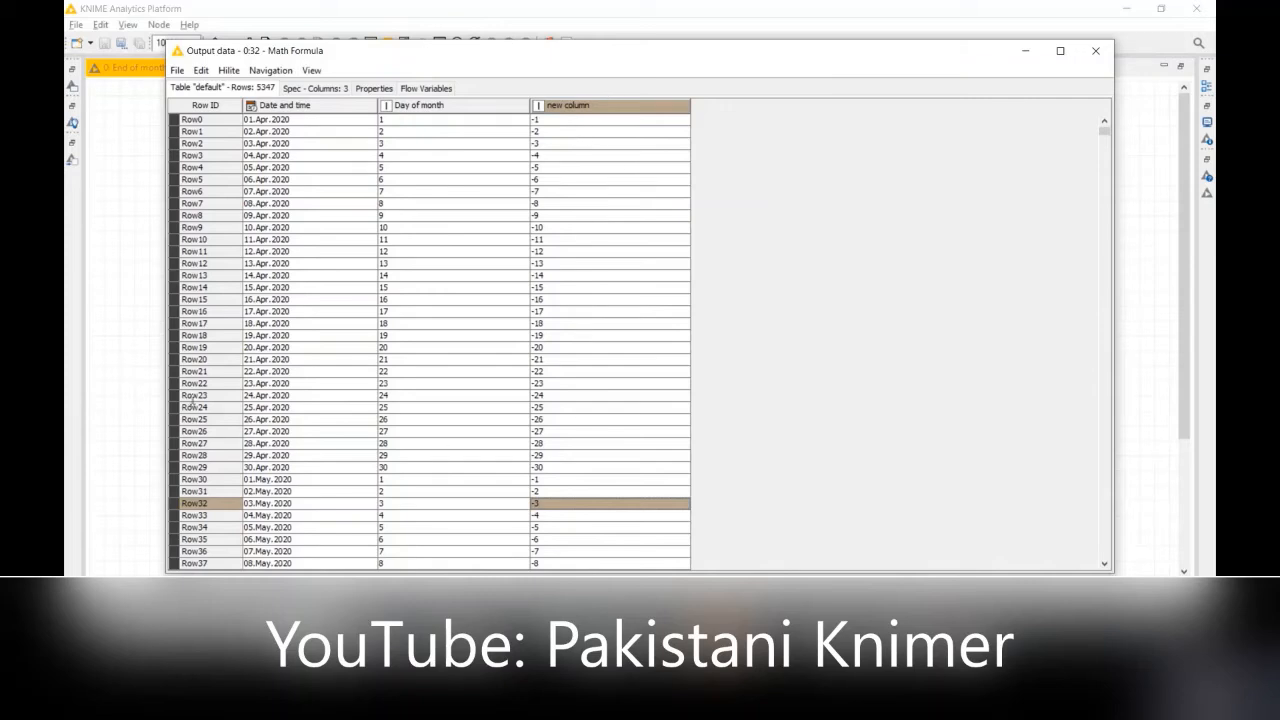
pyautogui.click(270, 410)
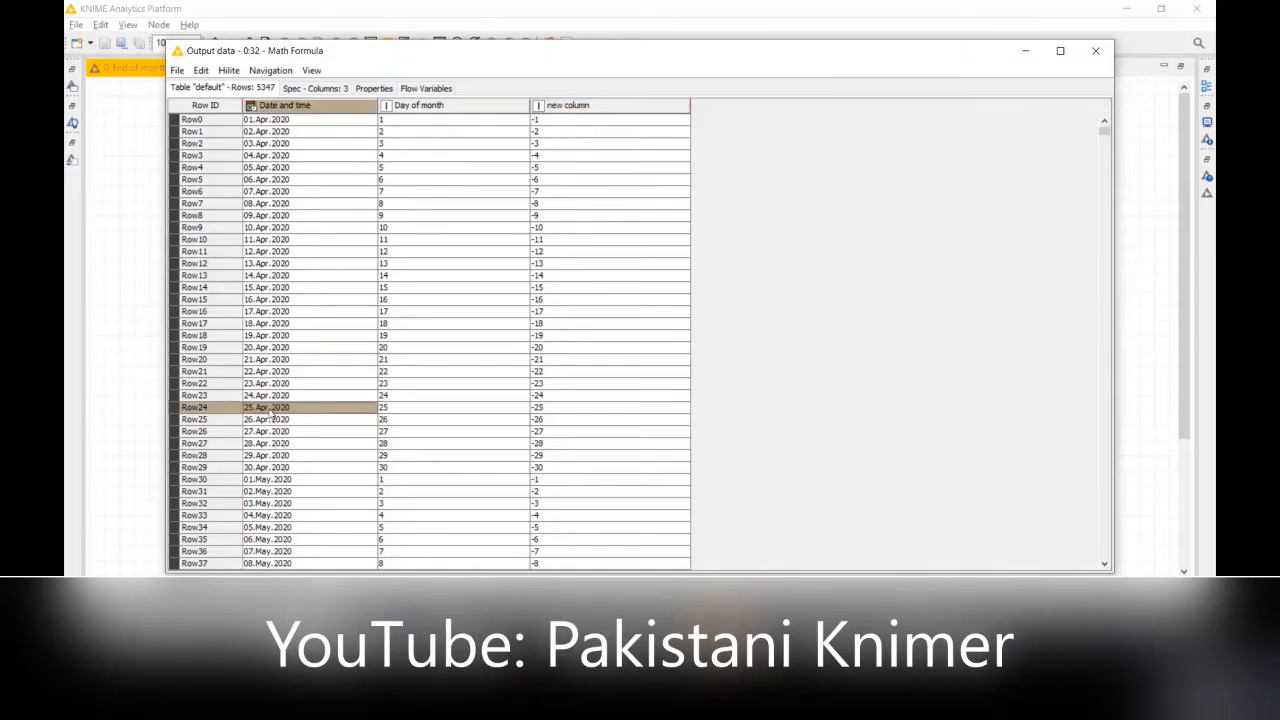
pyautogui.click(574, 410)
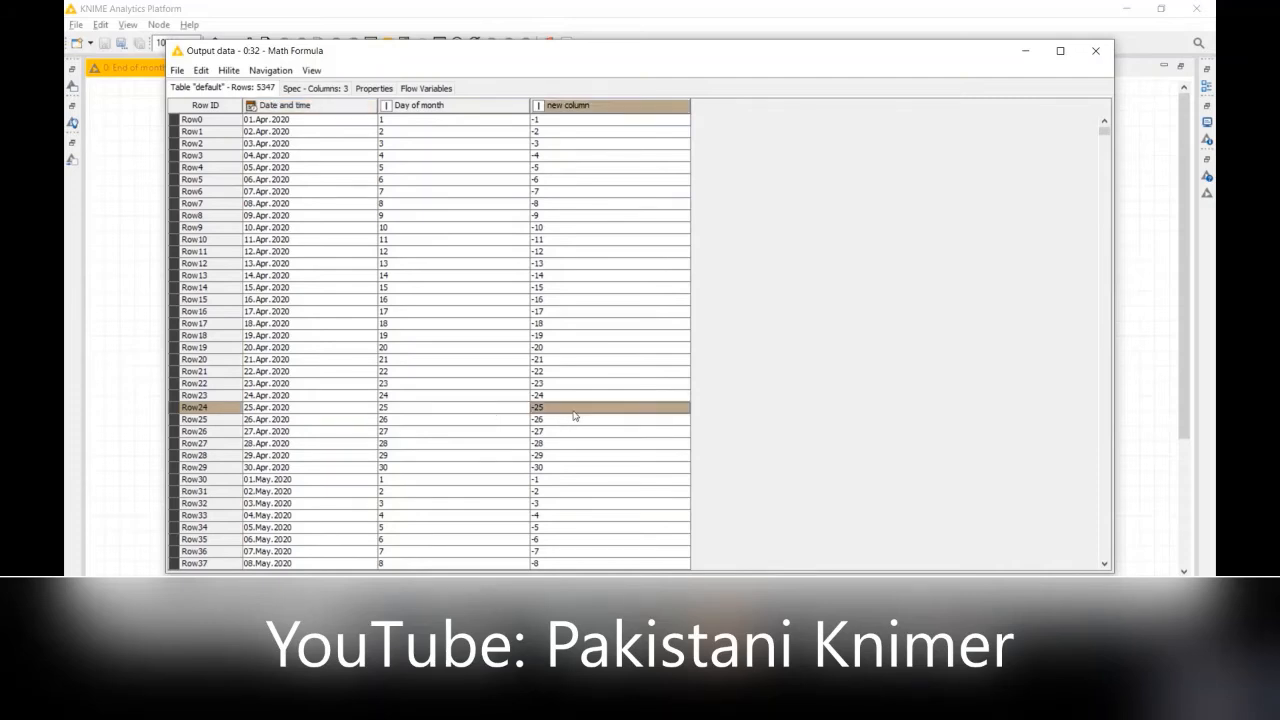
pyautogui.click(1093, 54)
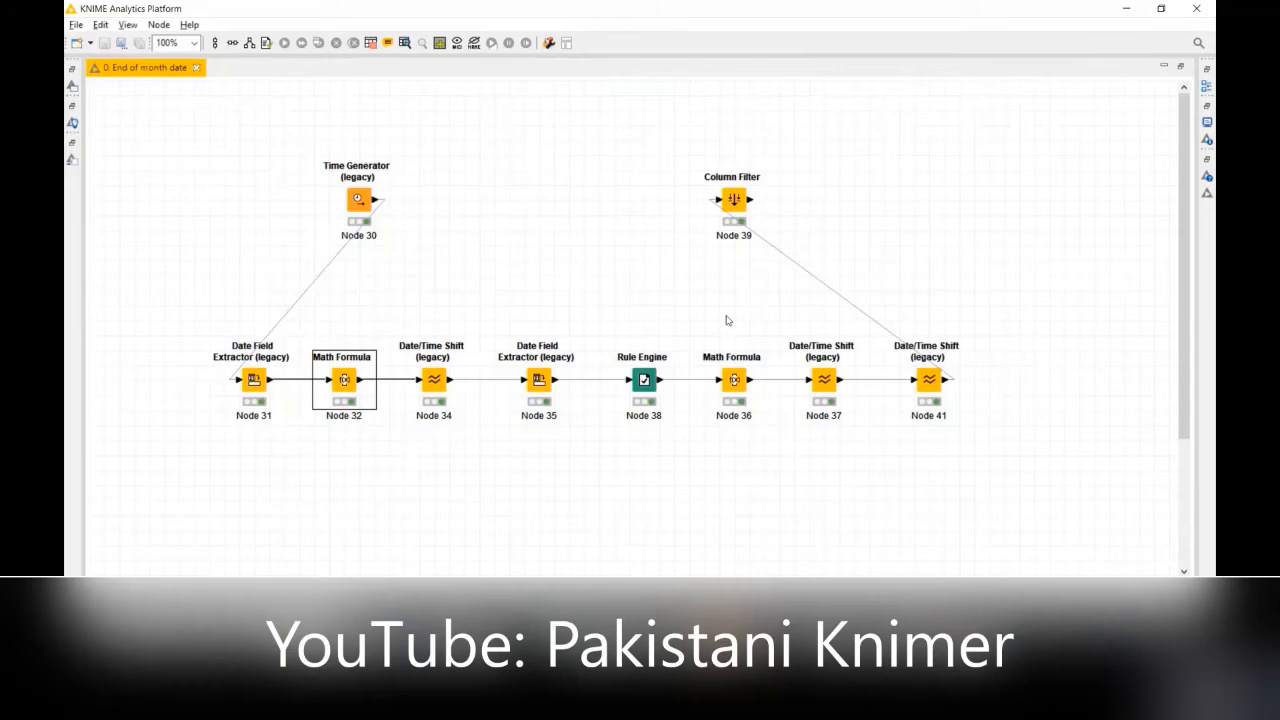
# Step: Review the Date/Time Shift configuration of Node 34, including its shift column, granularity and date reference, and cancel without changes
pyautogui.rightClick(431, 390)
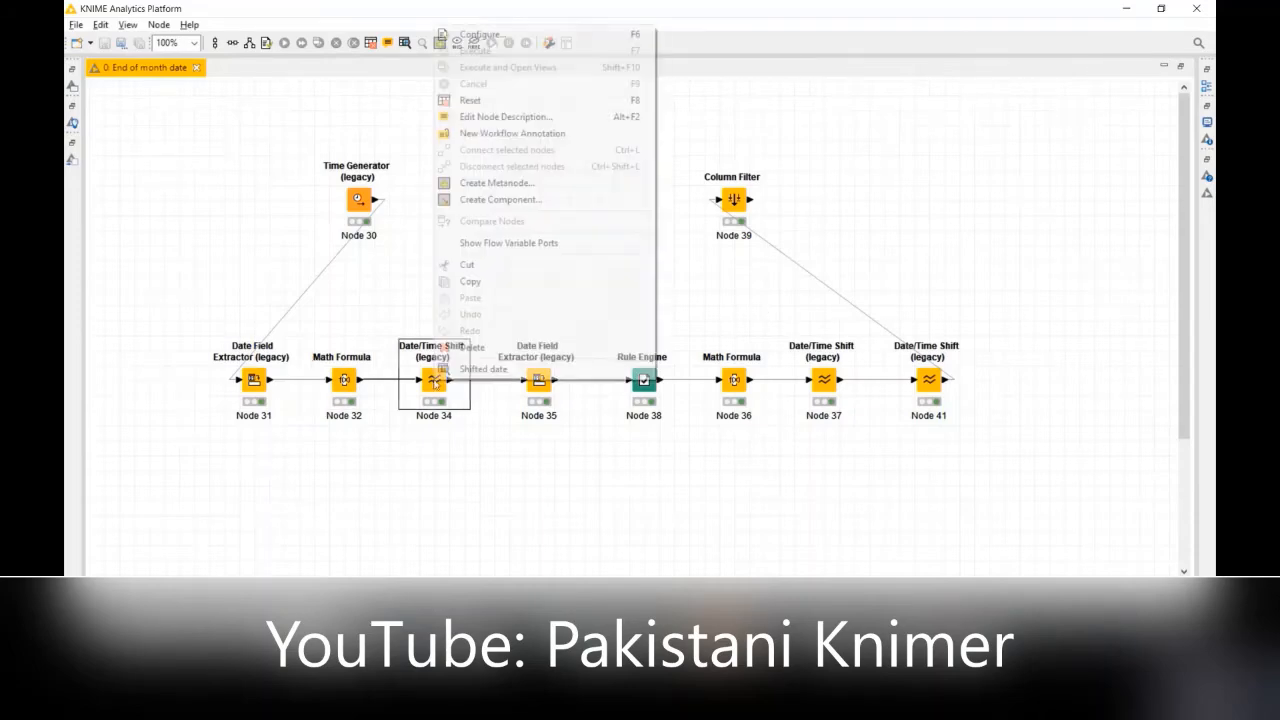
pyautogui.click(510, 38)
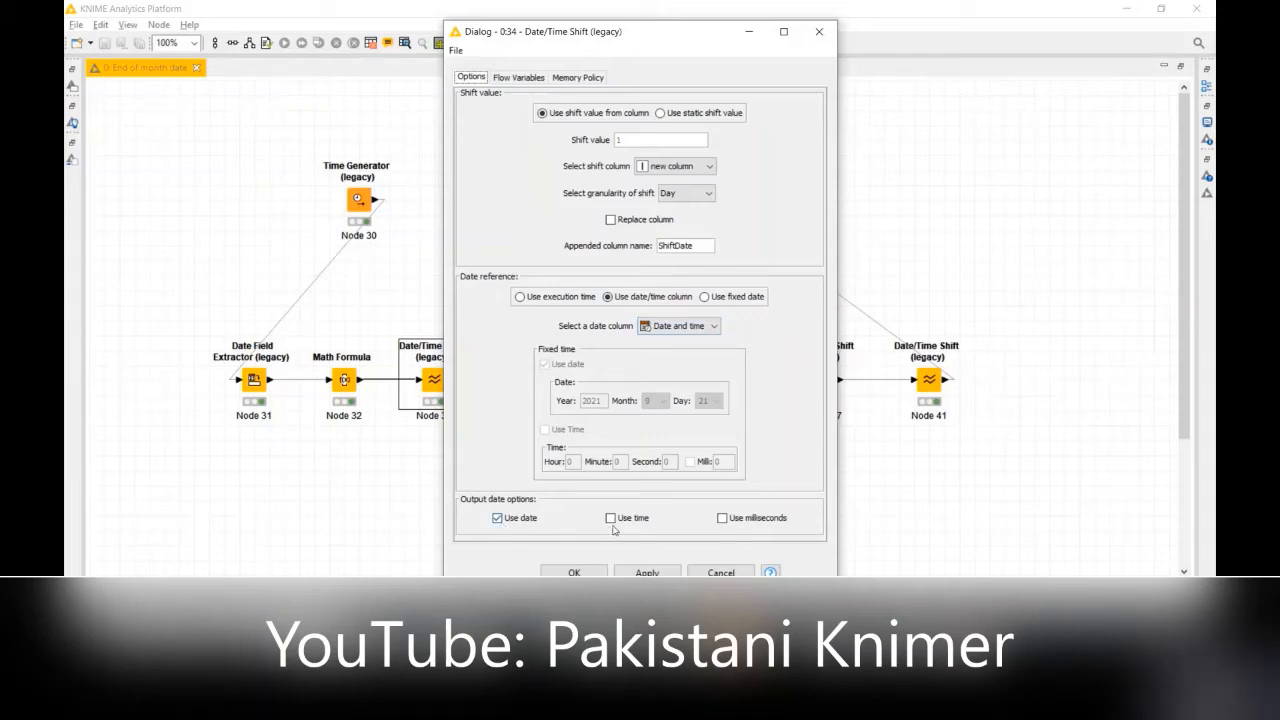
pyautogui.click(720, 573)
# Step: Open Node 34's shifted date table, compare the dates, new column and ShiftDate values in several 2020 and 2021 rows, and close it
pyautogui.rightClick(443, 380)
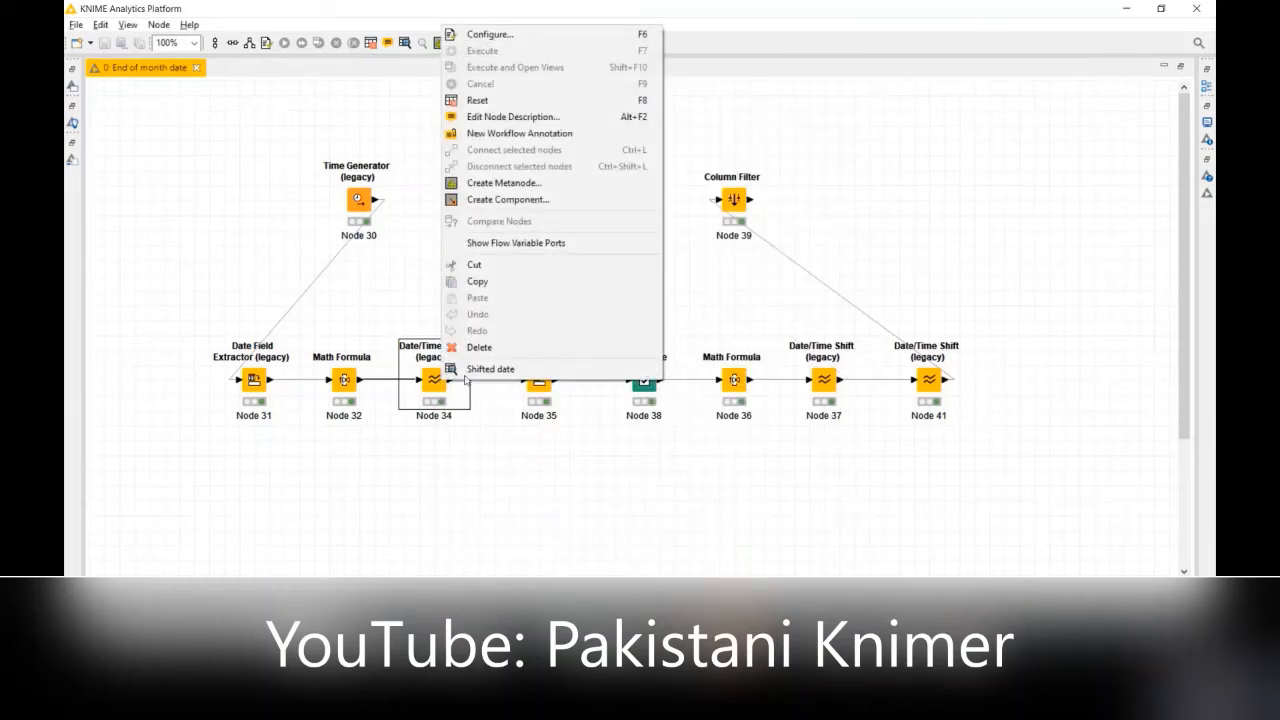
pyautogui.click(474, 377)
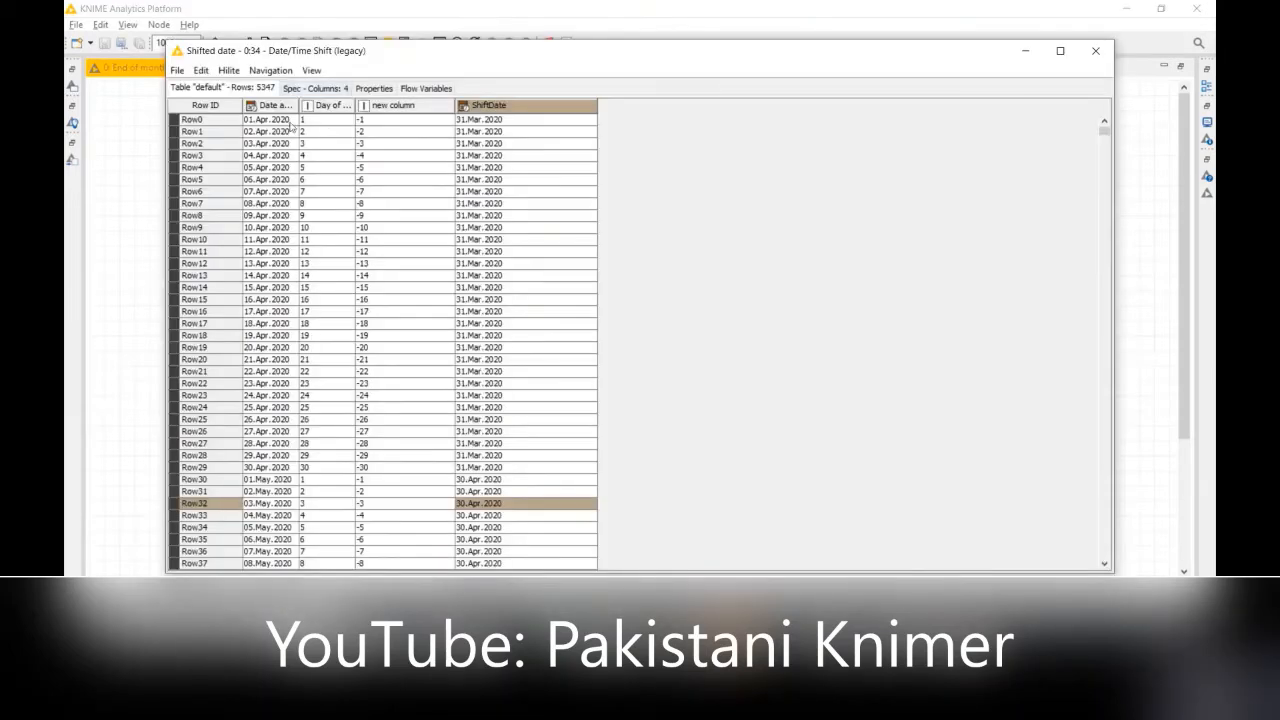
pyautogui.click(279, 241)
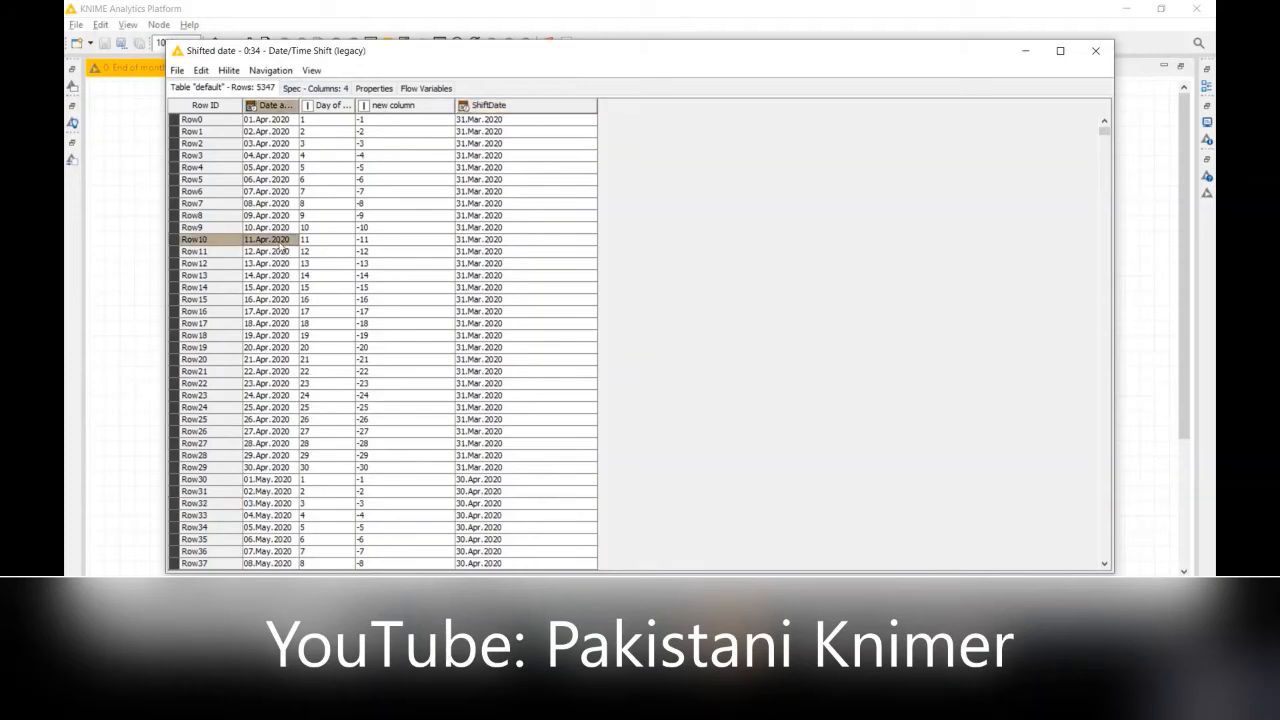
pyautogui.click(424, 242)
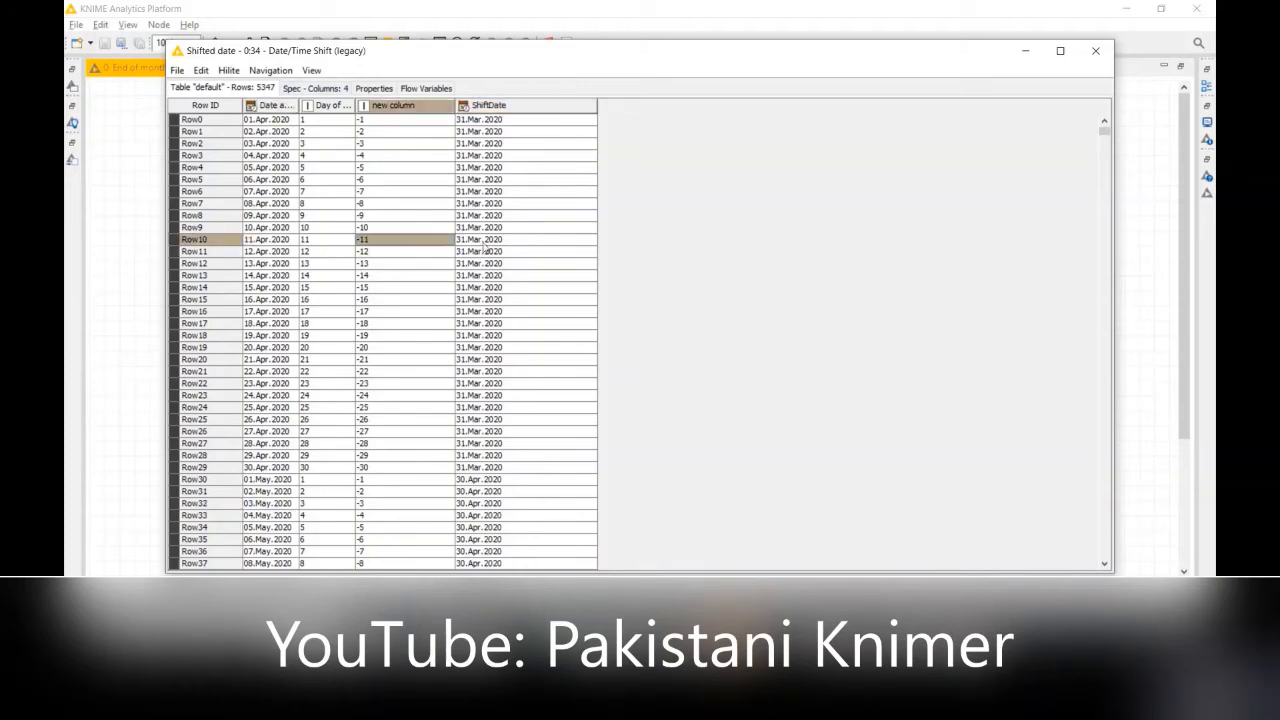
pyautogui.click(274, 553)
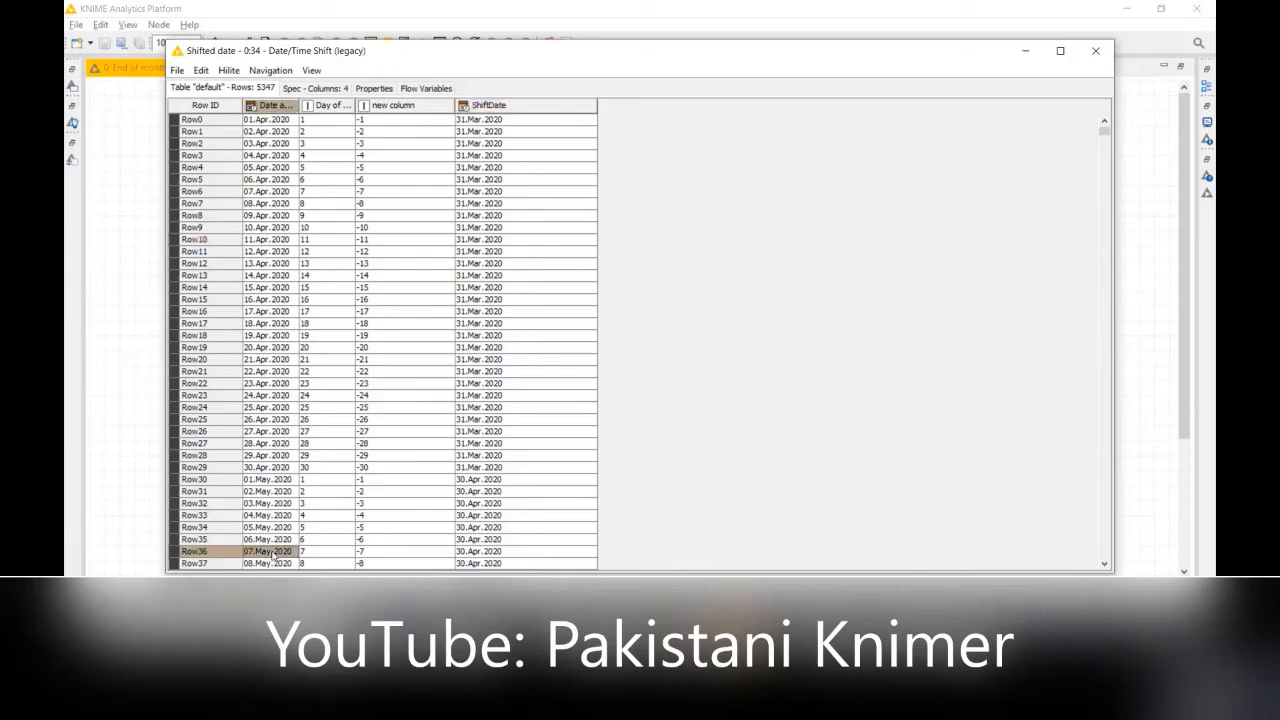
pyautogui.click(388, 557)
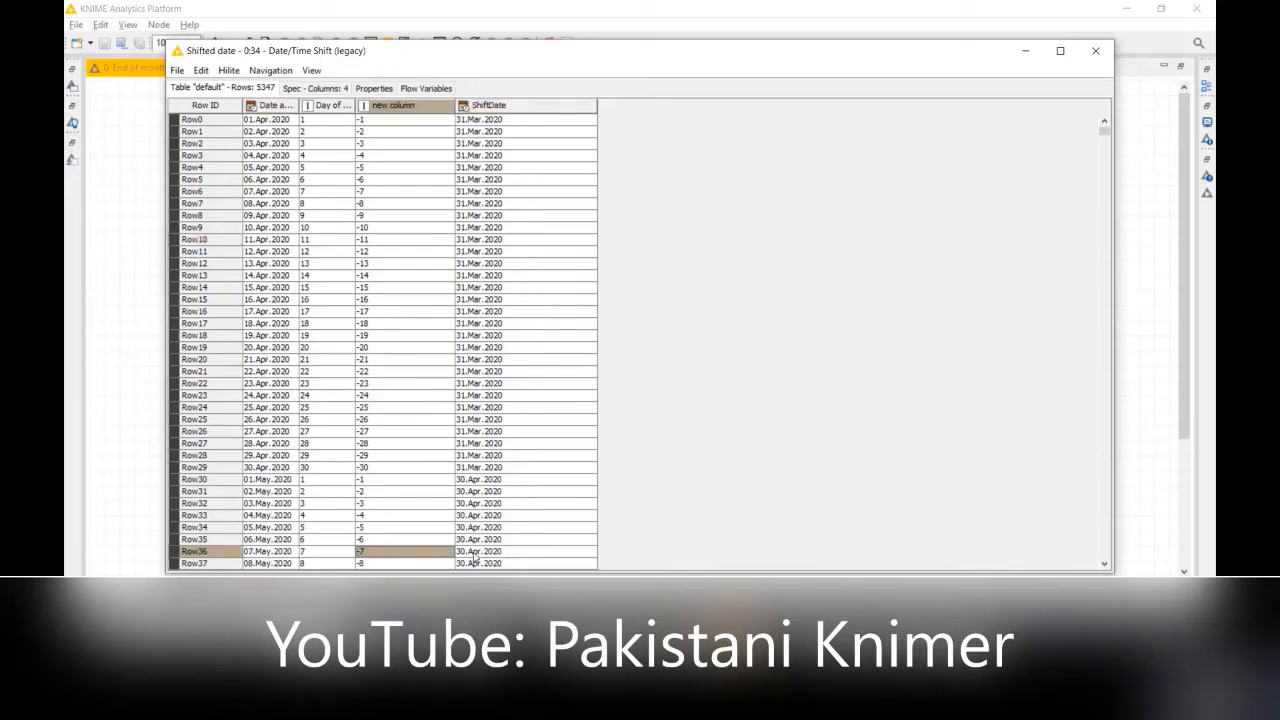
pyautogui.click(474, 558)
pyautogui.scroll(-20, 1104, 534)
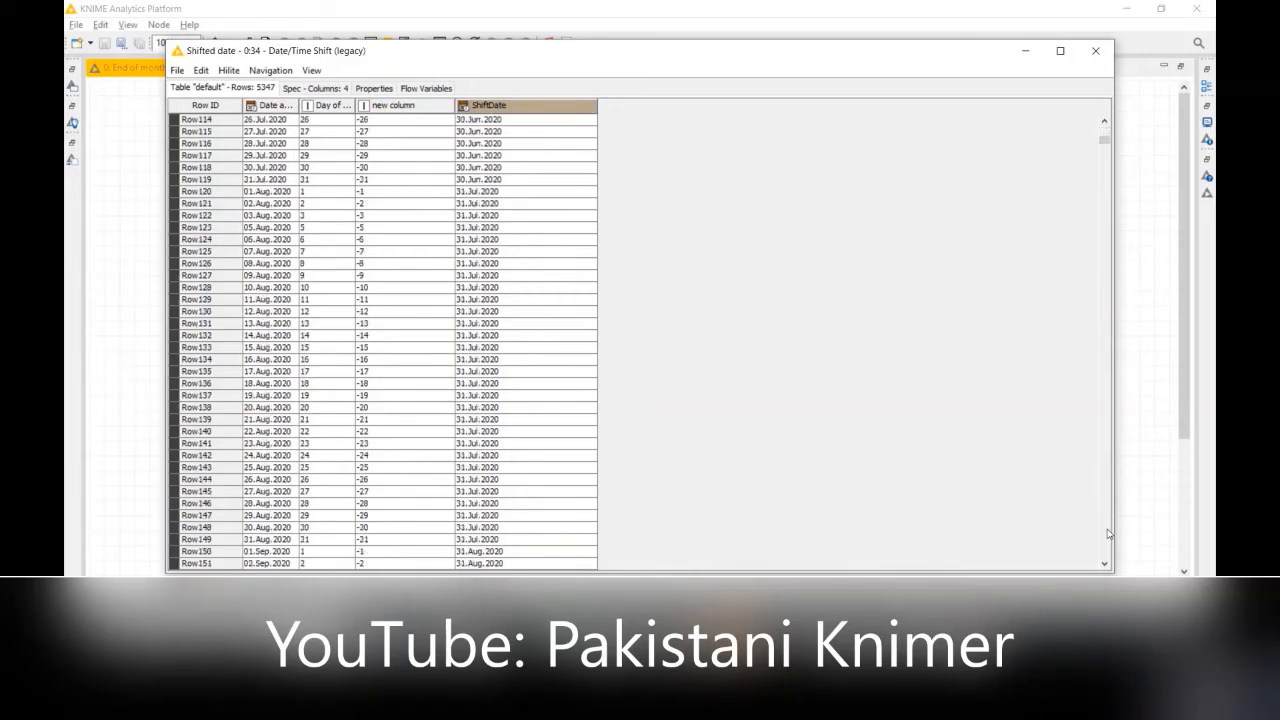
pyautogui.click(249, 504)
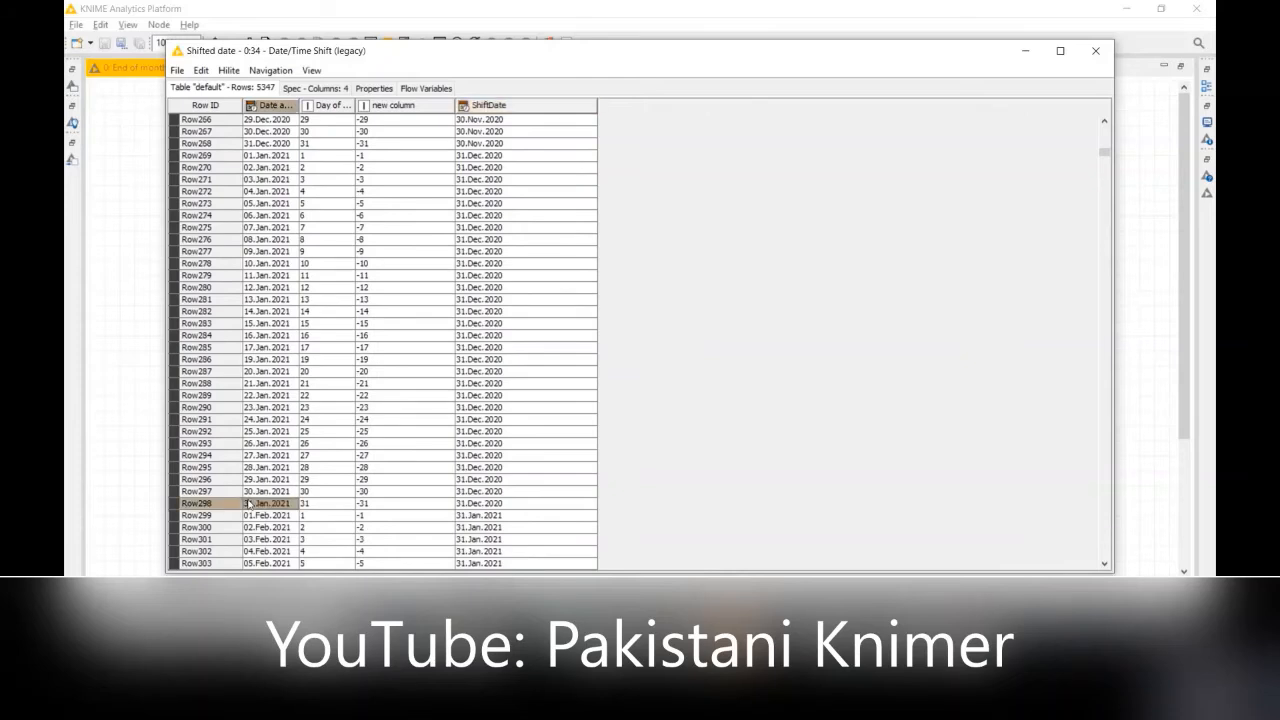
pyautogui.click(383, 505)
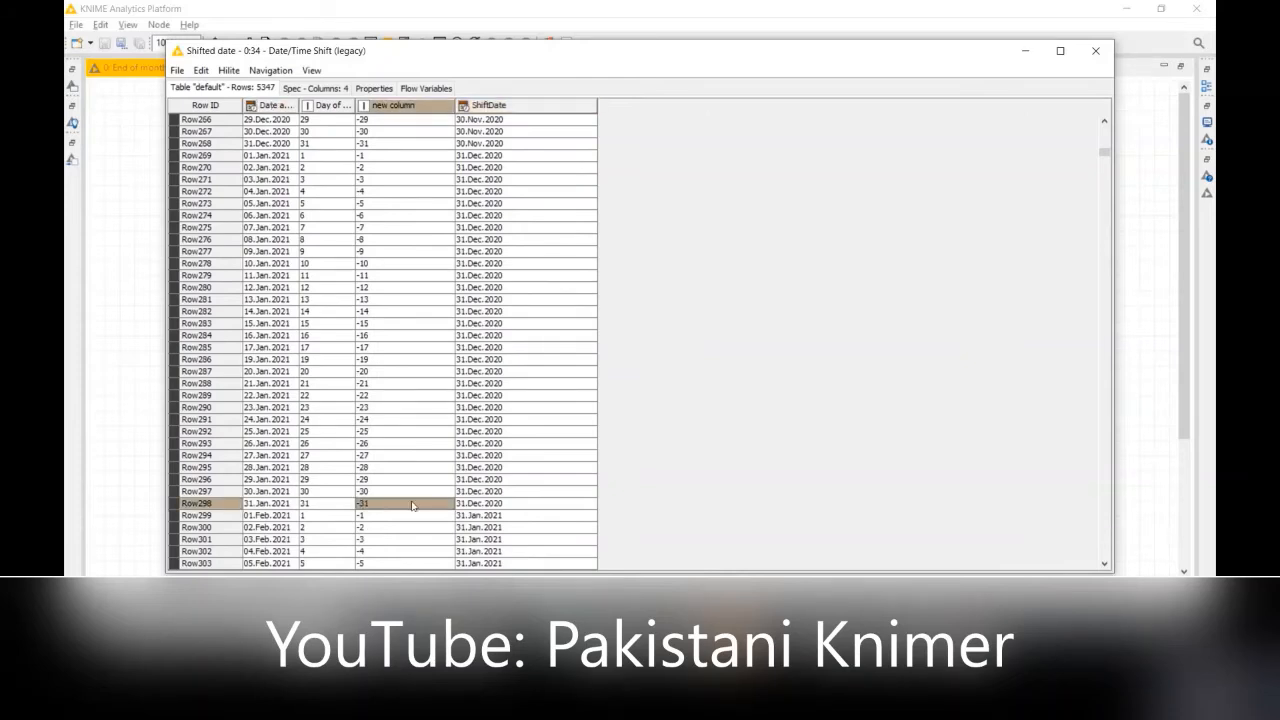
pyautogui.click(484, 508)
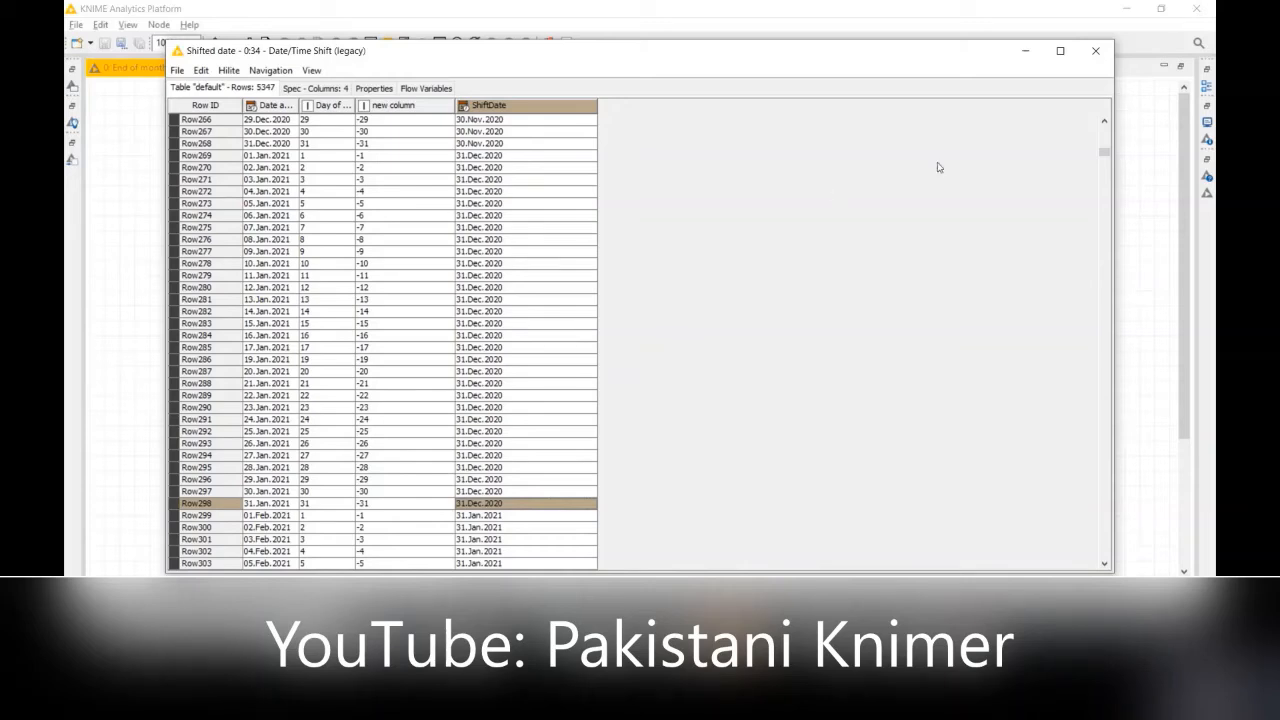
pyautogui.click(1095, 50)
# Step: Review the Date Field Extractor configuration of Node 35 and cancel without changes
pyautogui.rightClick(539, 380)
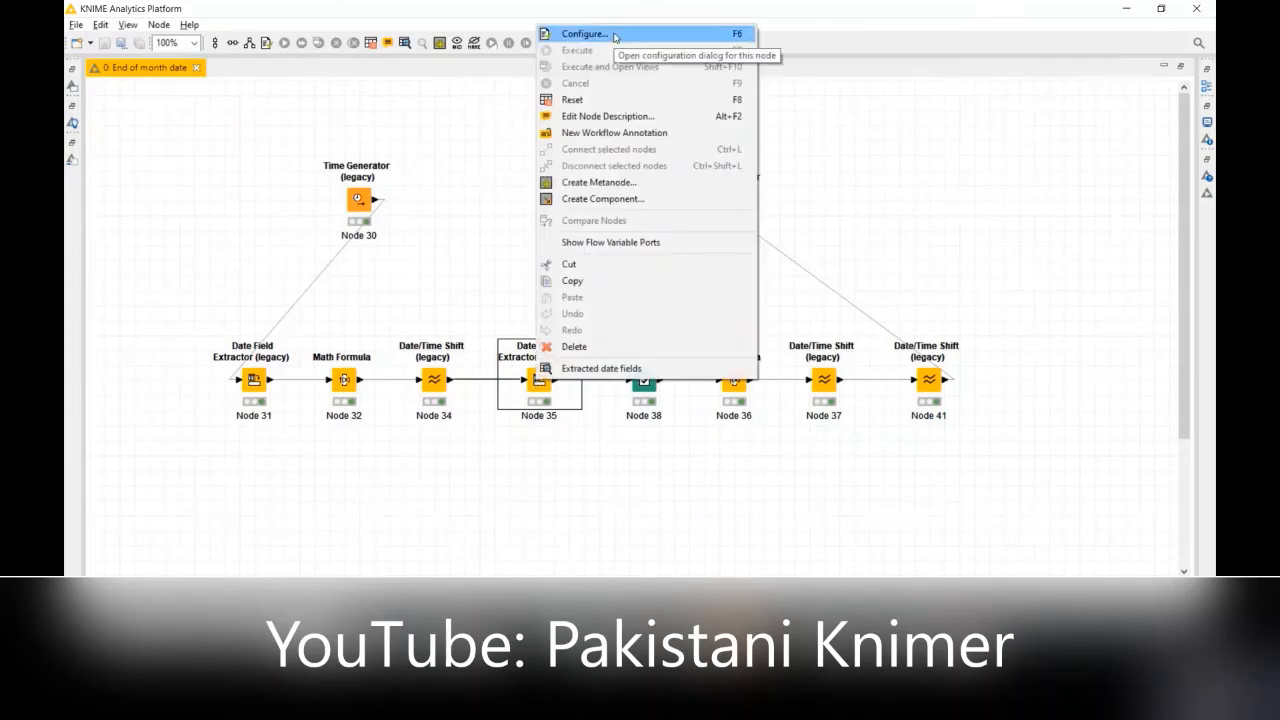
pyautogui.click(453, 236)
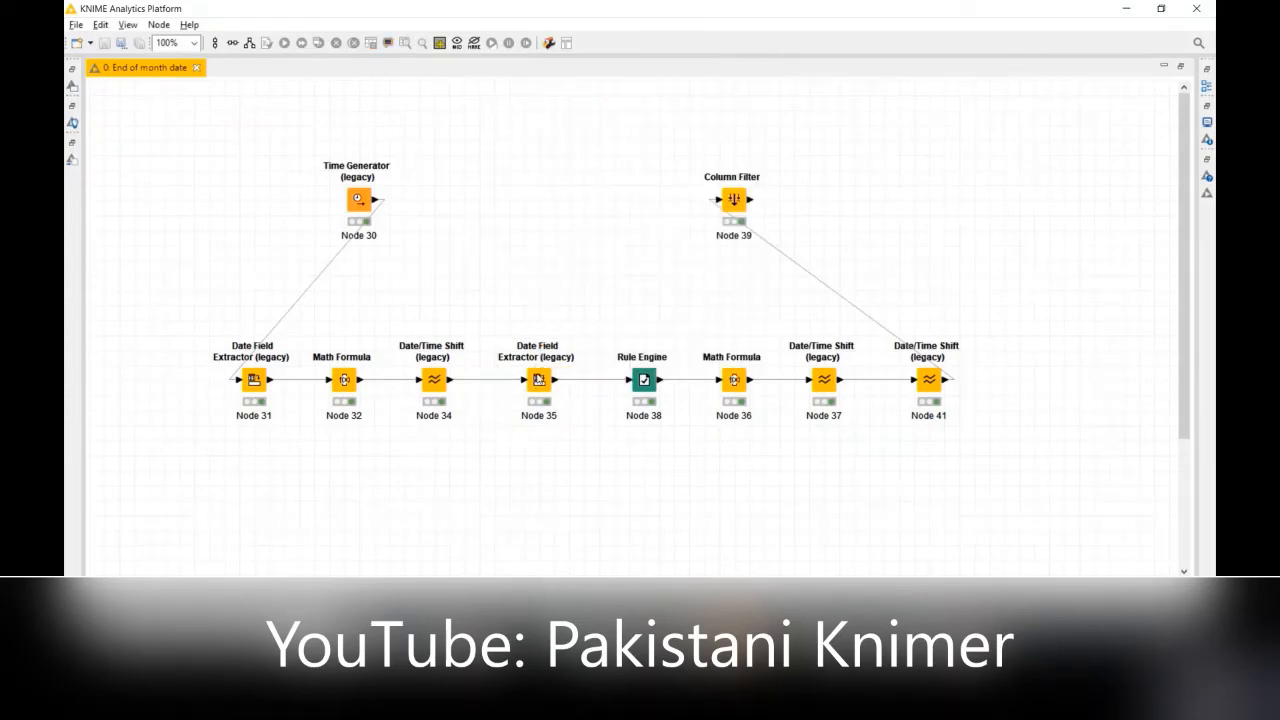
pyautogui.rightClick(539, 380)
pyautogui.click(637, 30)
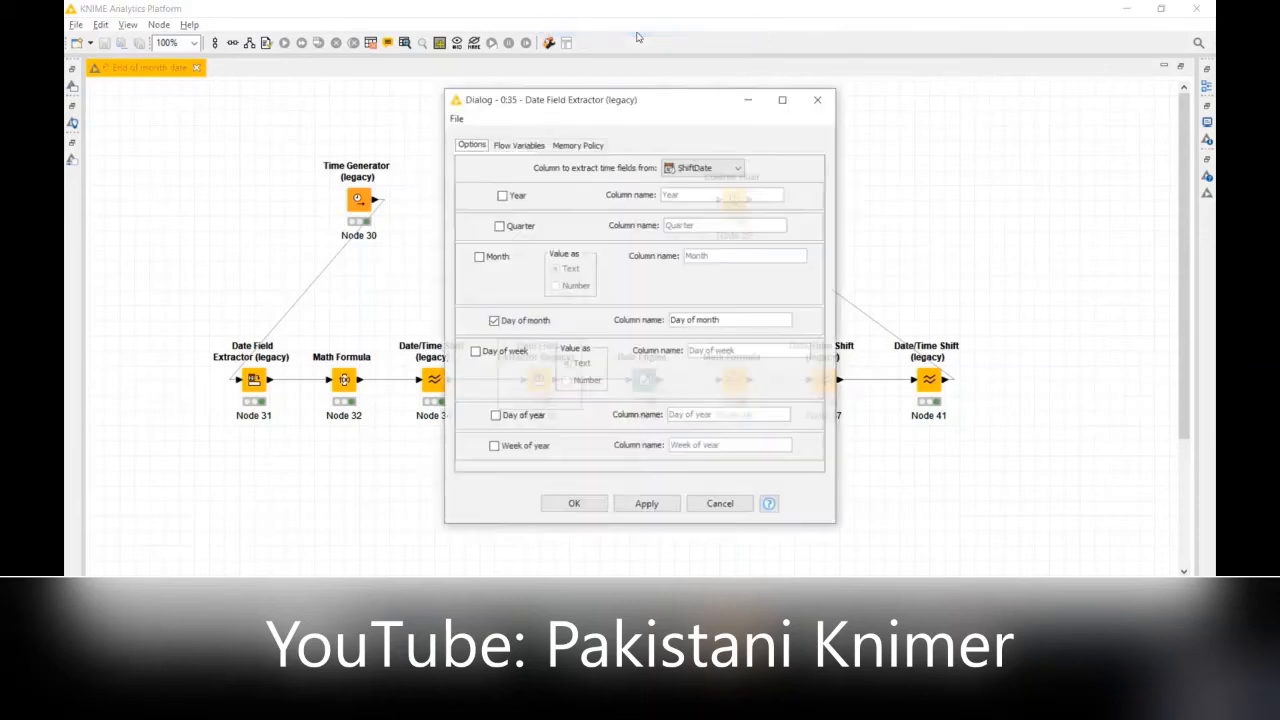
pyautogui.click(722, 504)
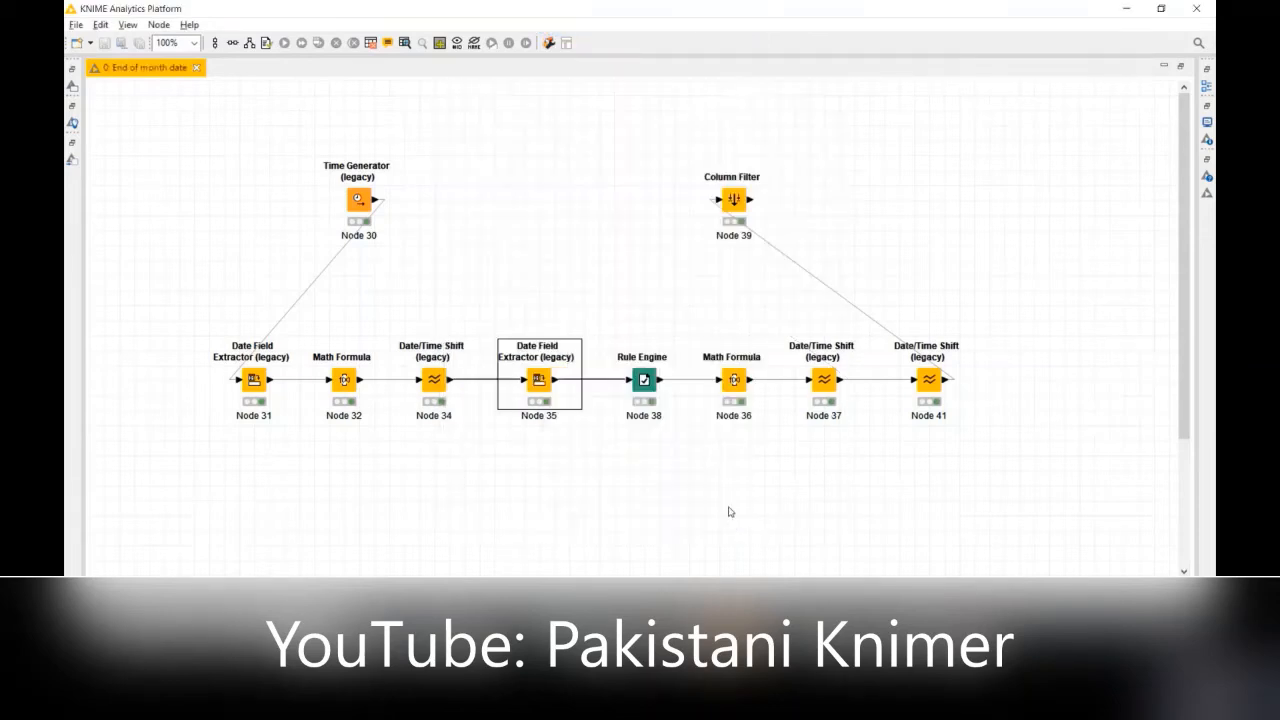
# Step: Open Node 35's extracted date fields table and widen the Day of month (#1), ShiftDate and Day of month columns
pyautogui.rightClick(531, 380)
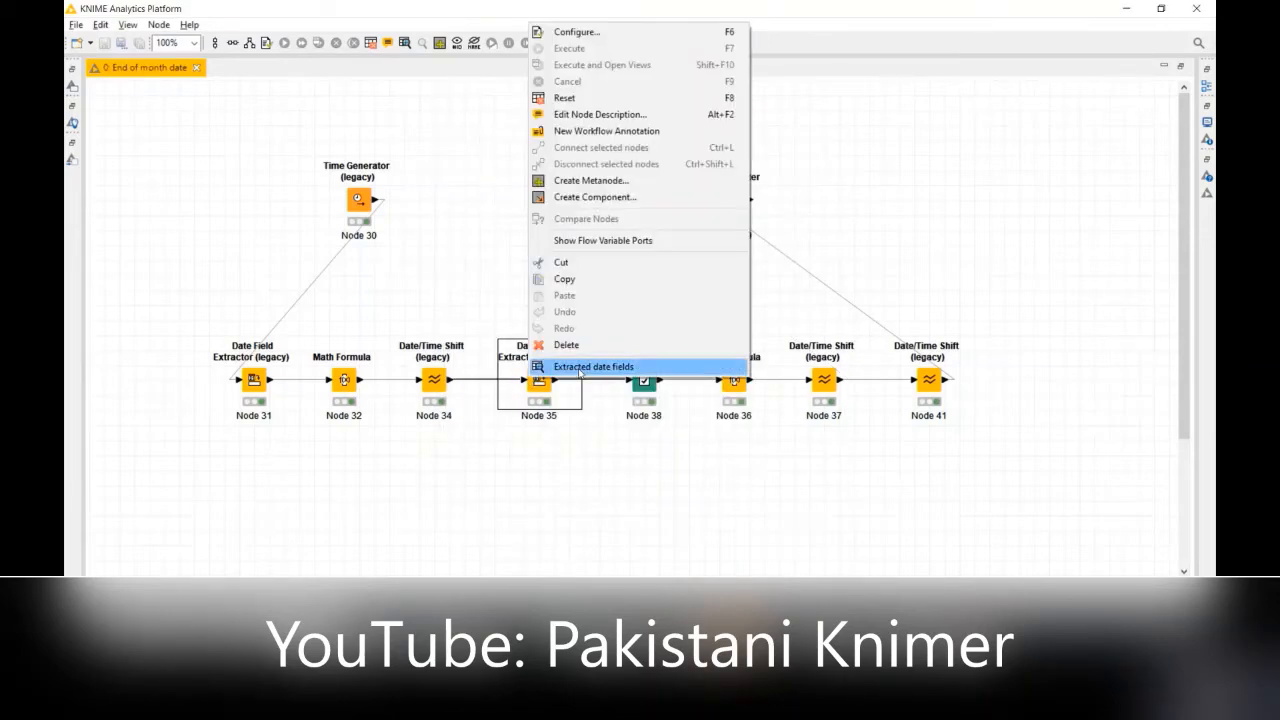
pyautogui.click(580, 368)
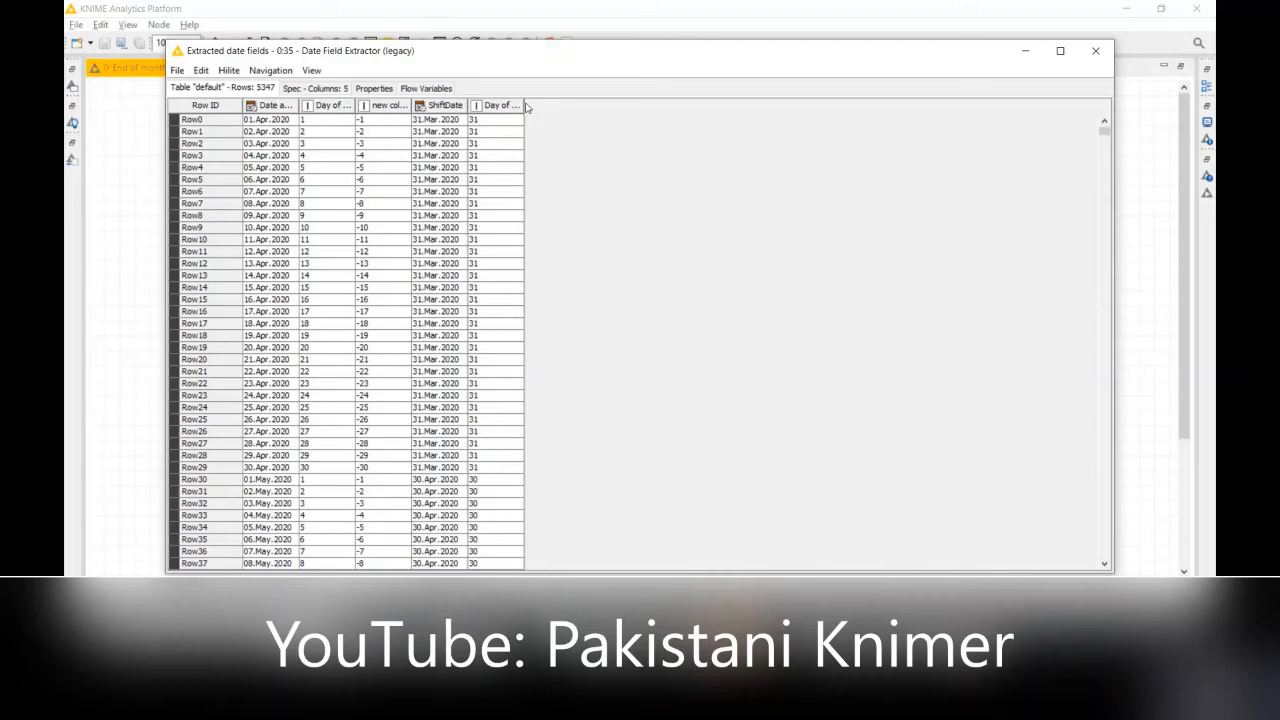
pyautogui.moveTo(522, 104); pyautogui.dragTo(643, 105)
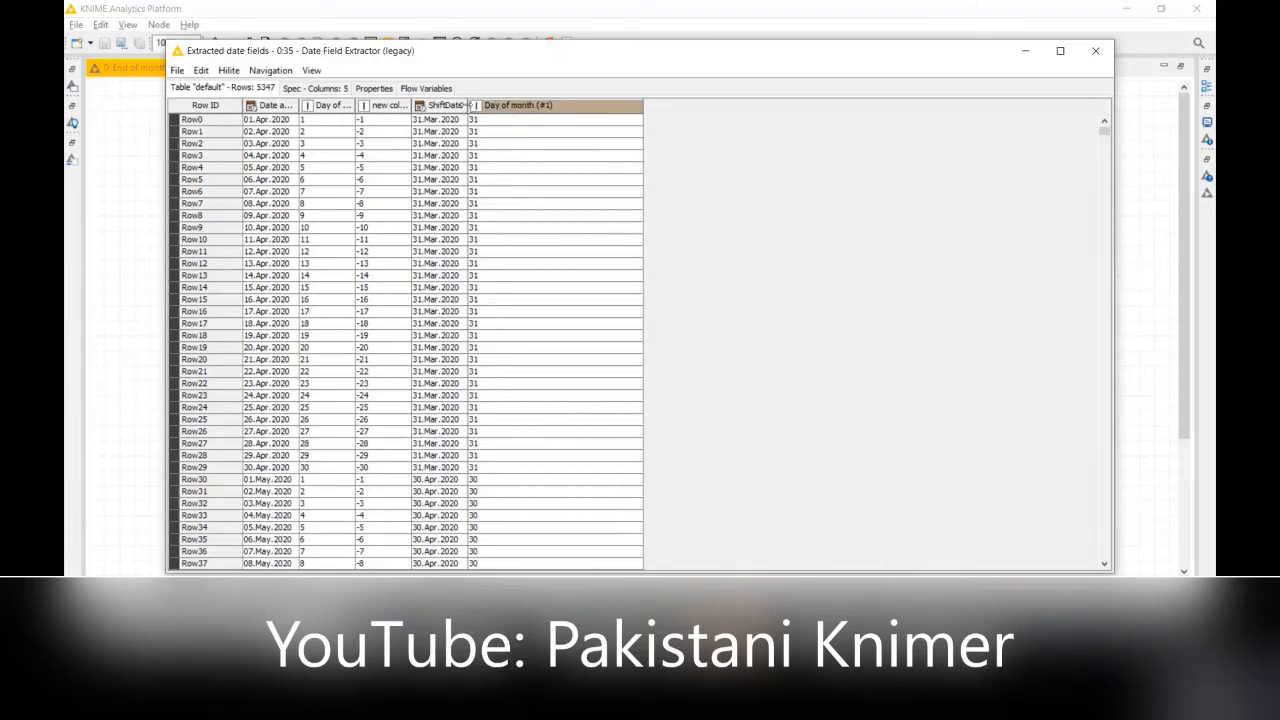
pyautogui.moveTo(470, 104); pyautogui.dragTo(556, 105)
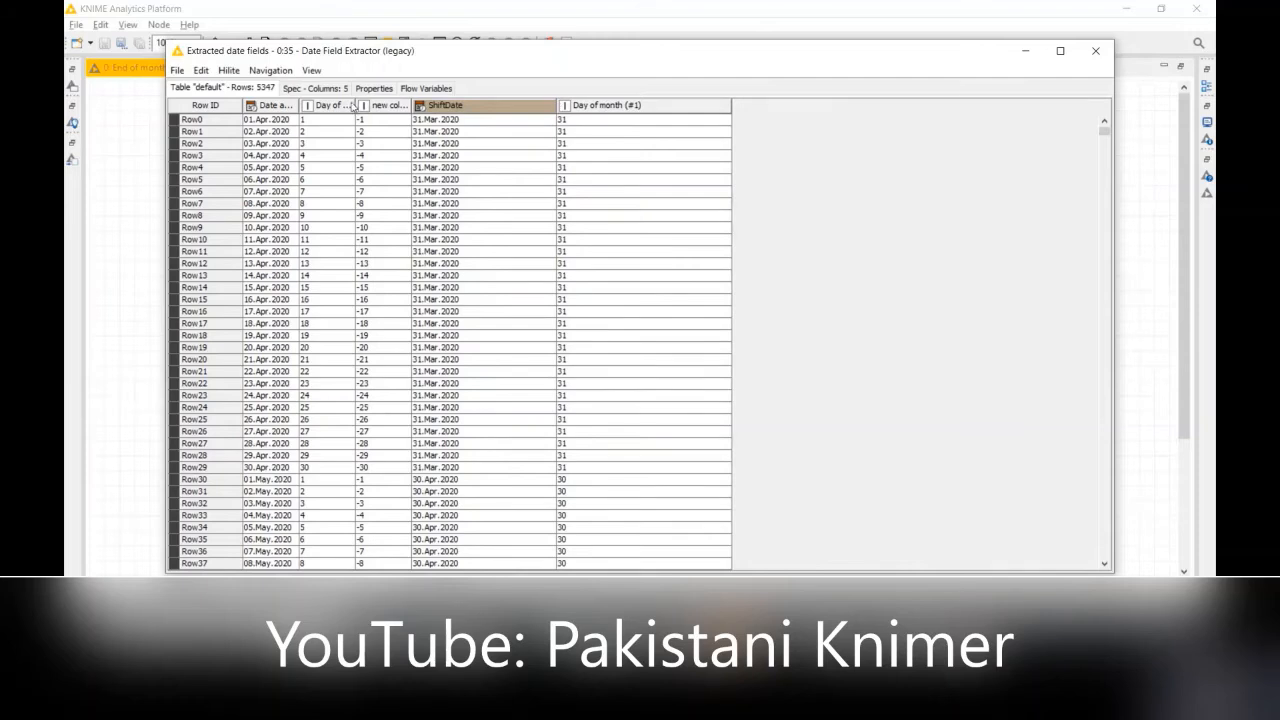
pyautogui.moveTo(355, 104); pyautogui.dragTo(432, 104)
# Step: Compare the date, ShiftDate and Day of month (#1) values across the April and May 2020 rows of Node 35's table
pyautogui.click(272, 158)
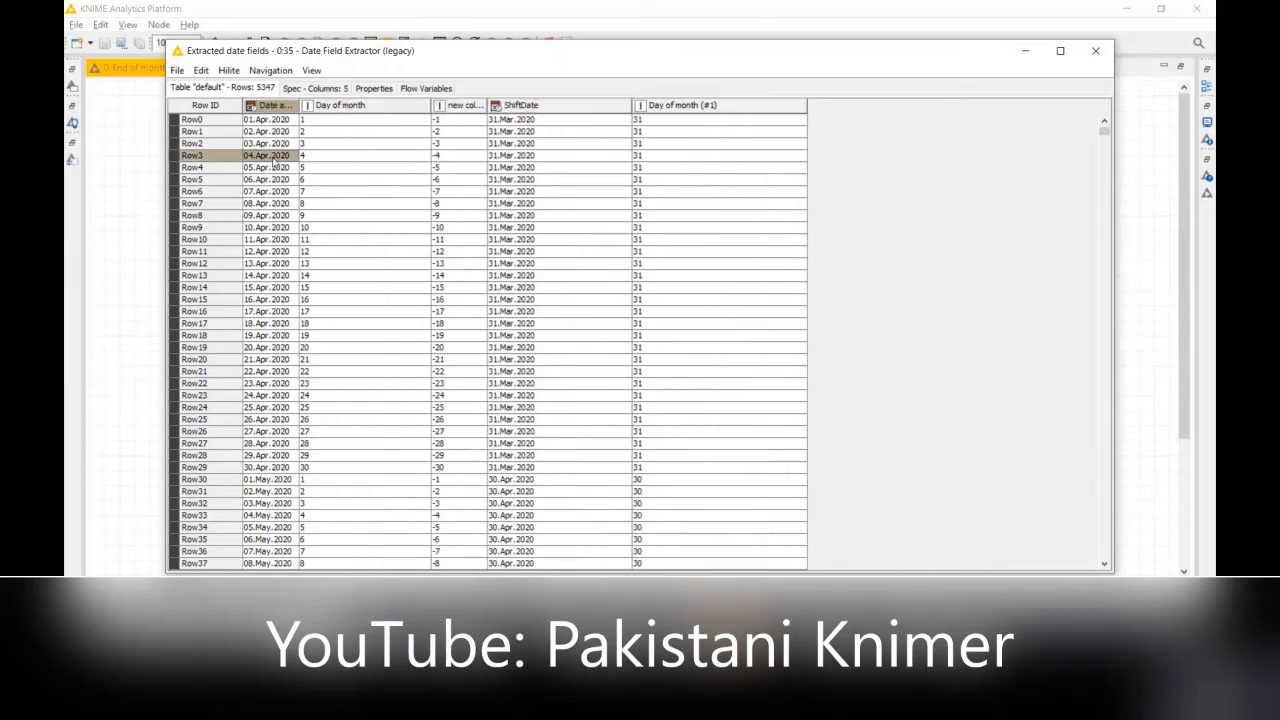
pyautogui.click(722, 179)
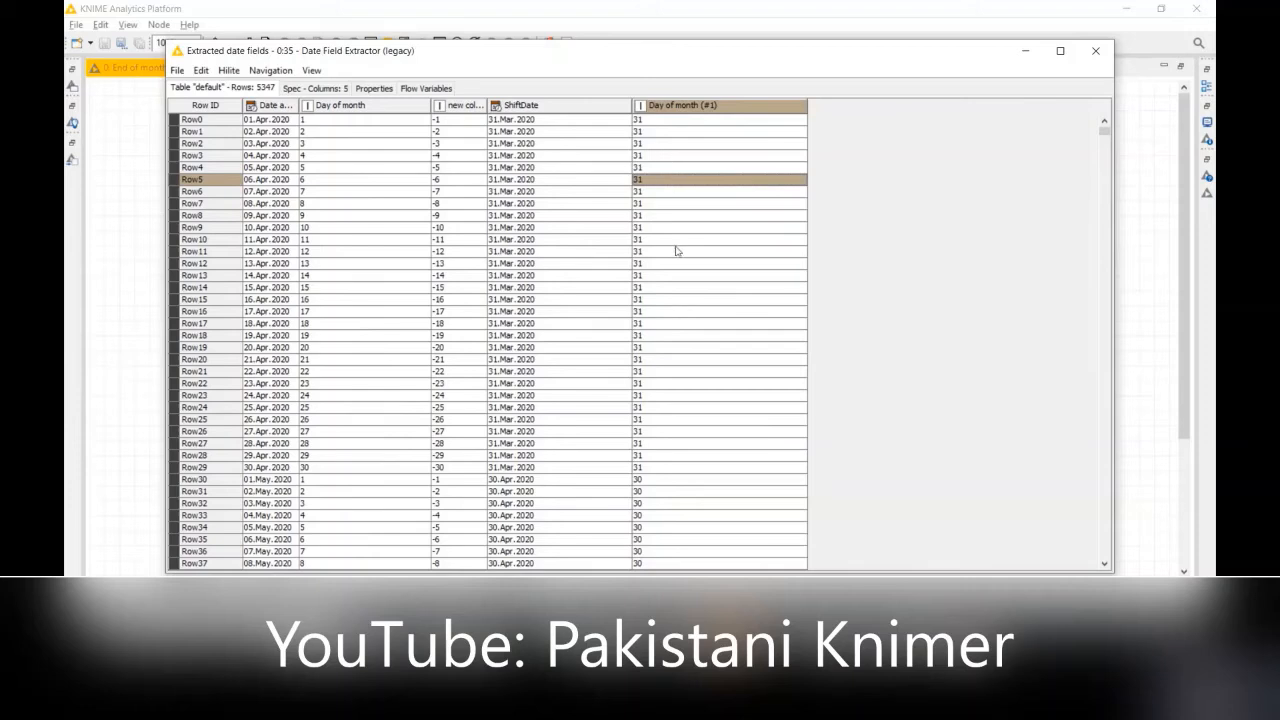
pyautogui.click(548, 470)
pyautogui.click(651, 470)
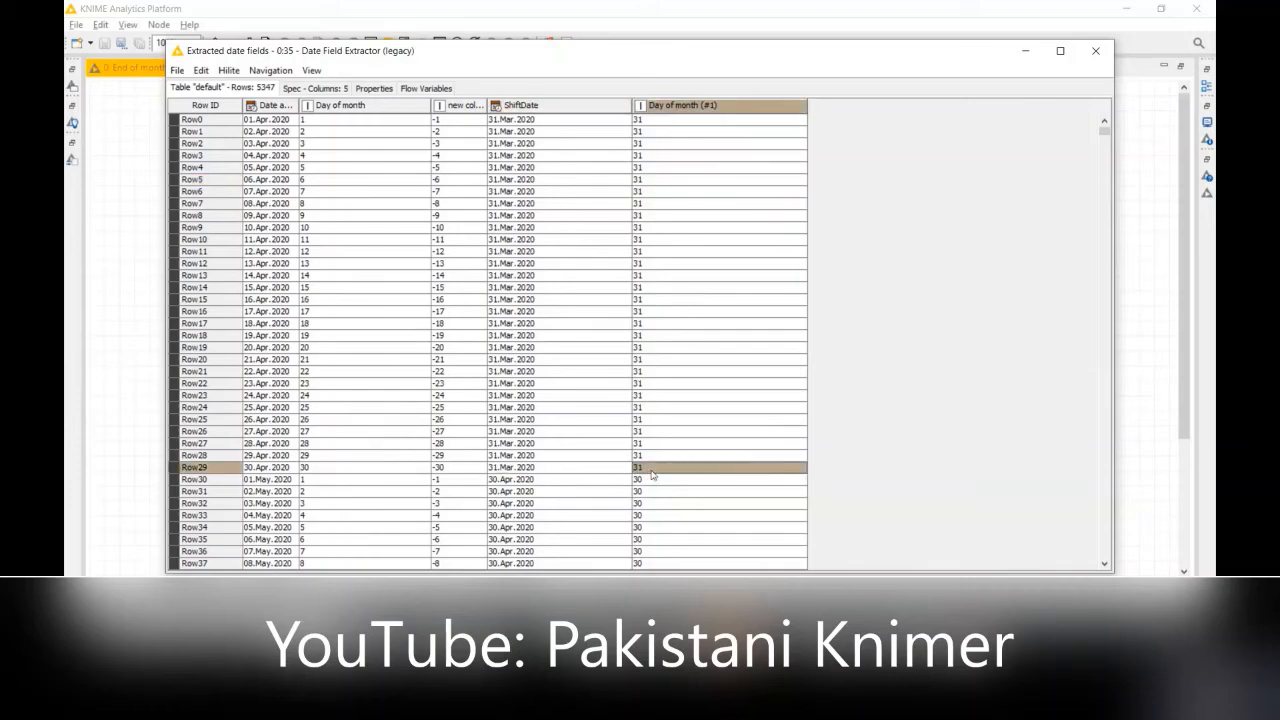
pyautogui.click(565, 553)
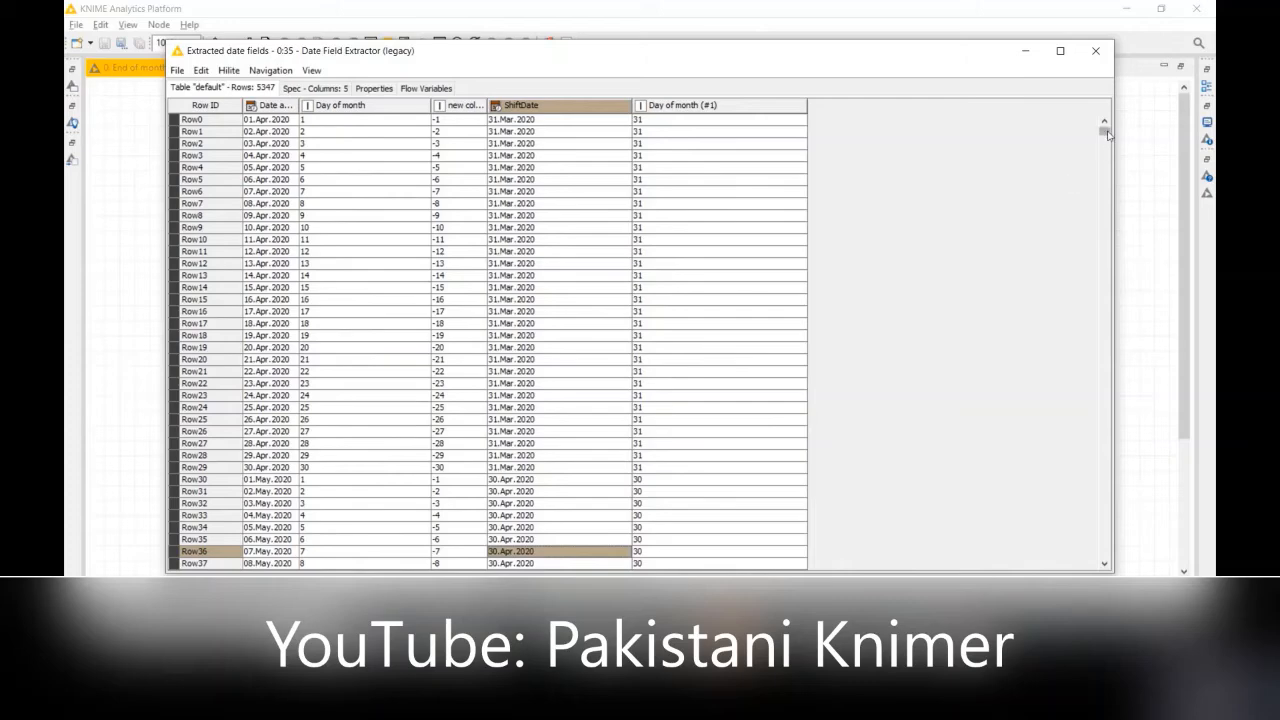
# Step: Check the ShiftDate and Day of month (#1) values around February and March 2023 in Node 35's table, and close it
pyautogui.moveTo(1105, 131); pyautogui.dragTo(1108, 216)
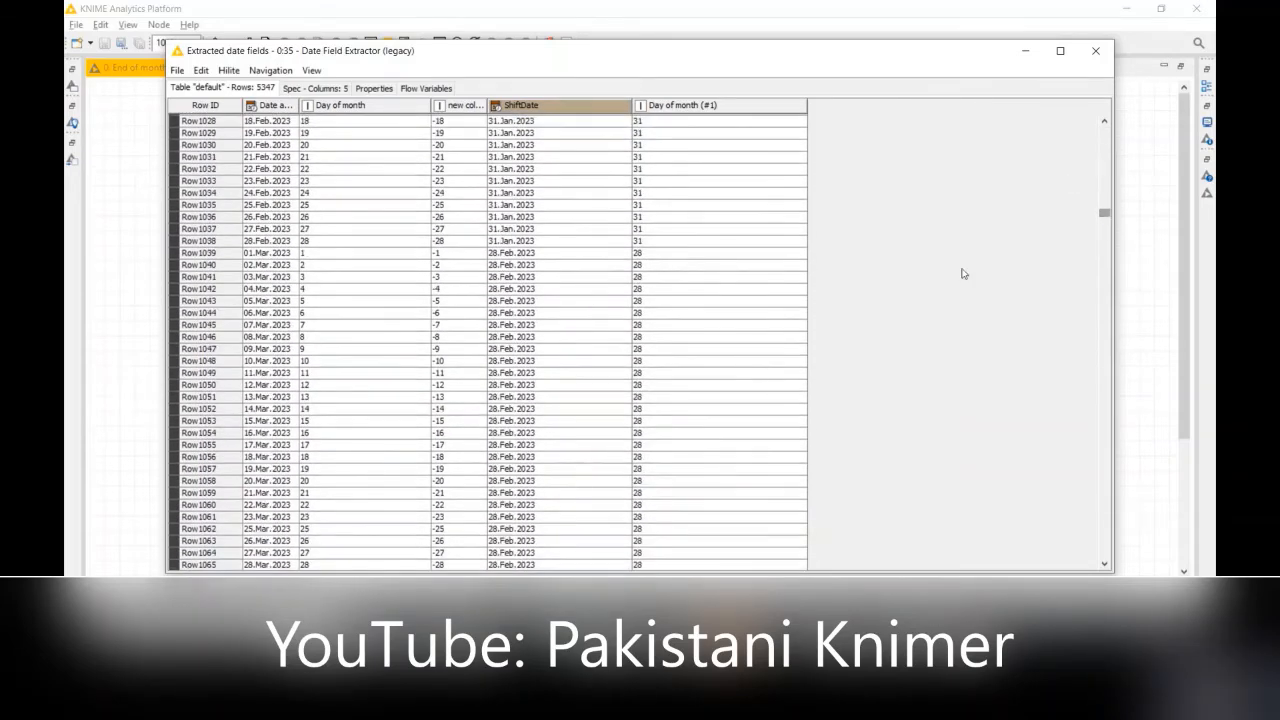
pyautogui.click(567, 341)
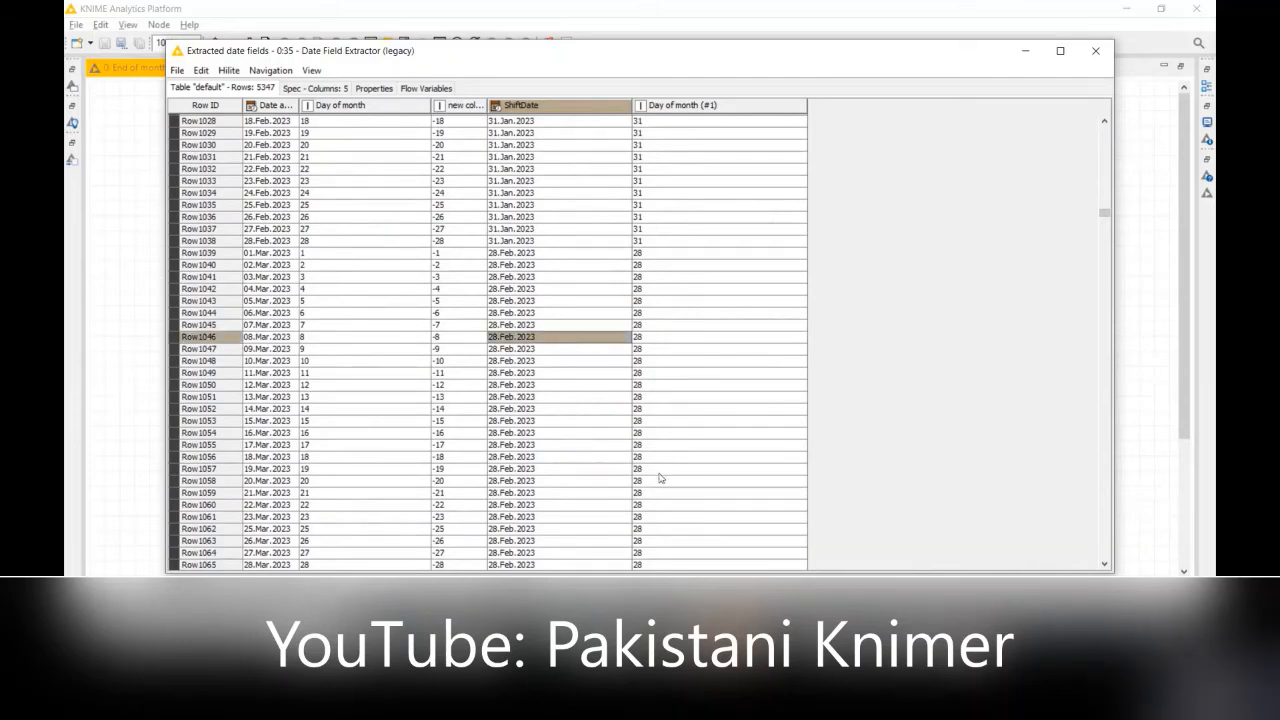
pyautogui.click(667, 518)
pyautogui.press('Up')
pyautogui.press('Up')
pyautogui.press('Up')
pyautogui.press('Up')
pyautogui.press('Up')
pyautogui.press('Up')
pyautogui.press('Up')
pyautogui.press('Up')
pyautogui.press('Up')
pyautogui.press('Up')
pyautogui.press('Up')
pyautogui.press('Up')
pyautogui.press('Up')
pyautogui.press('Up')
pyautogui.press('Up')
pyautogui.press('Up')
pyautogui.press('Up')
pyautogui.press('Up')
pyautogui.press('Up')
pyautogui.press('Up')
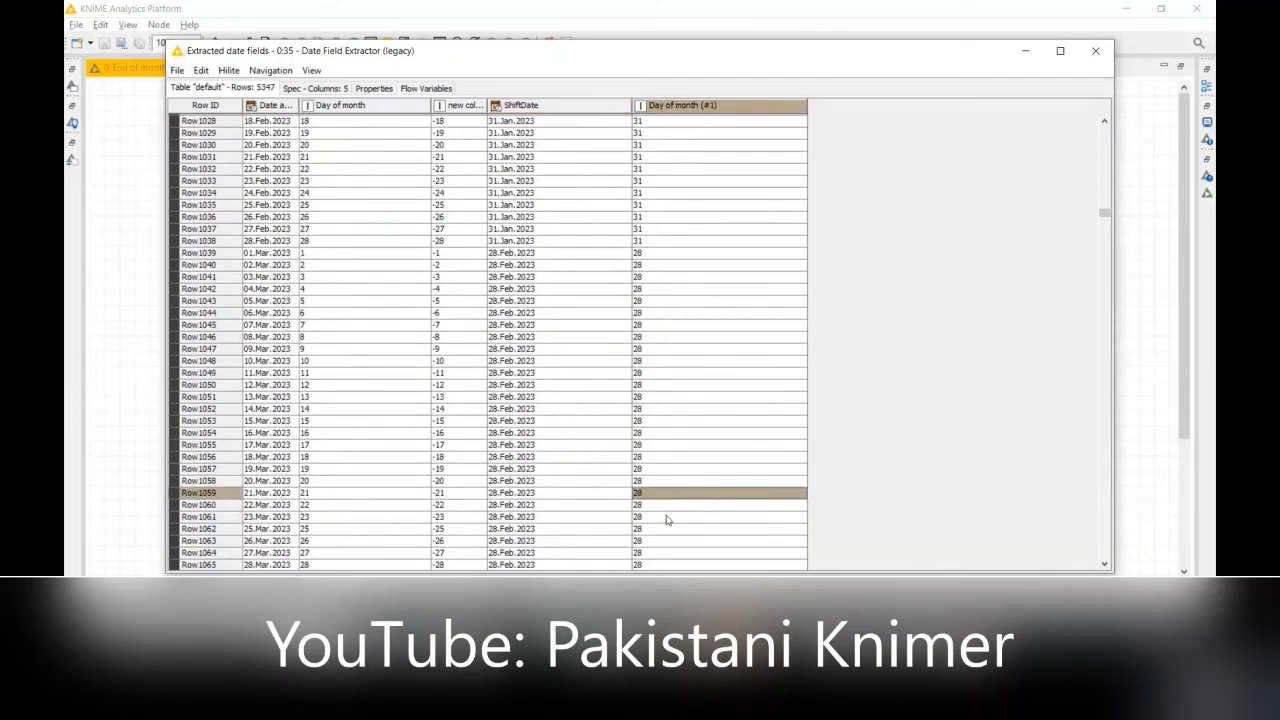
pyautogui.click(1104, 45)
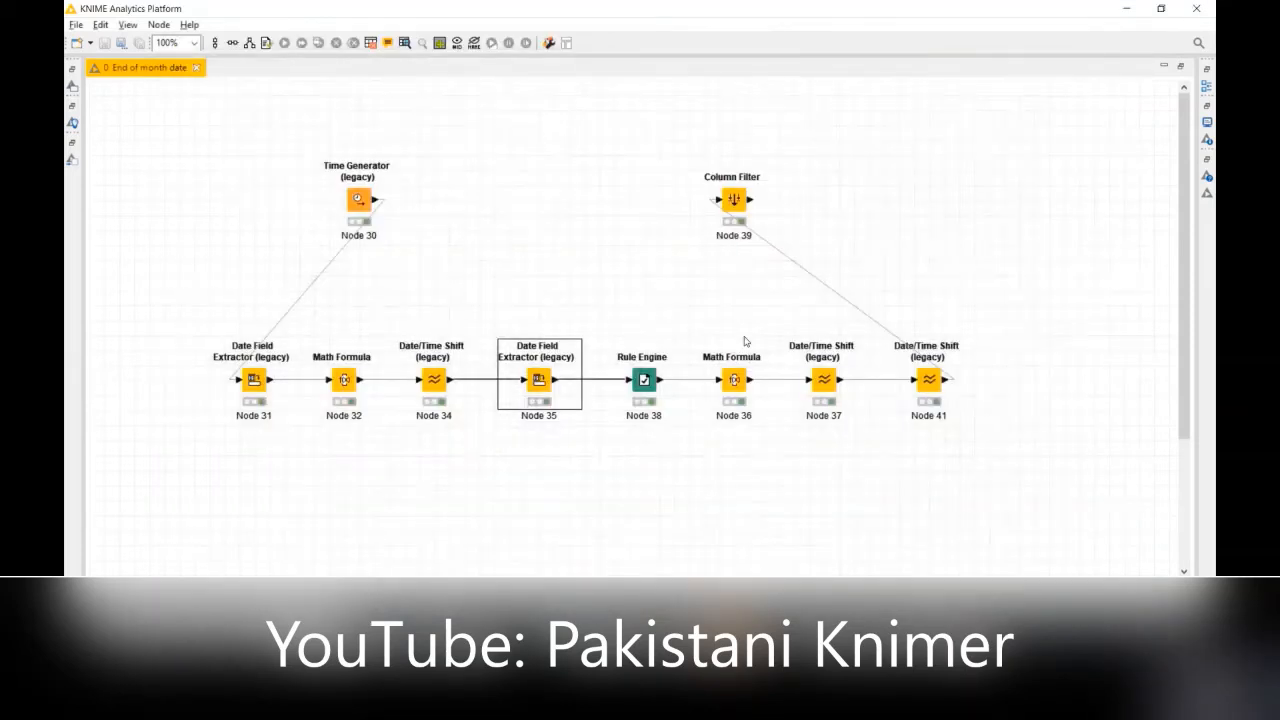
# Step: Review the Rule Engine configuration of Node 38, examining both Day of month (#1) rules, and cancel without changes
pyautogui.rightClick(650, 394)
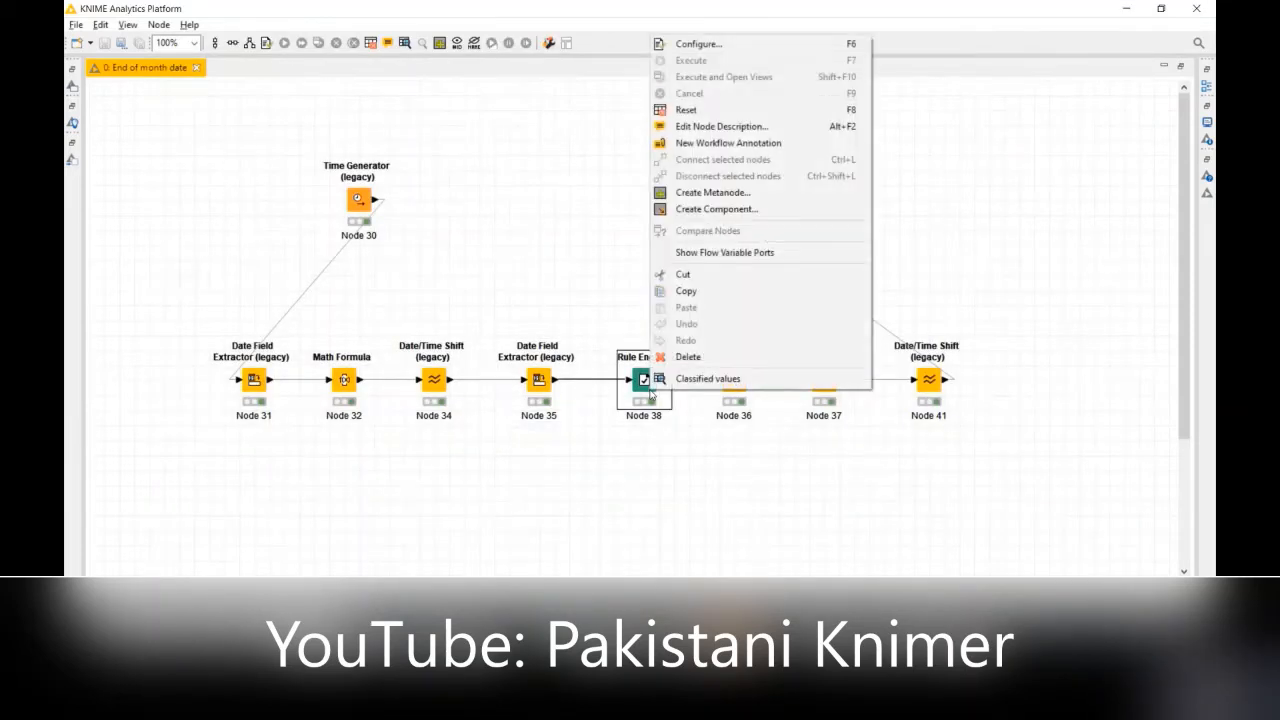
pyautogui.click(739, 43)
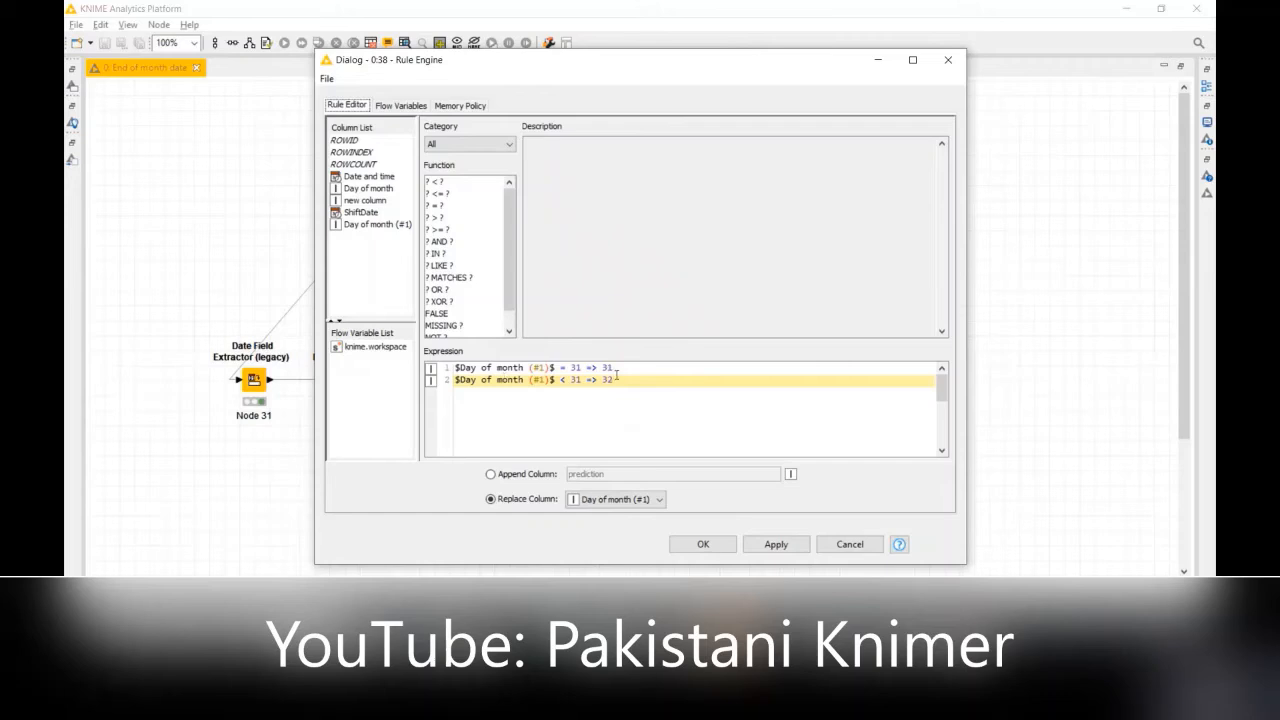
pyautogui.moveTo(618, 370); pyautogui.dragTo(458, 368)
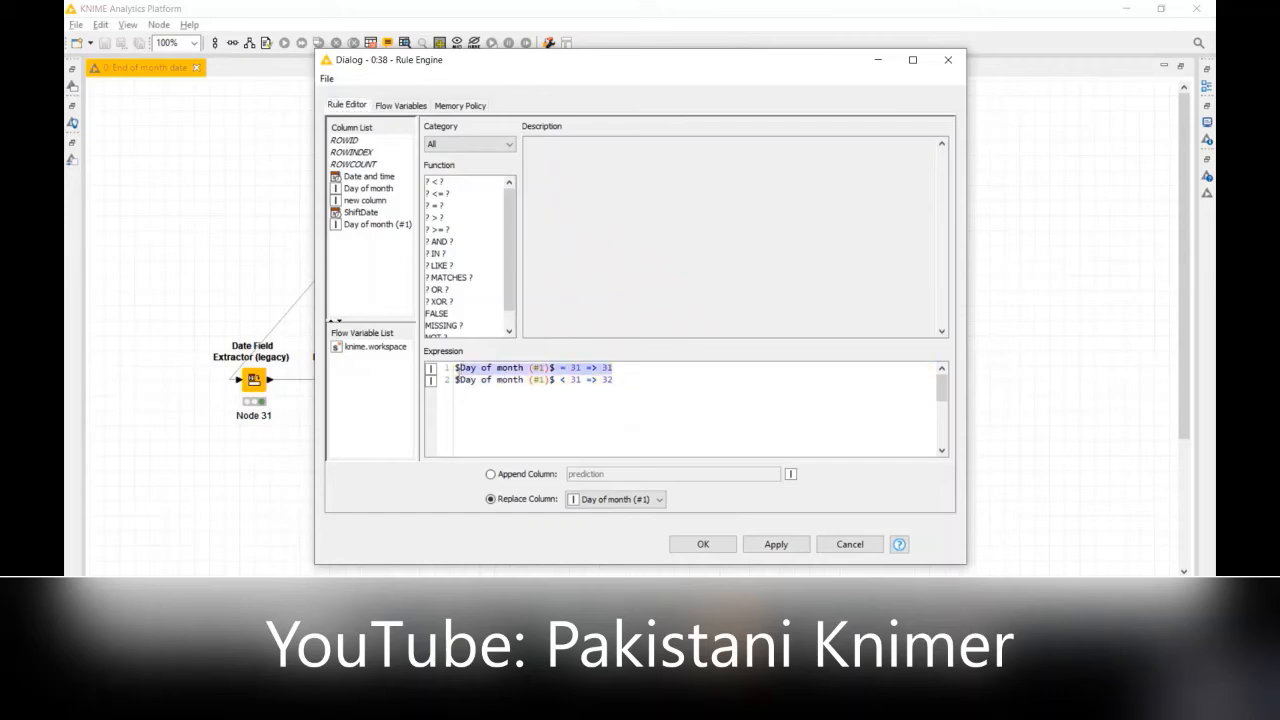
pyautogui.click(628, 369)
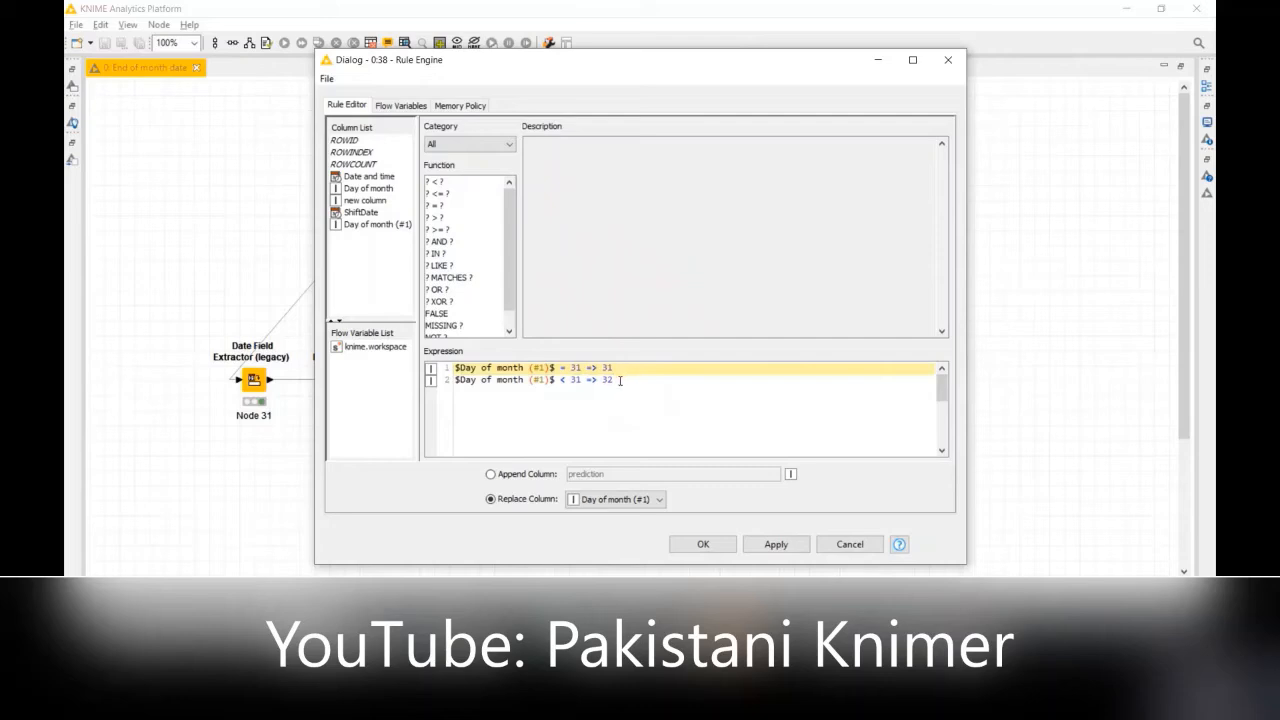
pyautogui.moveTo(621, 380); pyautogui.dragTo(460, 380)
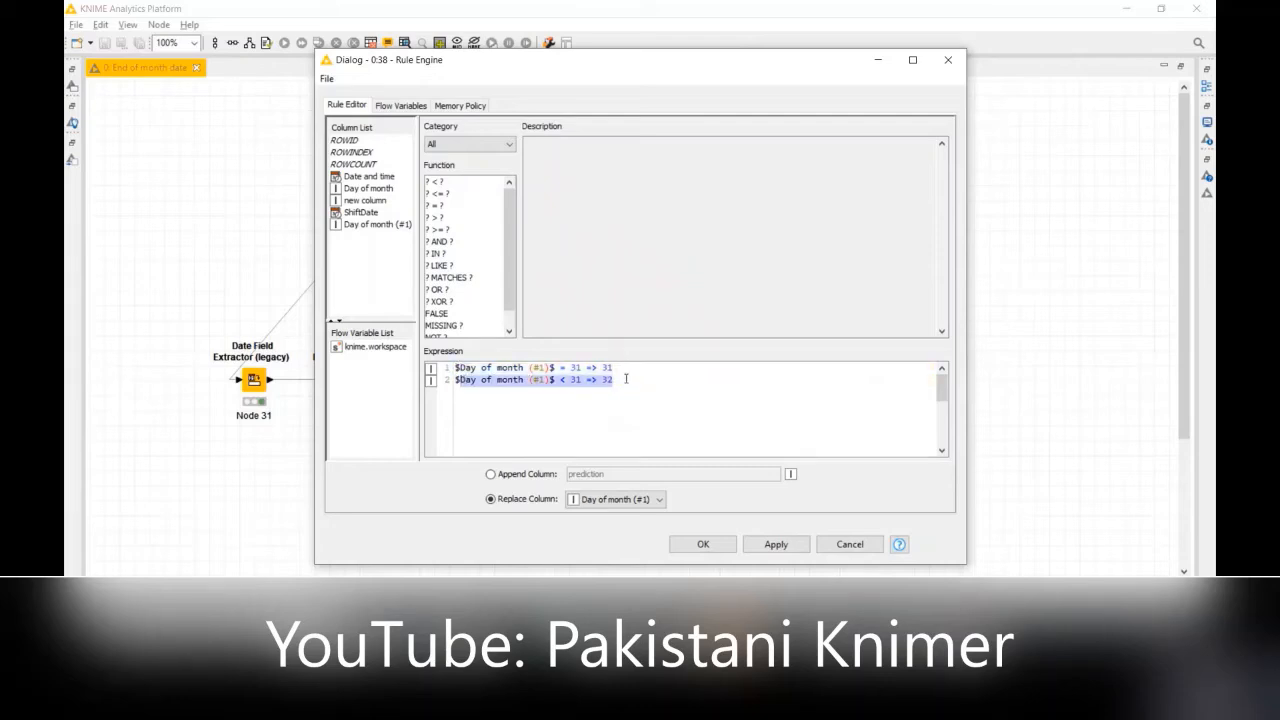
pyautogui.click(595, 368)
pyautogui.click(616, 380)
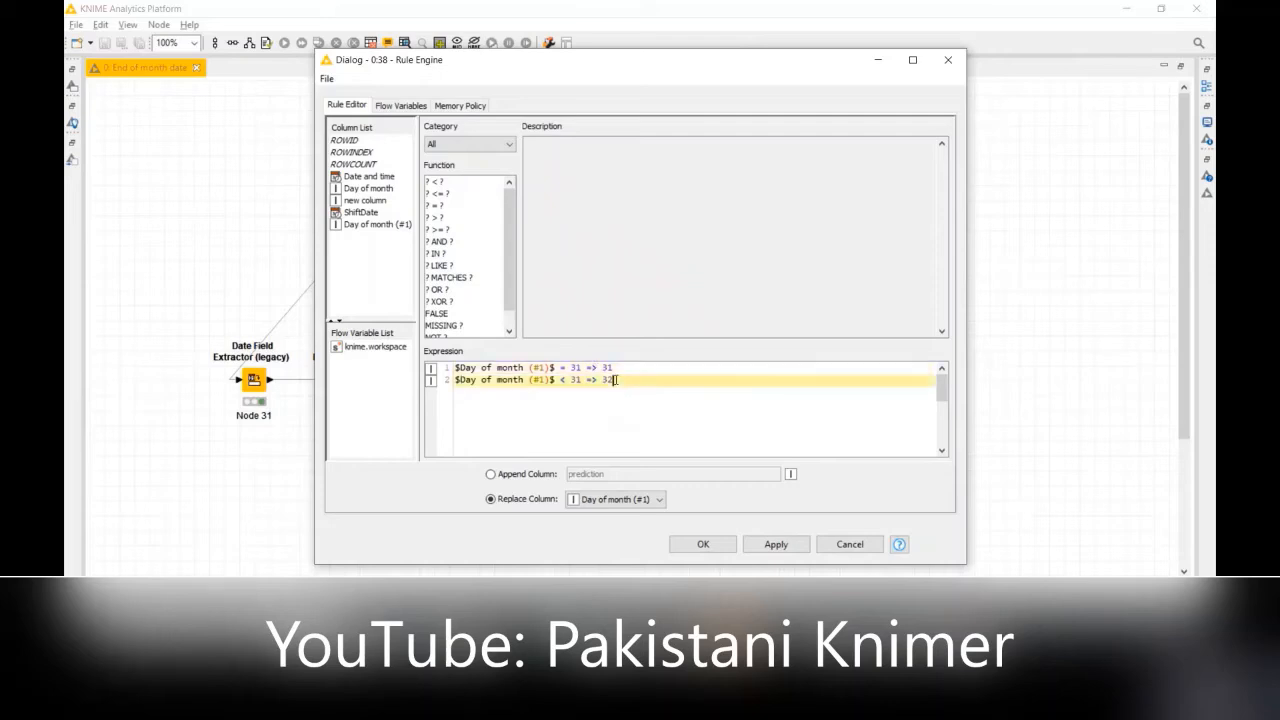
pyautogui.click(597, 368)
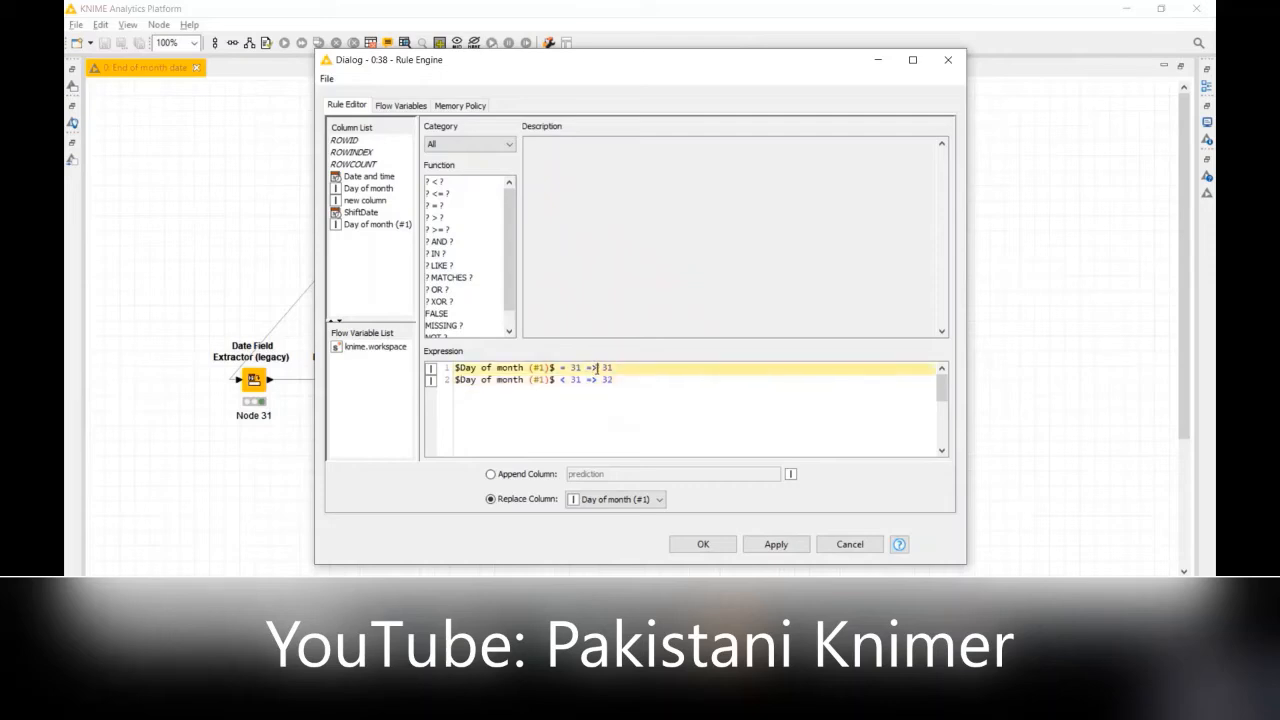
pyautogui.click(560, 380)
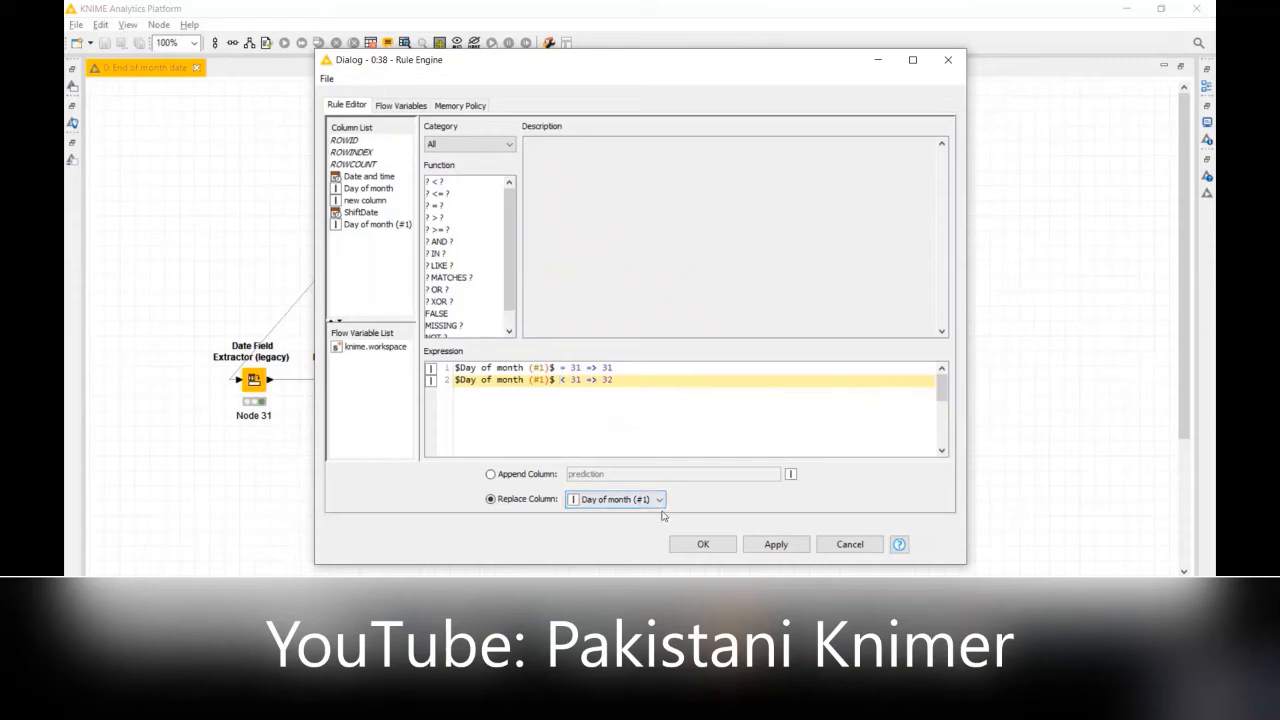
pyautogui.click(849, 545)
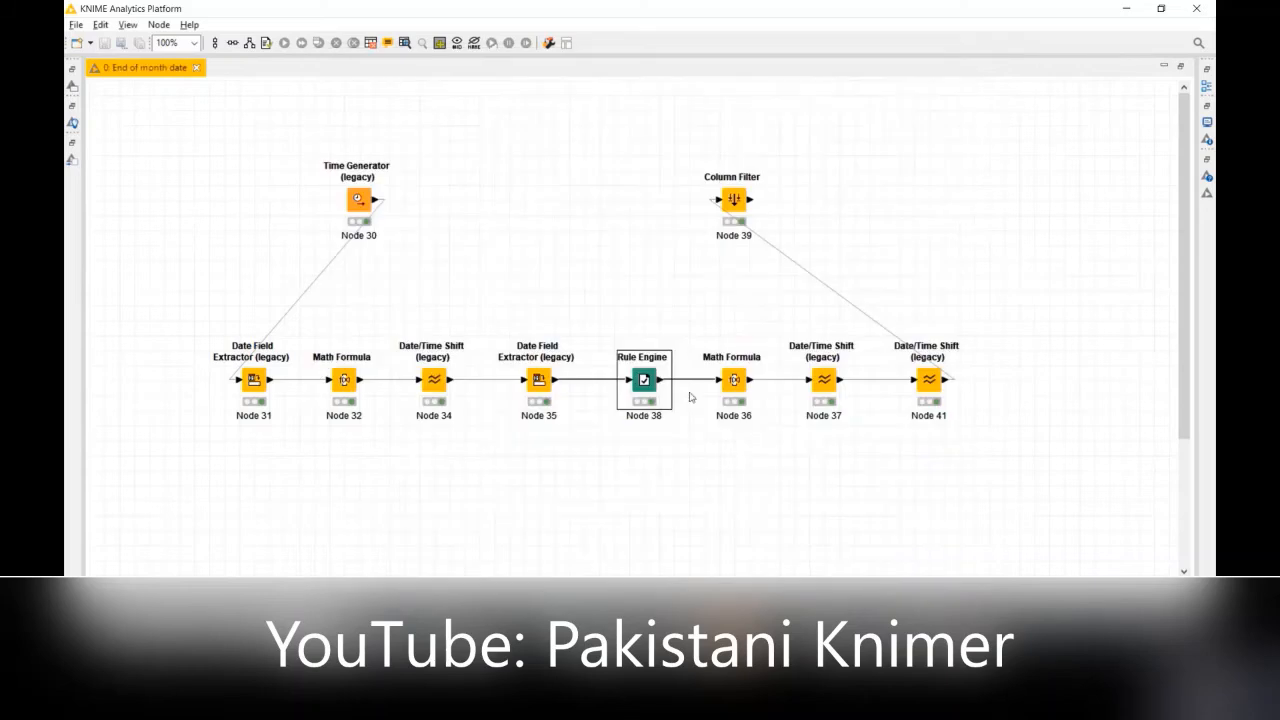
# Step: Open Node 38's classified values table, widen Day of month (#1), compare it with ShiftDate around the April–May 2020 boundary, and close the table
pyautogui.rightClick(660, 376)
pyautogui.click(692, 360)
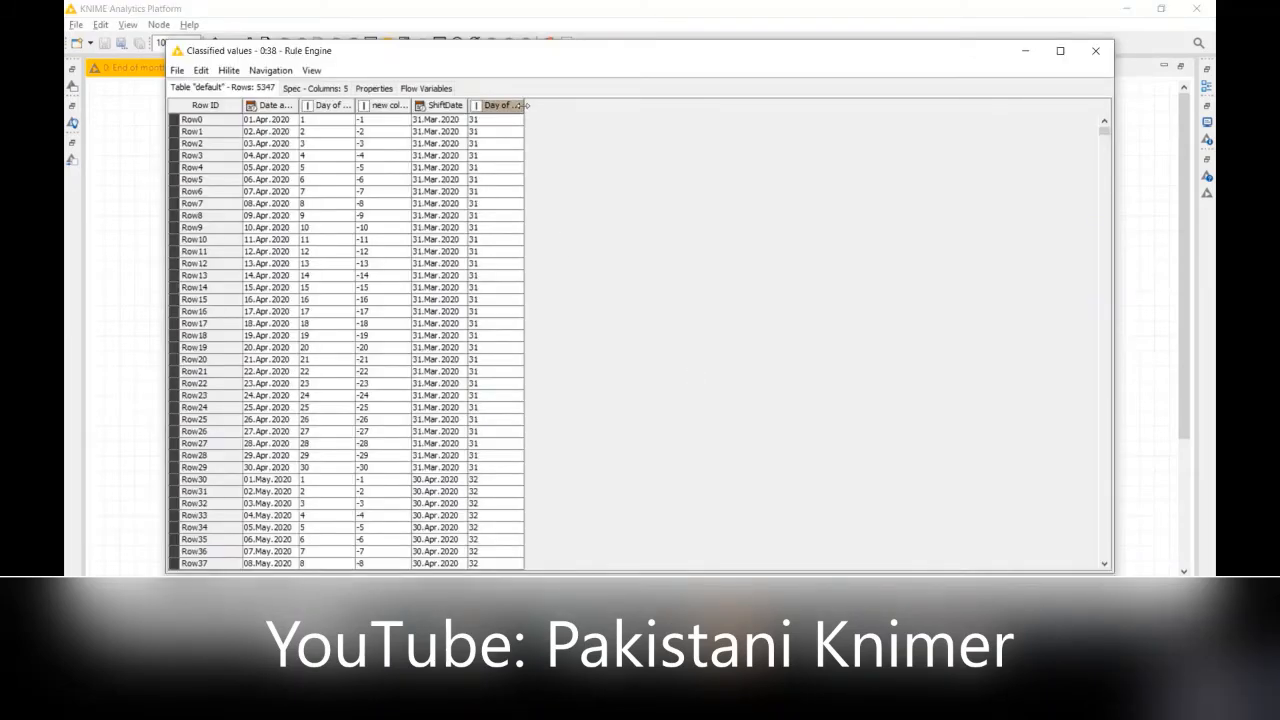
pyautogui.moveTo(525, 105); pyautogui.dragTo(606, 105)
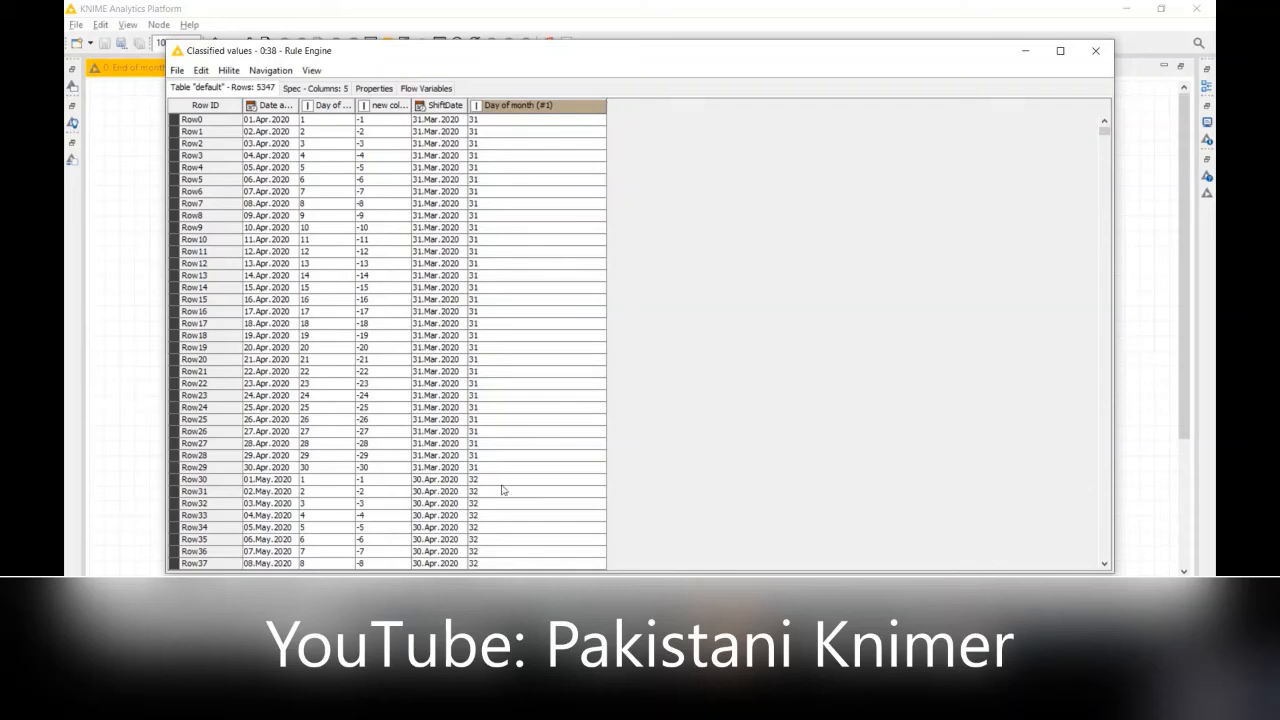
pyautogui.click(465, 470)
pyautogui.click(446, 481)
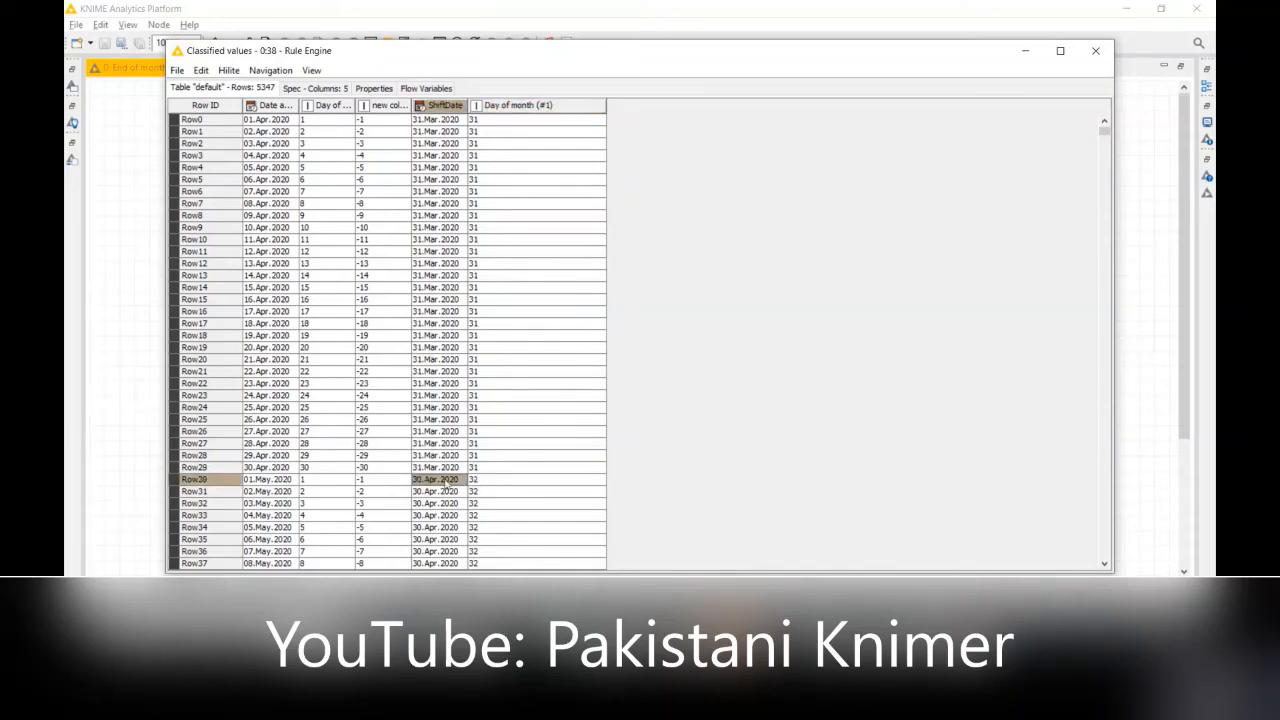
pyautogui.click(493, 485)
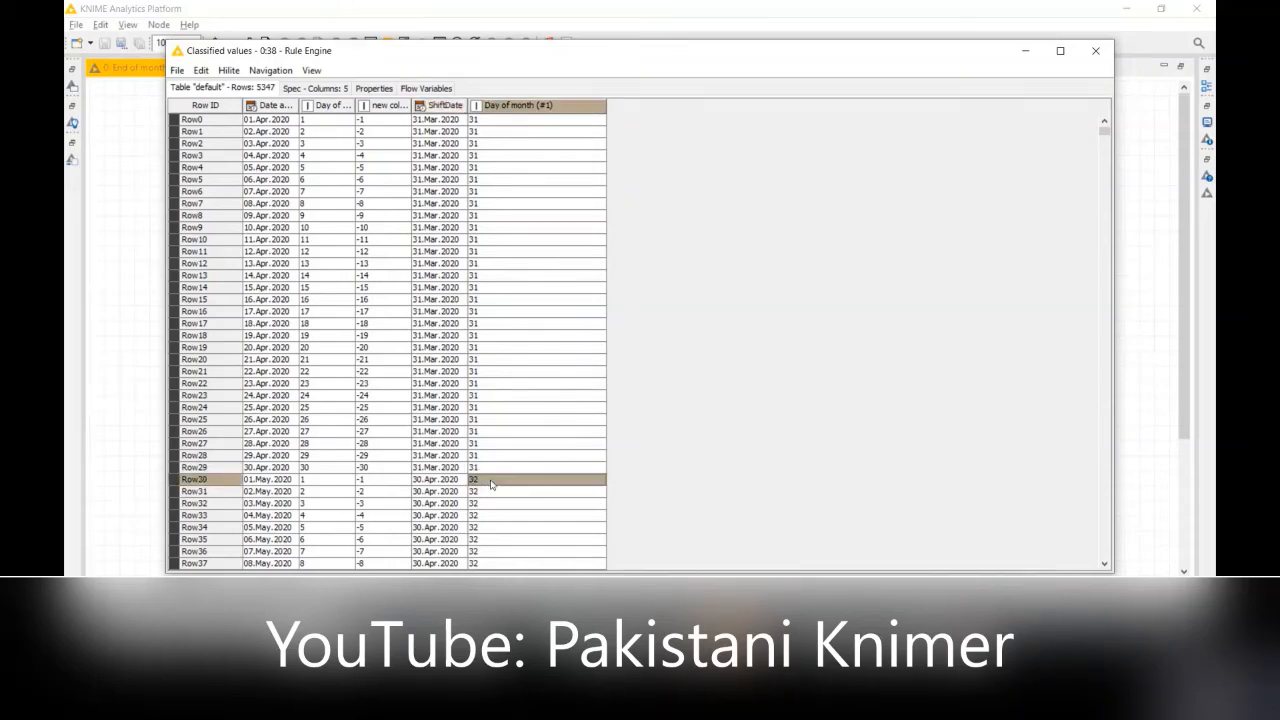
pyautogui.click(430, 468)
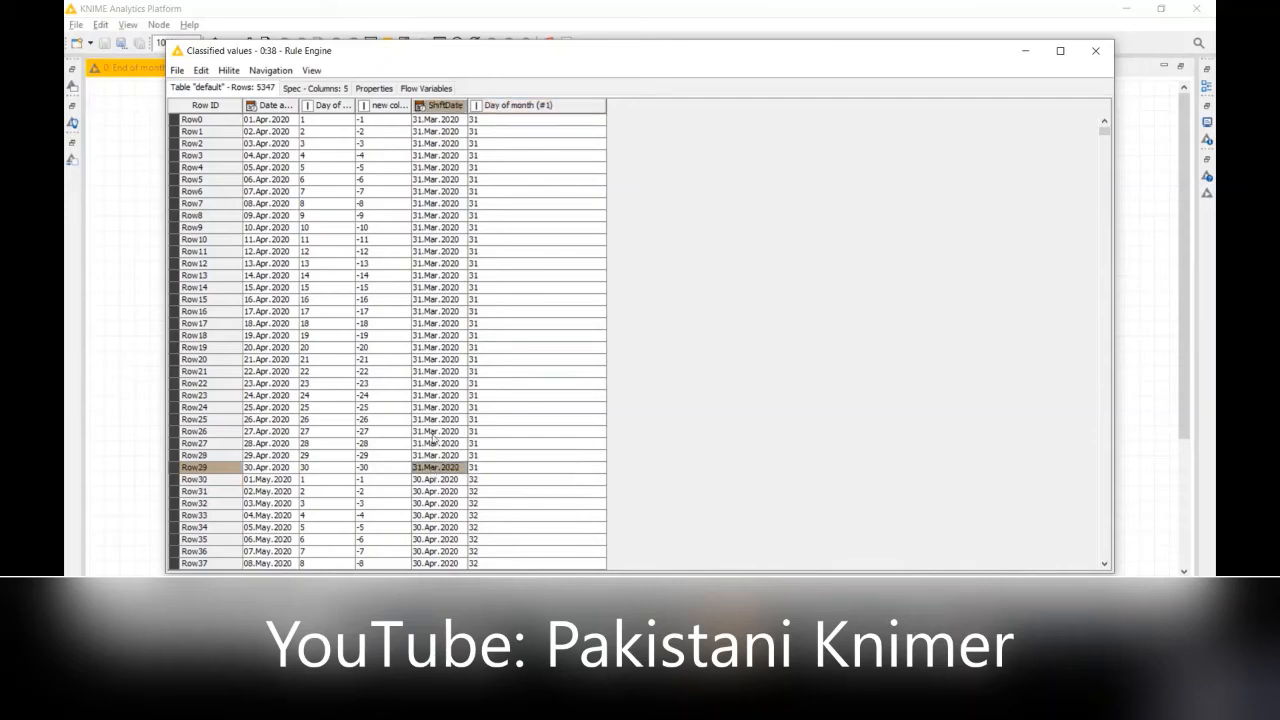
pyautogui.click(431, 433)
pyautogui.click(490, 458)
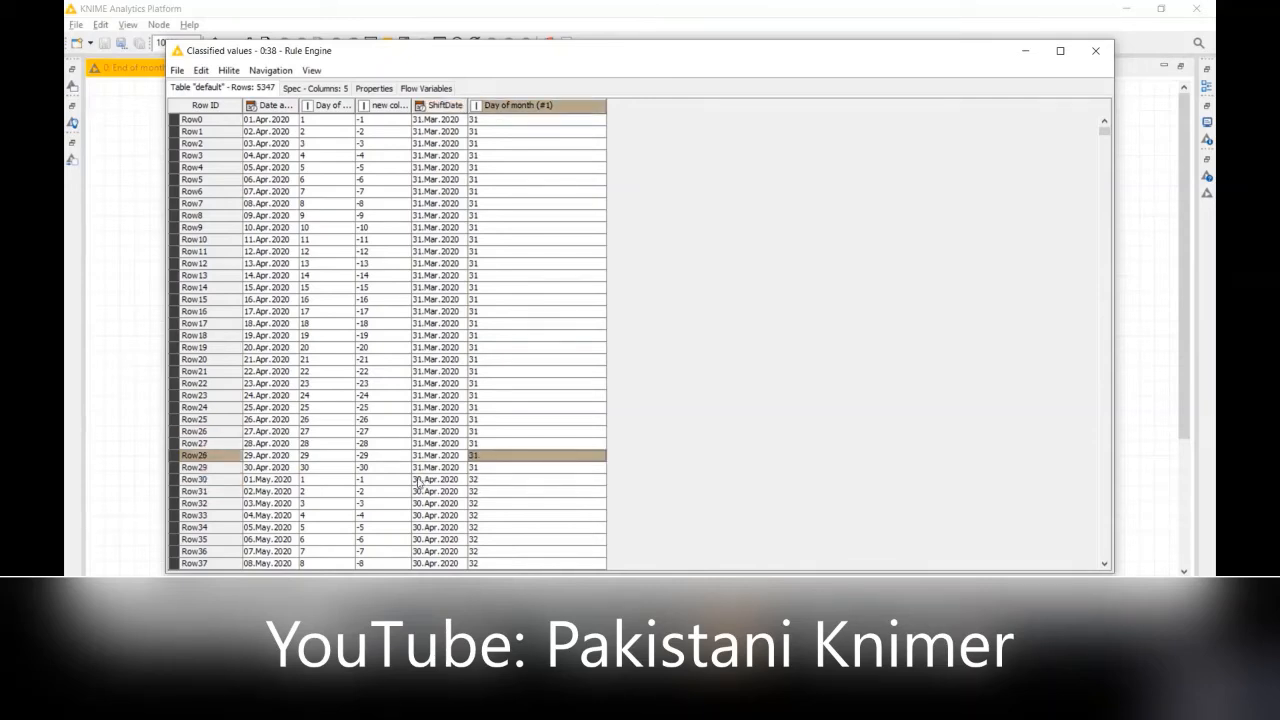
pyautogui.click(421, 483)
pyautogui.click(476, 484)
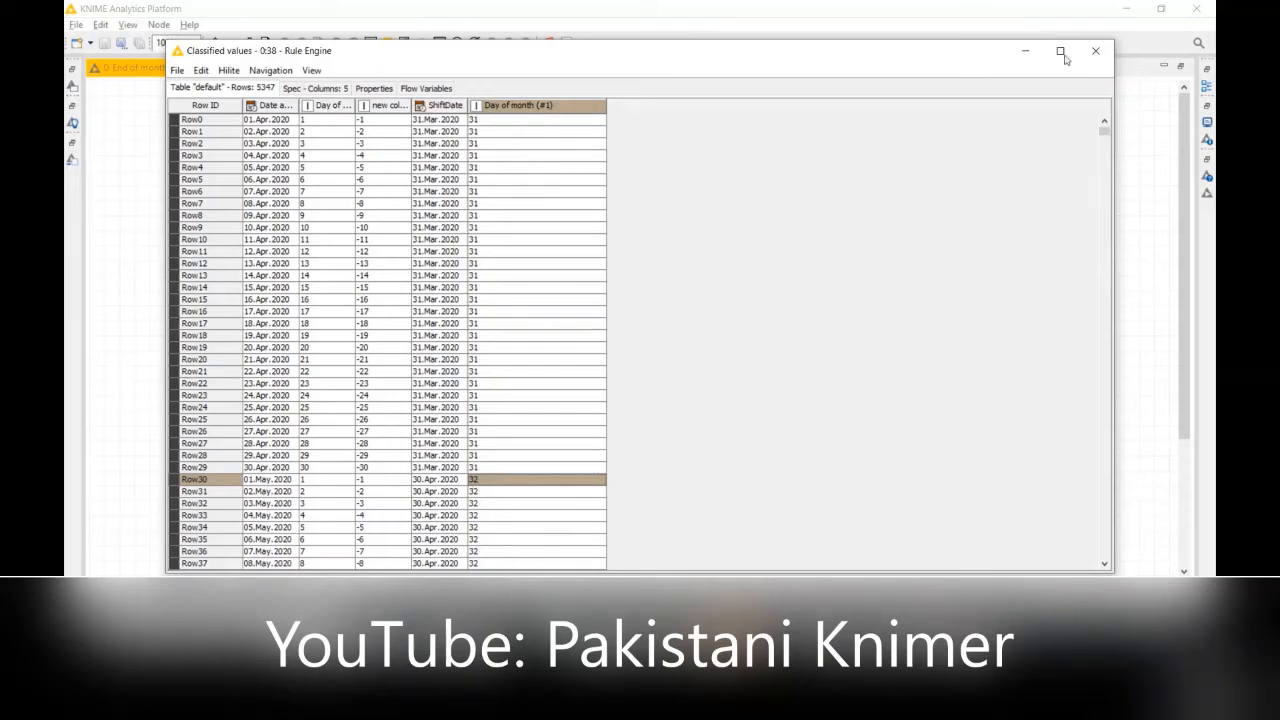
pyautogui.click(1094, 52)
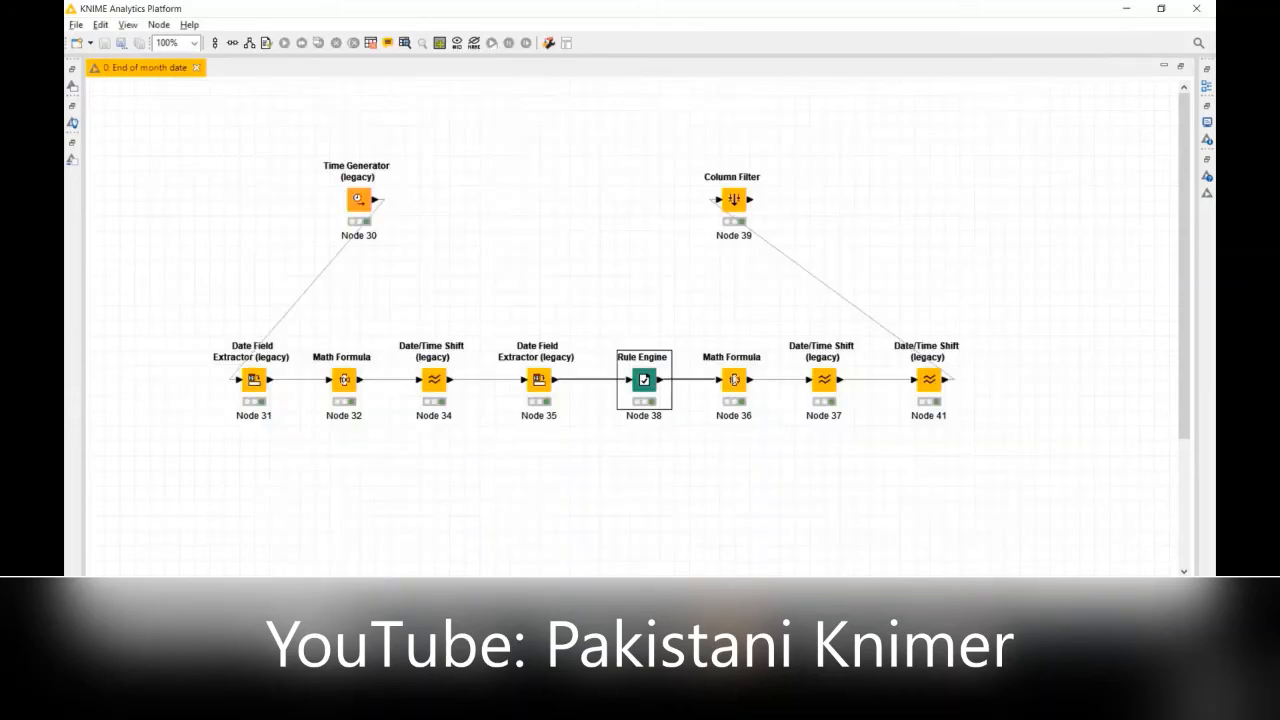
# Step: Review the Math Formula configuration of Node 36, including its expression and appended column, and cancel without changes
pyautogui.rightClick(734, 379)
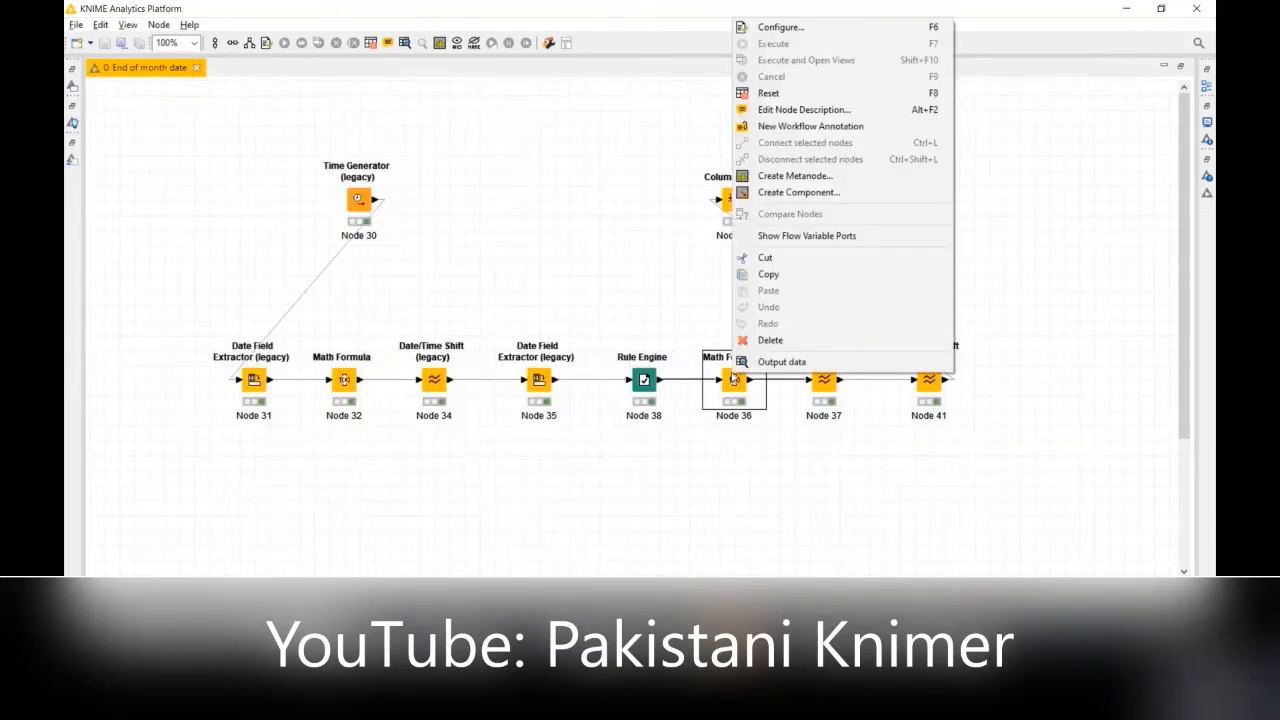
pyautogui.click(804, 28)
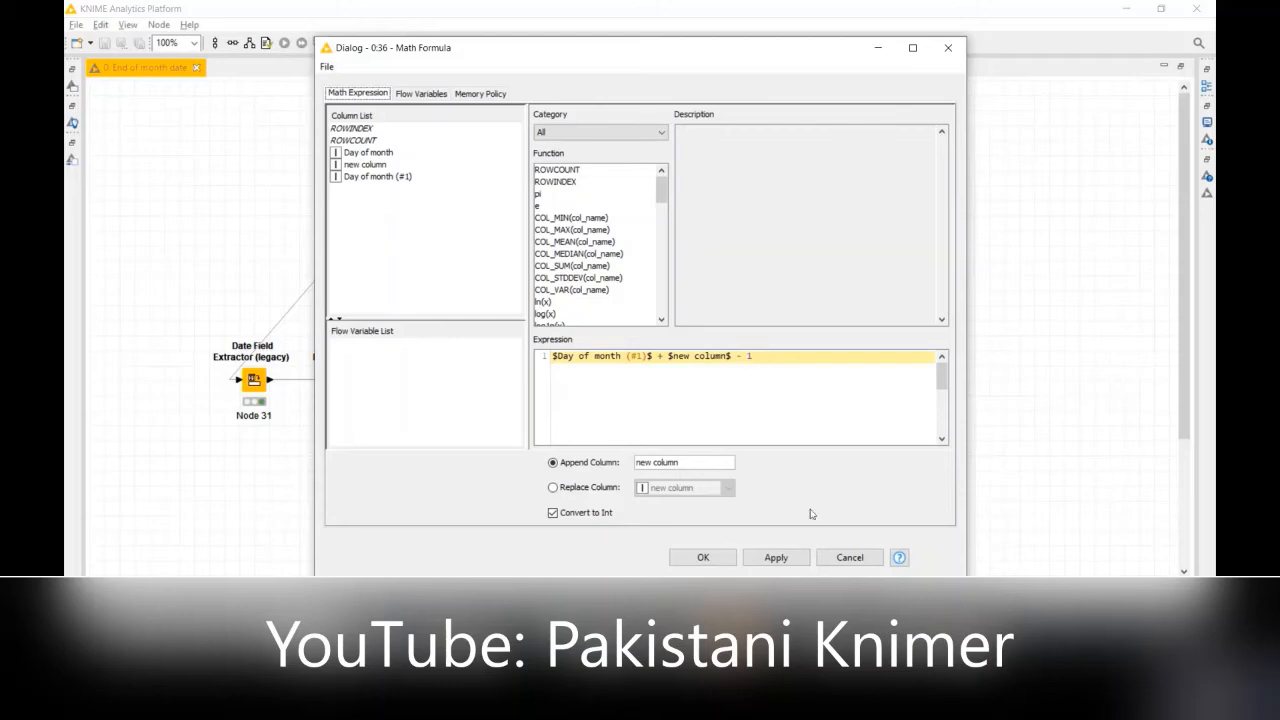
pyautogui.click(849, 557)
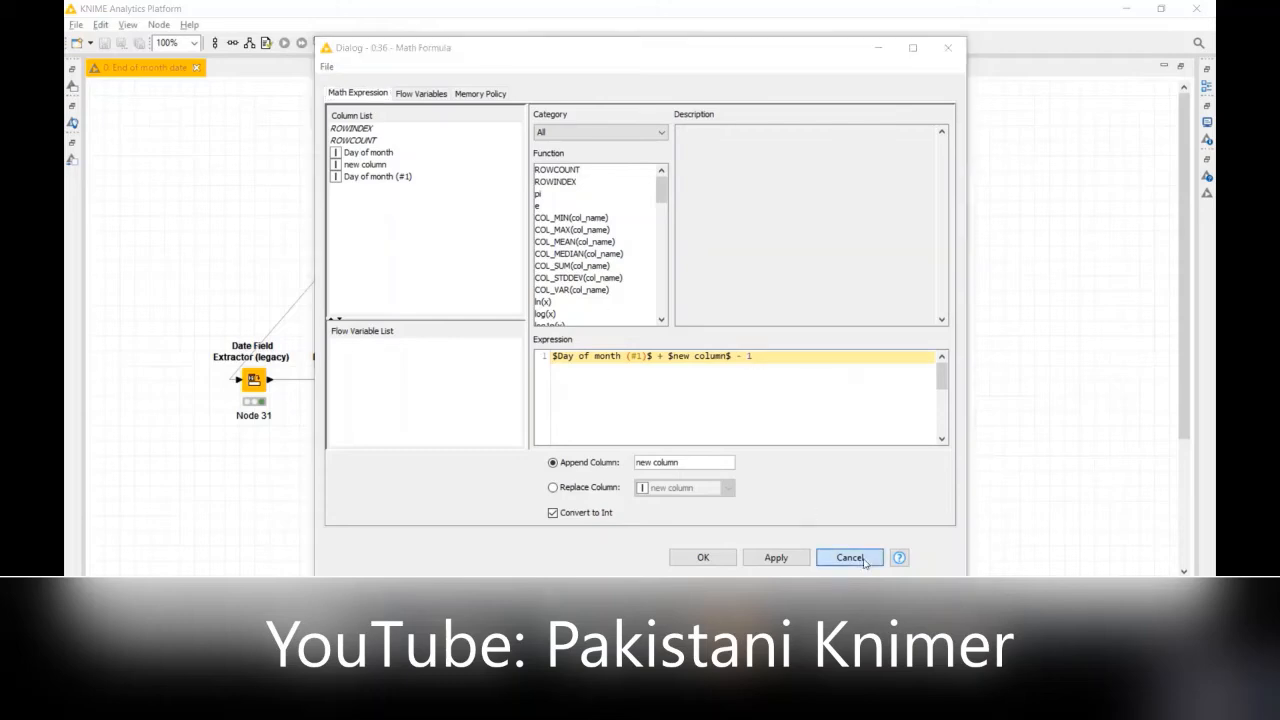
# Step: Open Node 36's output data table and widen the new column (#1), Day of month (#1) and new column columns
pyautogui.rightClick(744, 387)
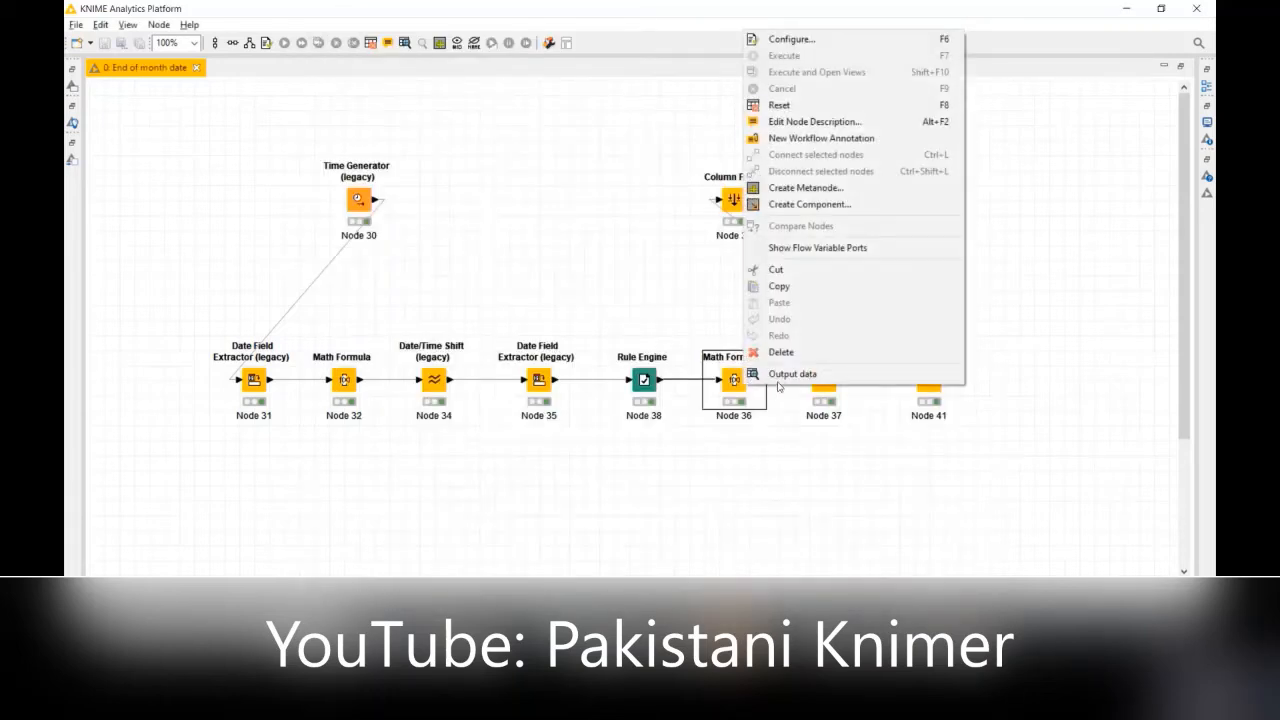
pyautogui.click(784, 376)
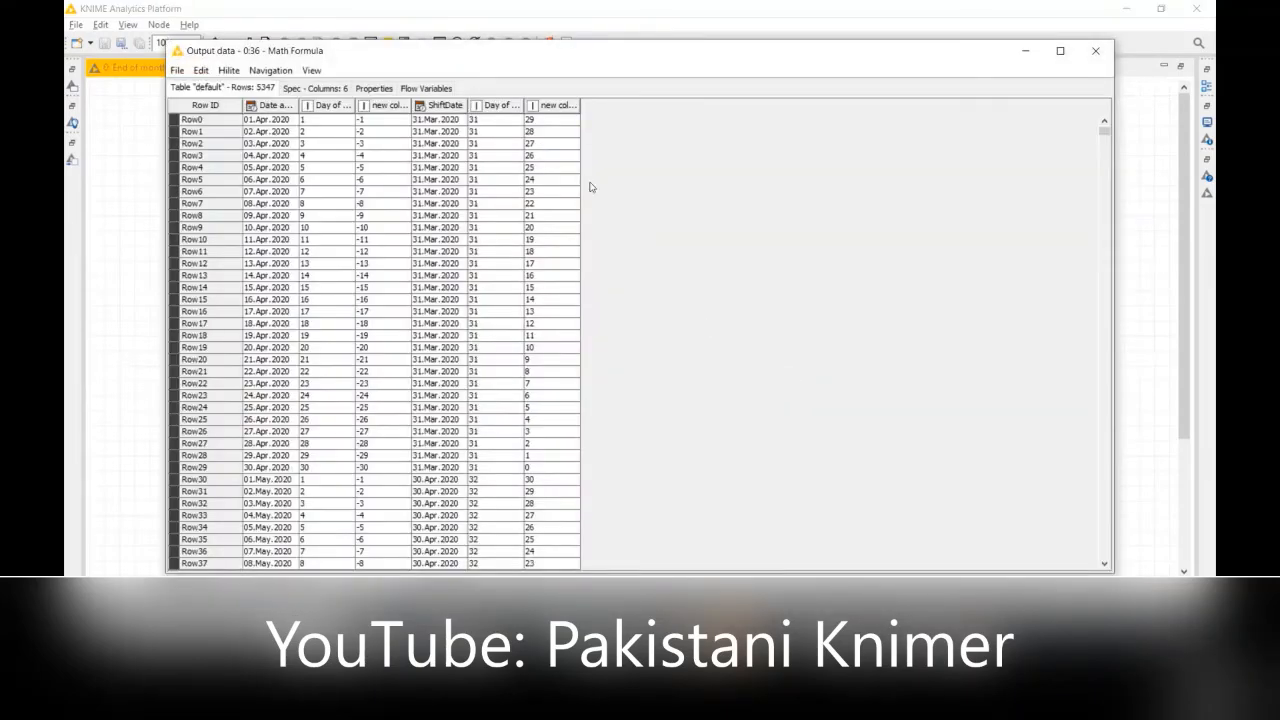
pyautogui.moveTo(580, 105); pyautogui.dragTo(658, 105)
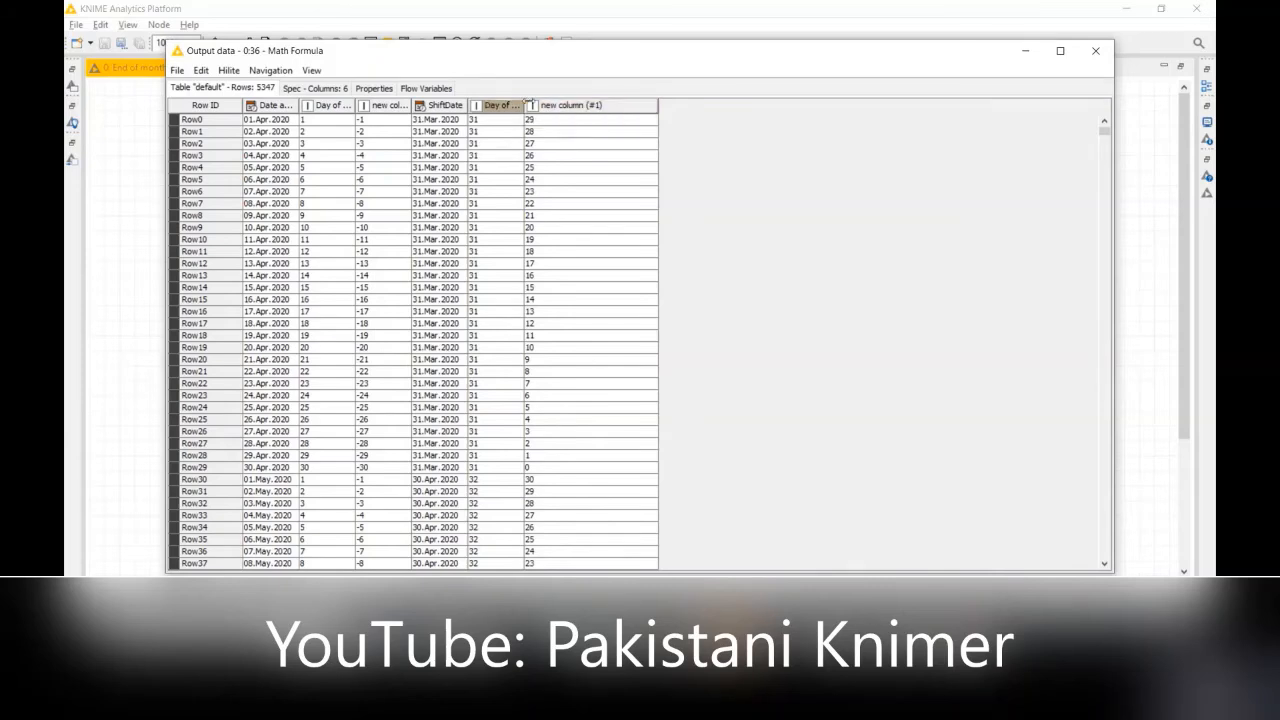
pyautogui.moveTo(522, 104); pyautogui.dragTo(604, 104)
pyautogui.click(499, 122)
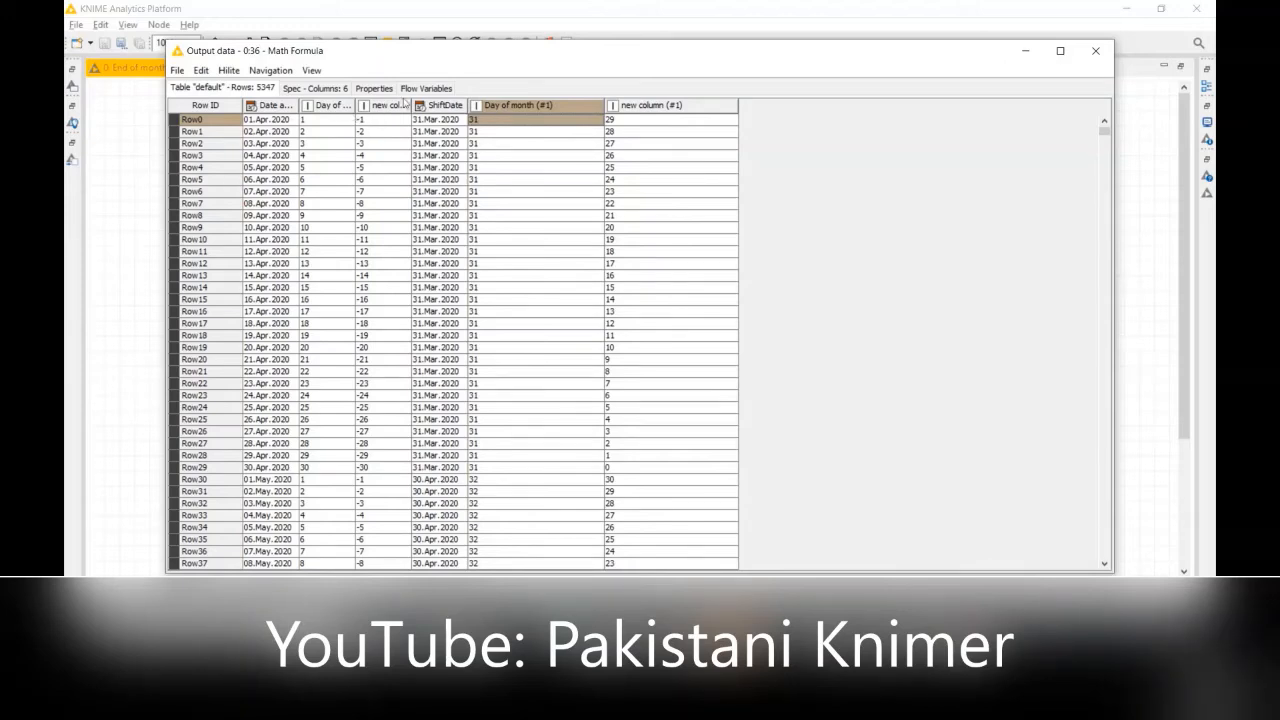
pyautogui.click(408, 105)
pyautogui.moveTo(411, 107); pyautogui.dragTo(512, 107)
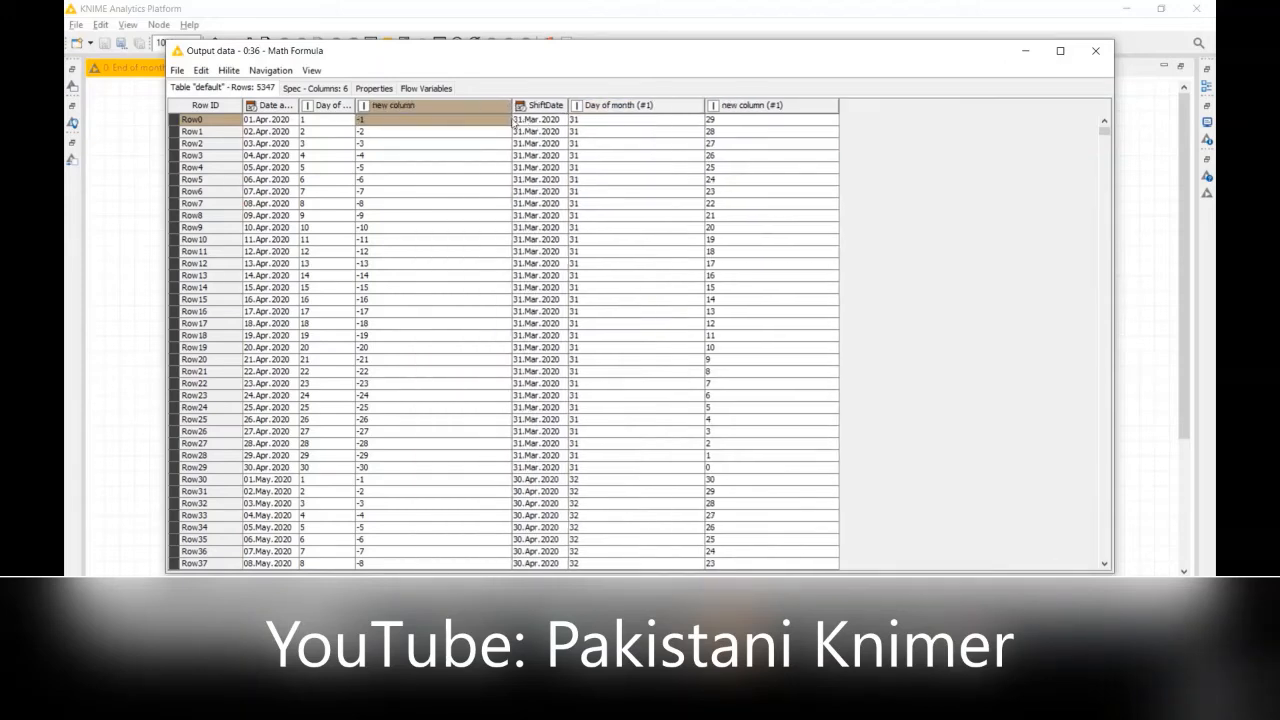
# Step: Compare new column, Day of month (#1) and new column (#1) across Row0, Row11 and Row16 of Node 36's output table
pyautogui.click(603, 120)
pyautogui.click(460, 124)
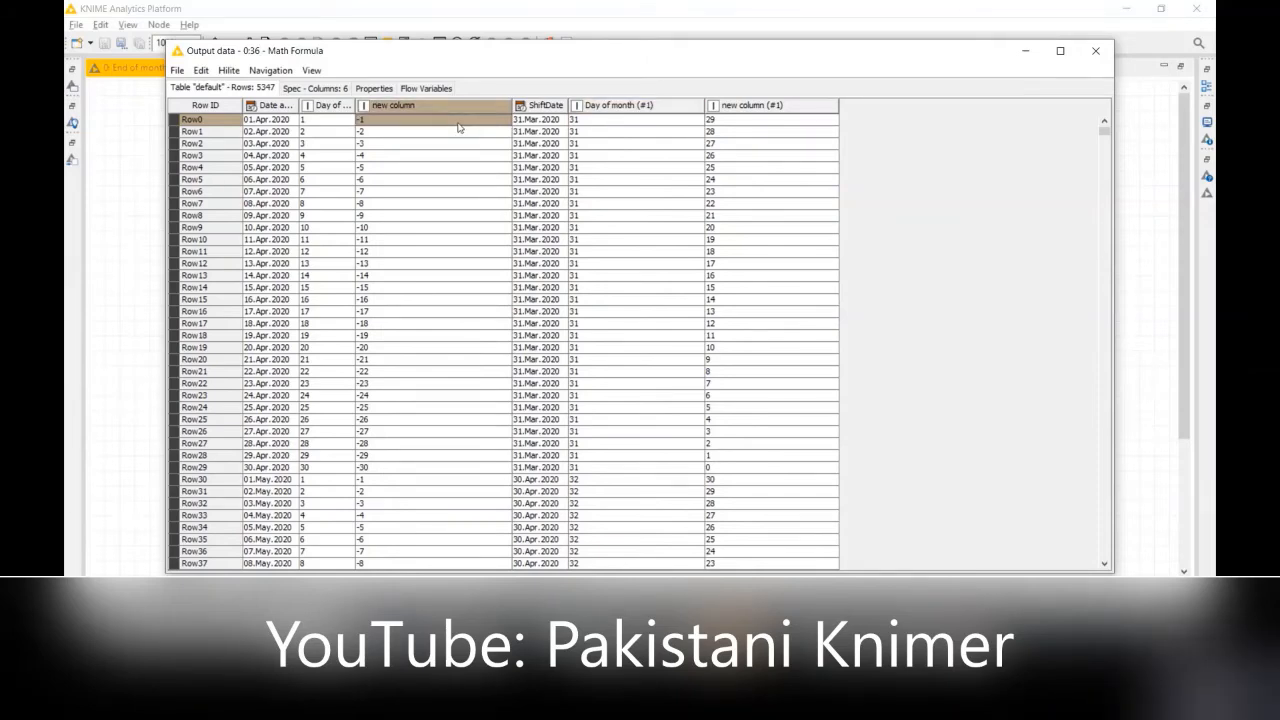
pyautogui.click(443, 145)
pyautogui.click(448, 252)
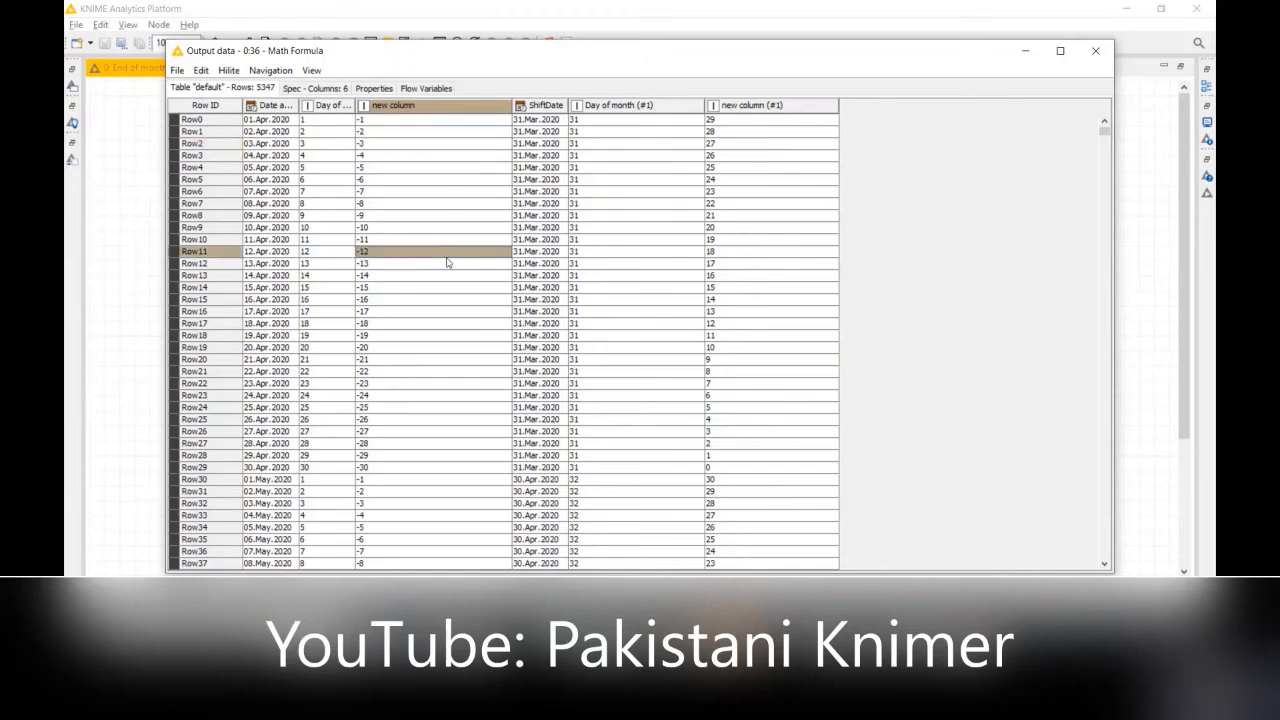
pyautogui.click(456, 313)
pyautogui.click(720, 315)
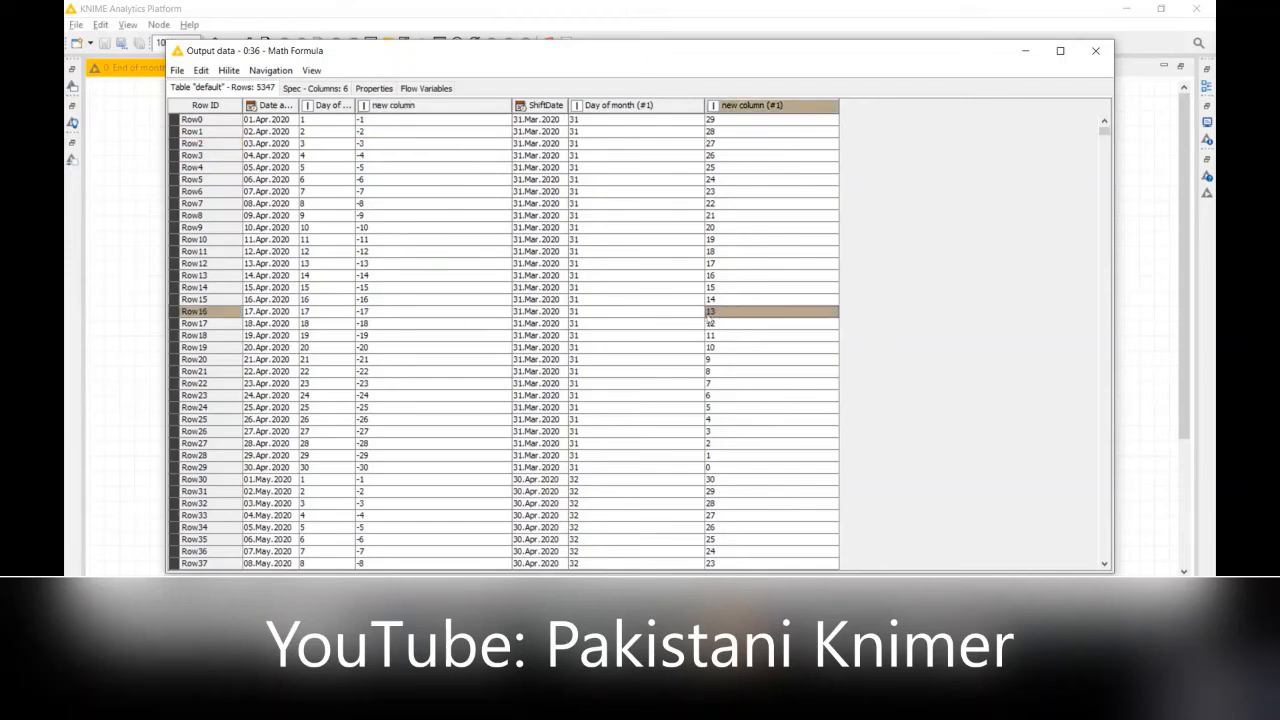
pyautogui.click(618, 122)
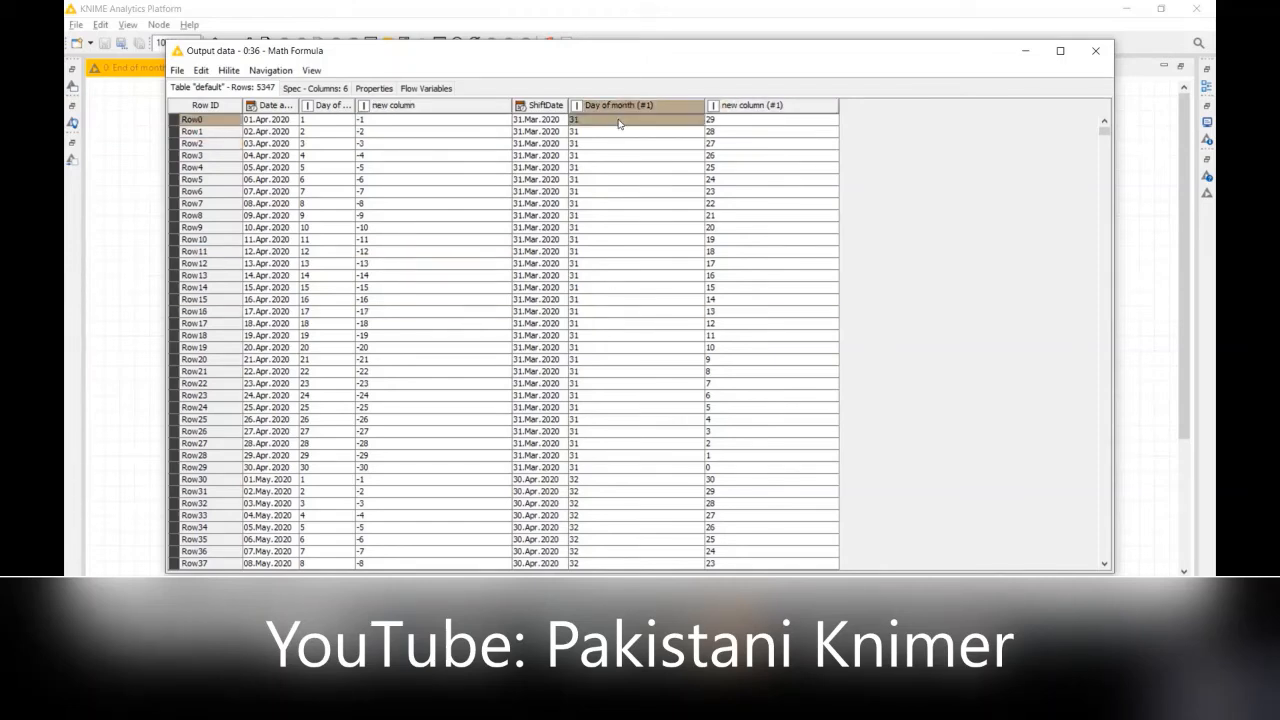
pyautogui.click(465, 124)
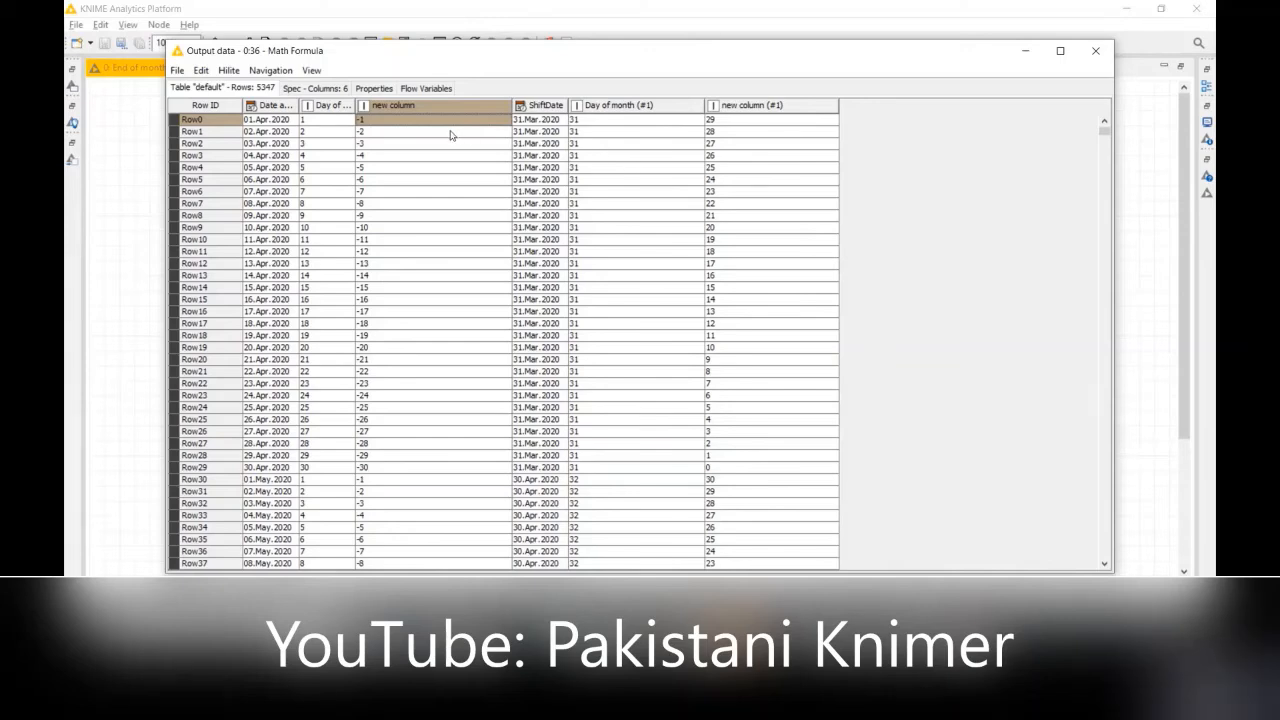
pyautogui.click(720, 124)
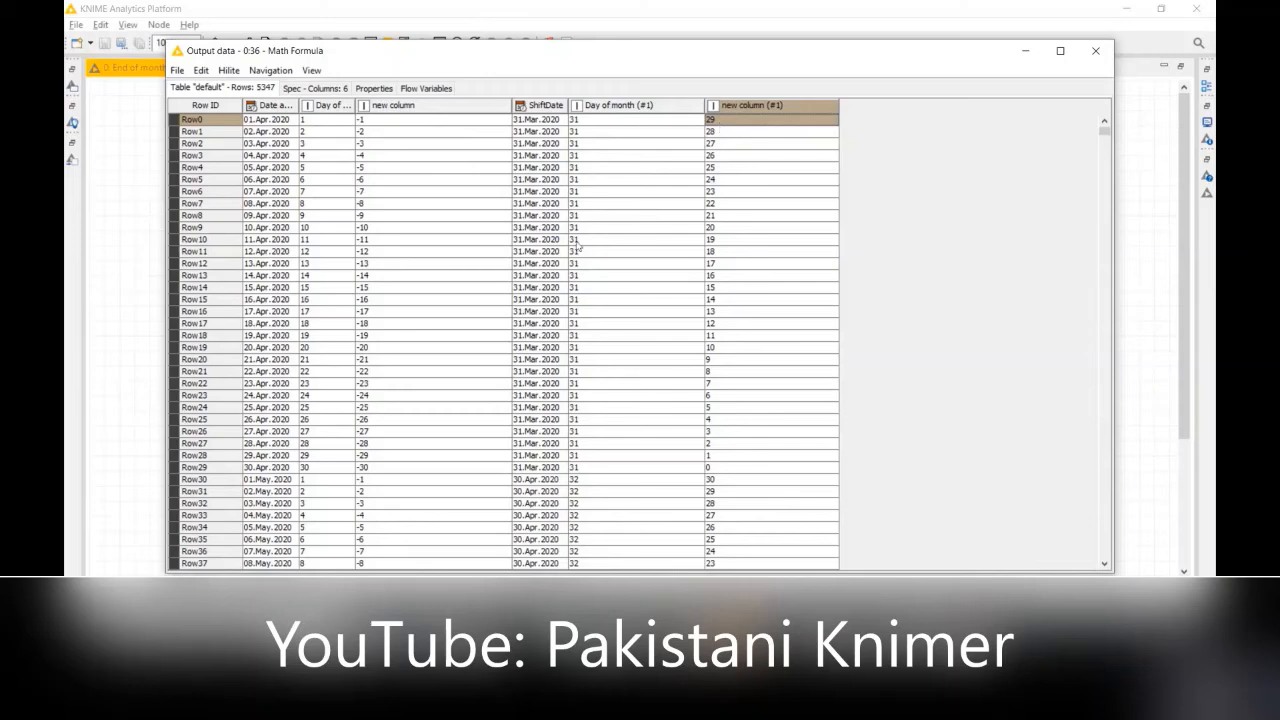
# Step: Trace how Row8's Day of month (#1) and new column values combine into new column (#1), and close the output table
pyautogui.click(574, 217)
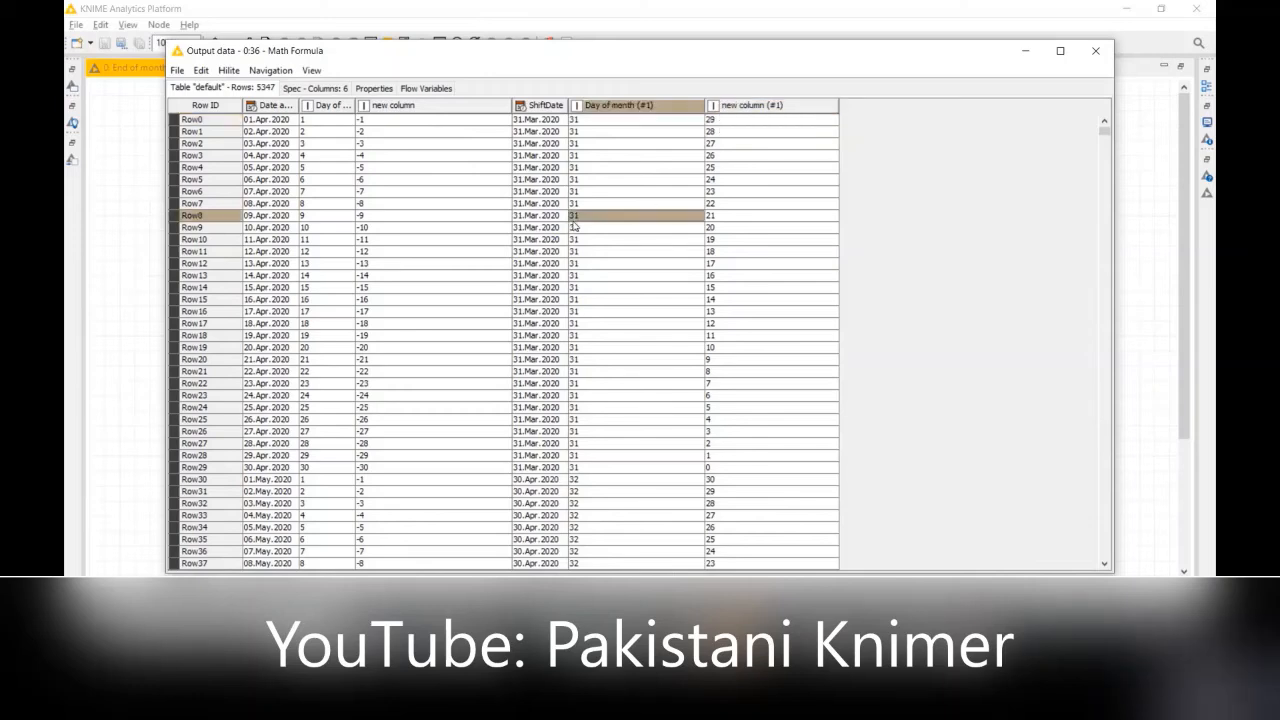
pyautogui.click(434, 220)
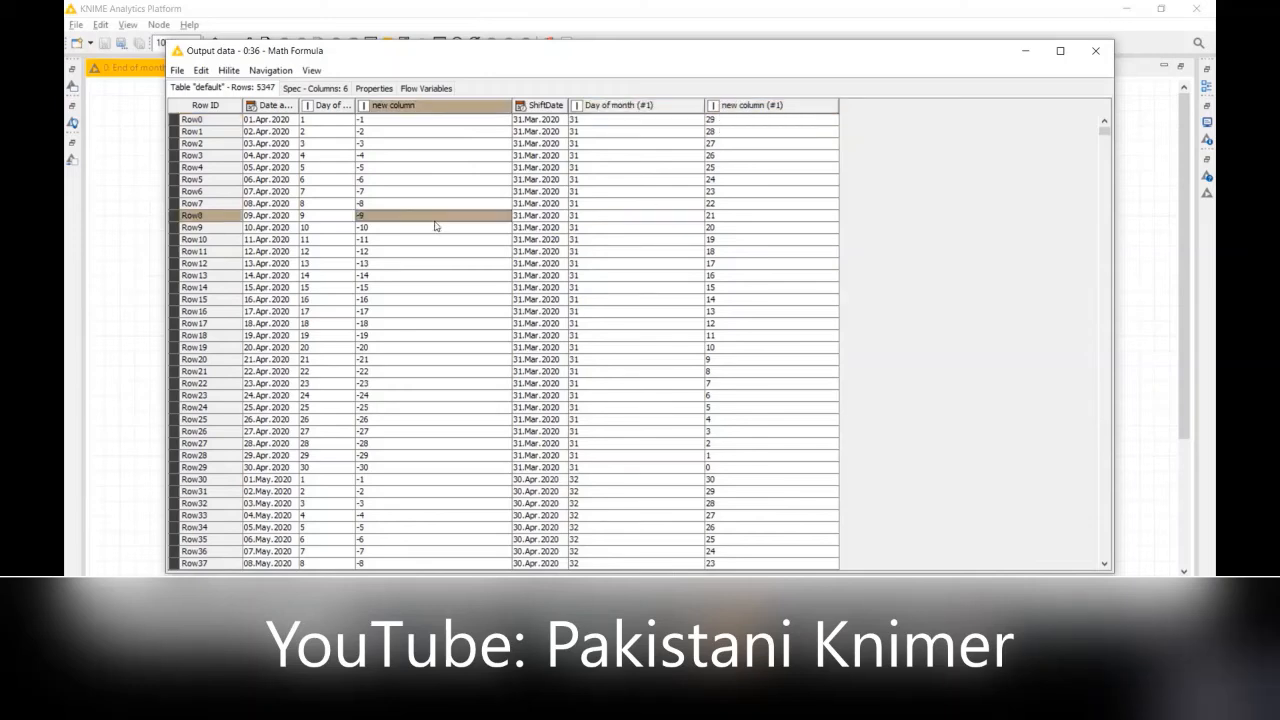
pyautogui.click(721, 220)
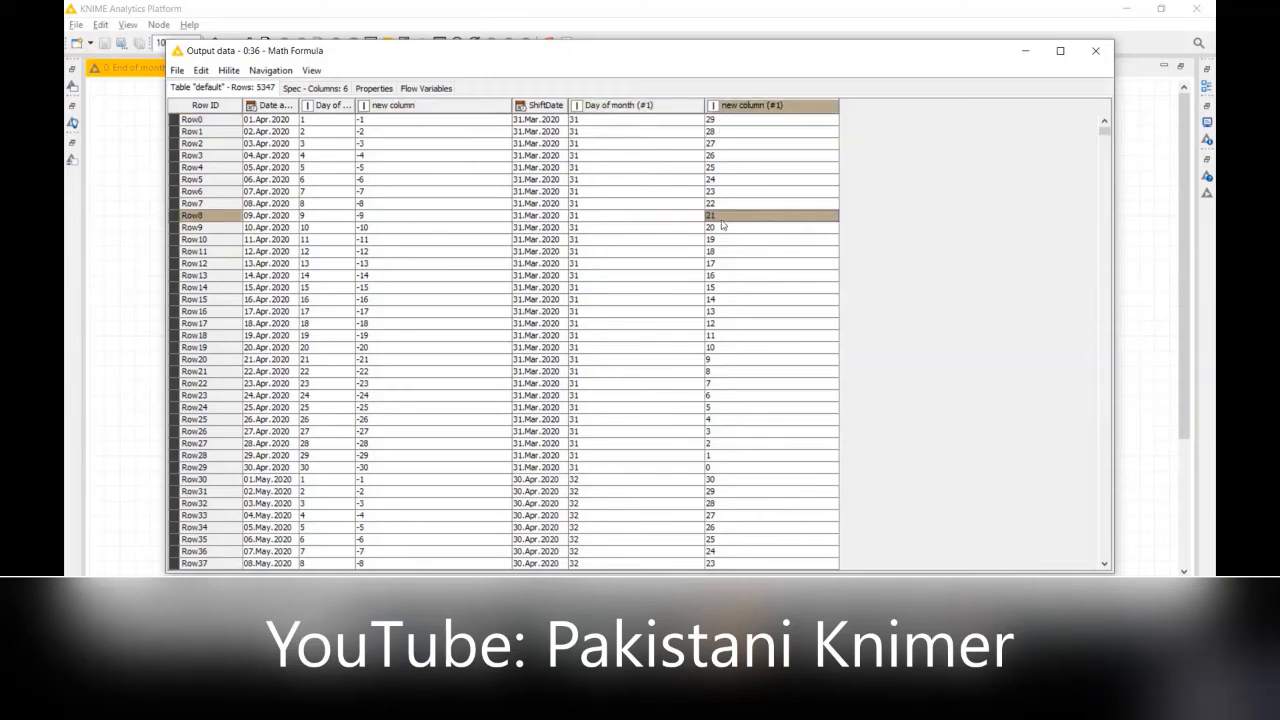
pyautogui.click(596, 217)
pyautogui.click(480, 220)
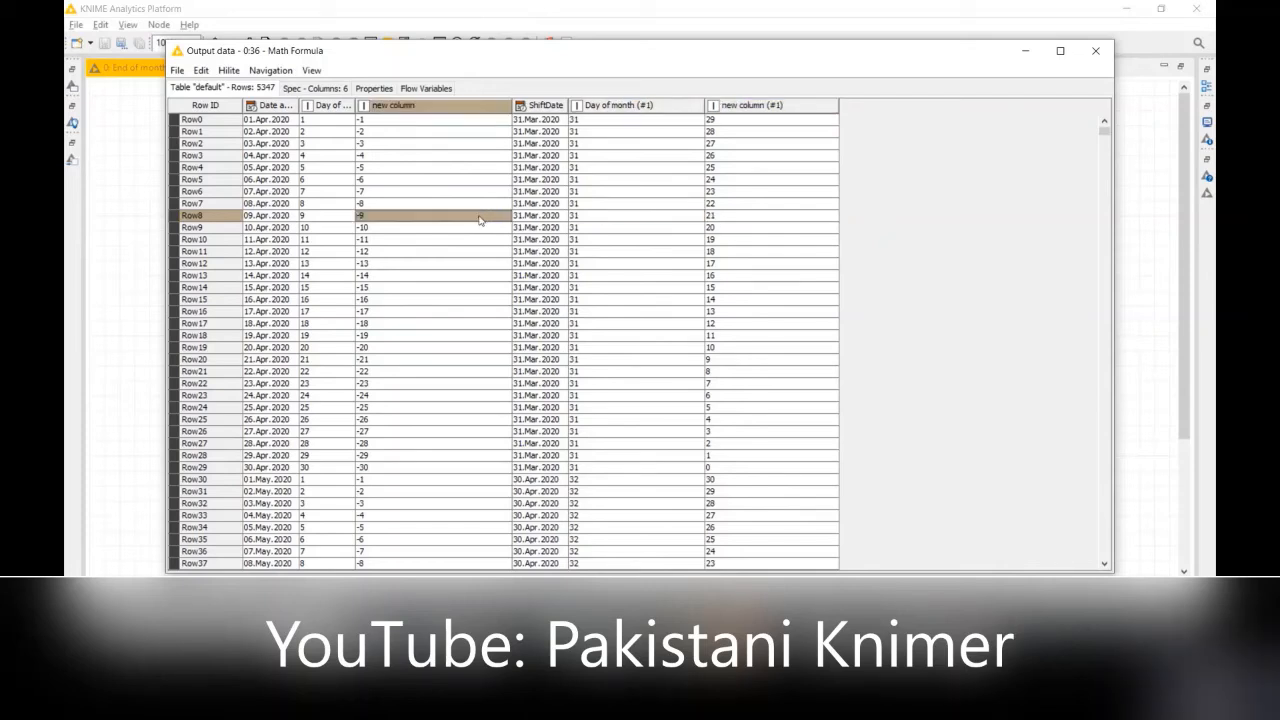
pyautogui.click(749, 218)
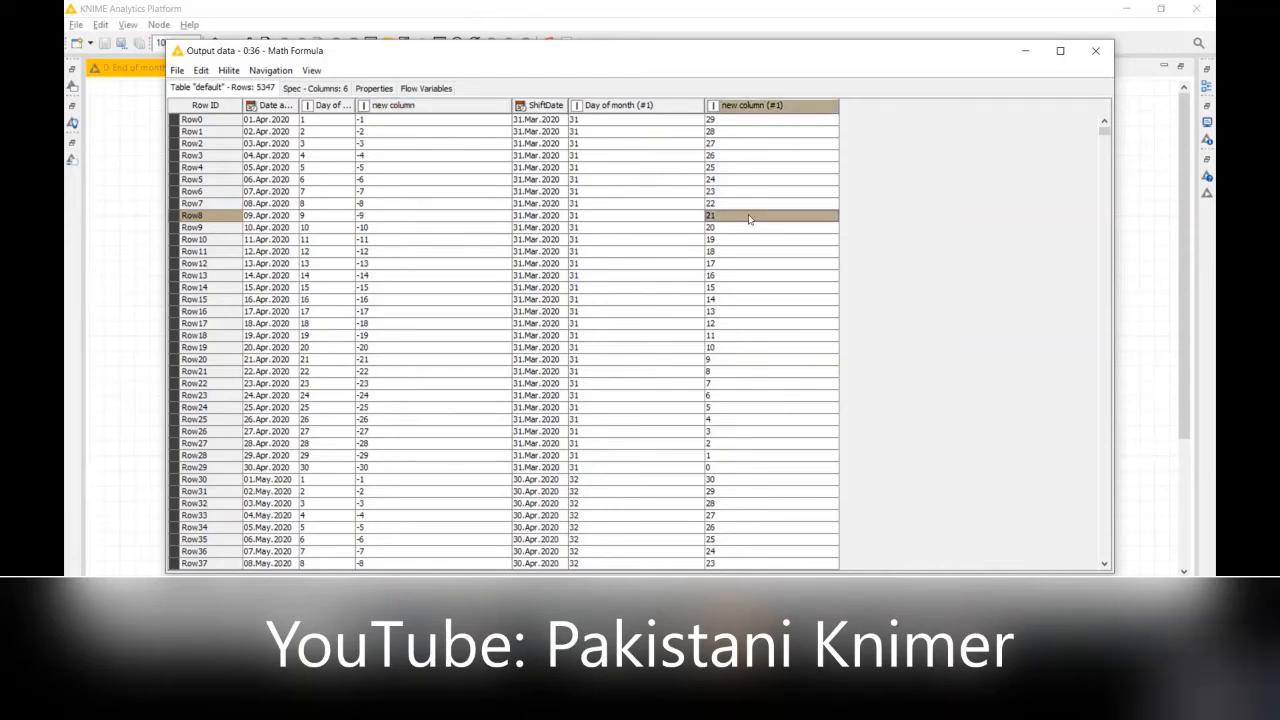
pyautogui.click(1096, 51)
# Step: Review the Math Formula expression of Node 36 again and accept the configuration without changes
pyautogui.rightClick(736, 384)
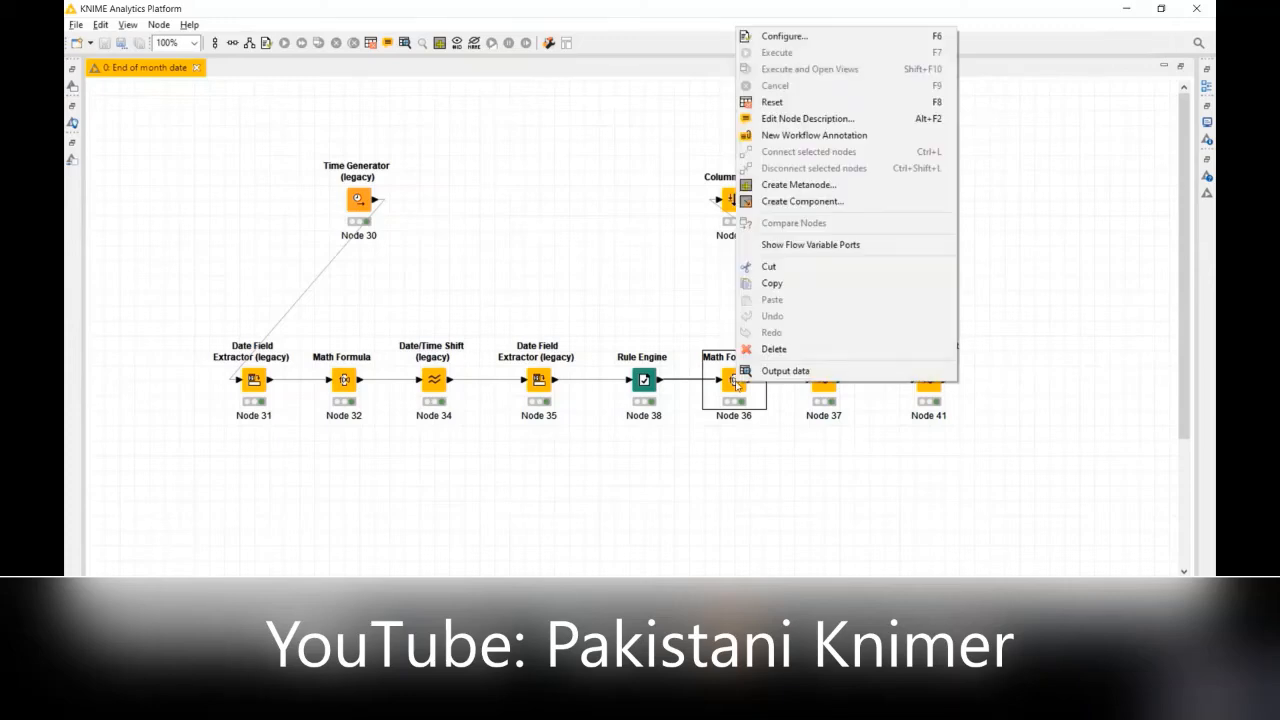
pyautogui.click(834, 40)
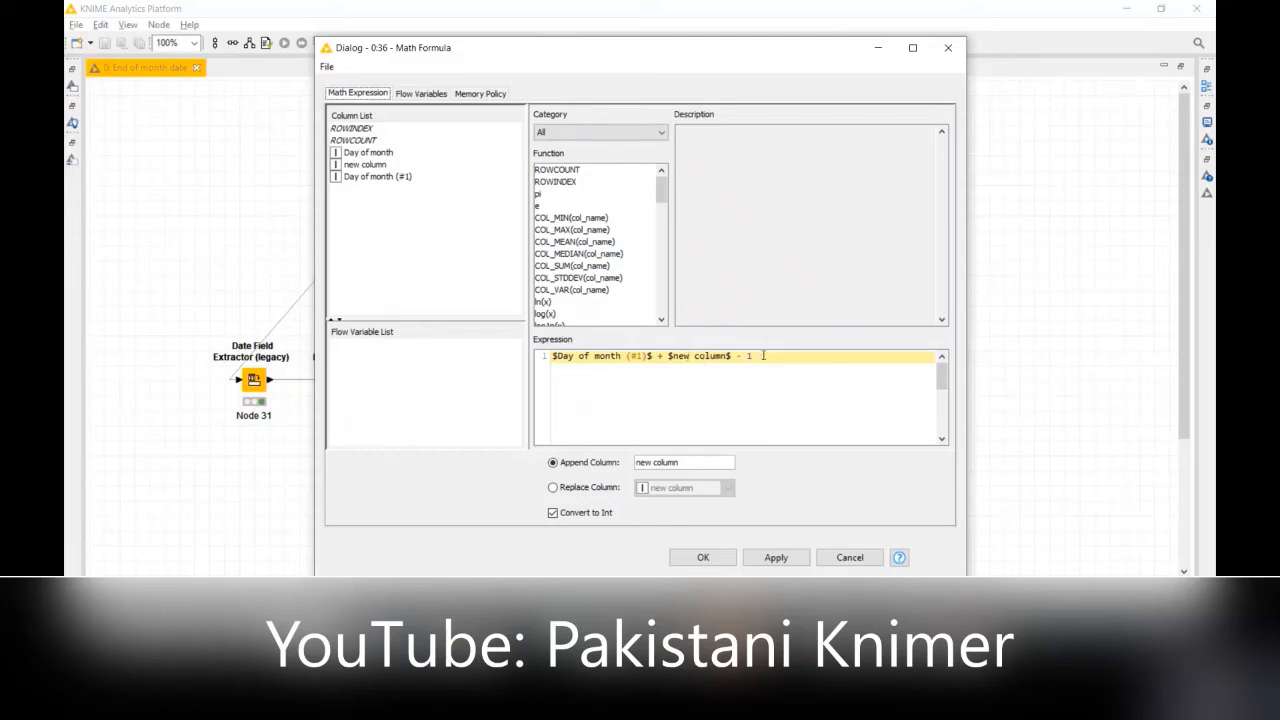
pyautogui.click(708, 559)
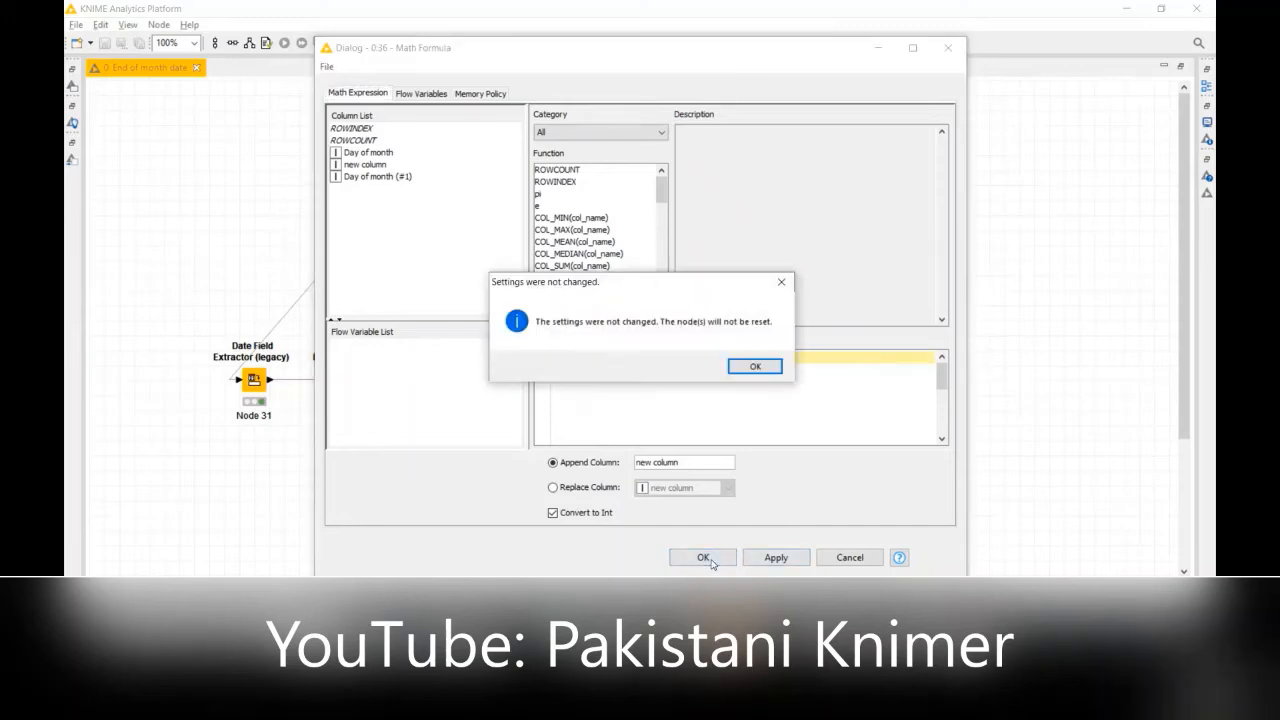
pyautogui.click(762, 368)
# Step: Open Node 37's shifted date table and widen the Last_DOM, new column (#1), ShiftDate, Day of month (#1) and new column columns
pyautogui.rightClick(822, 383)
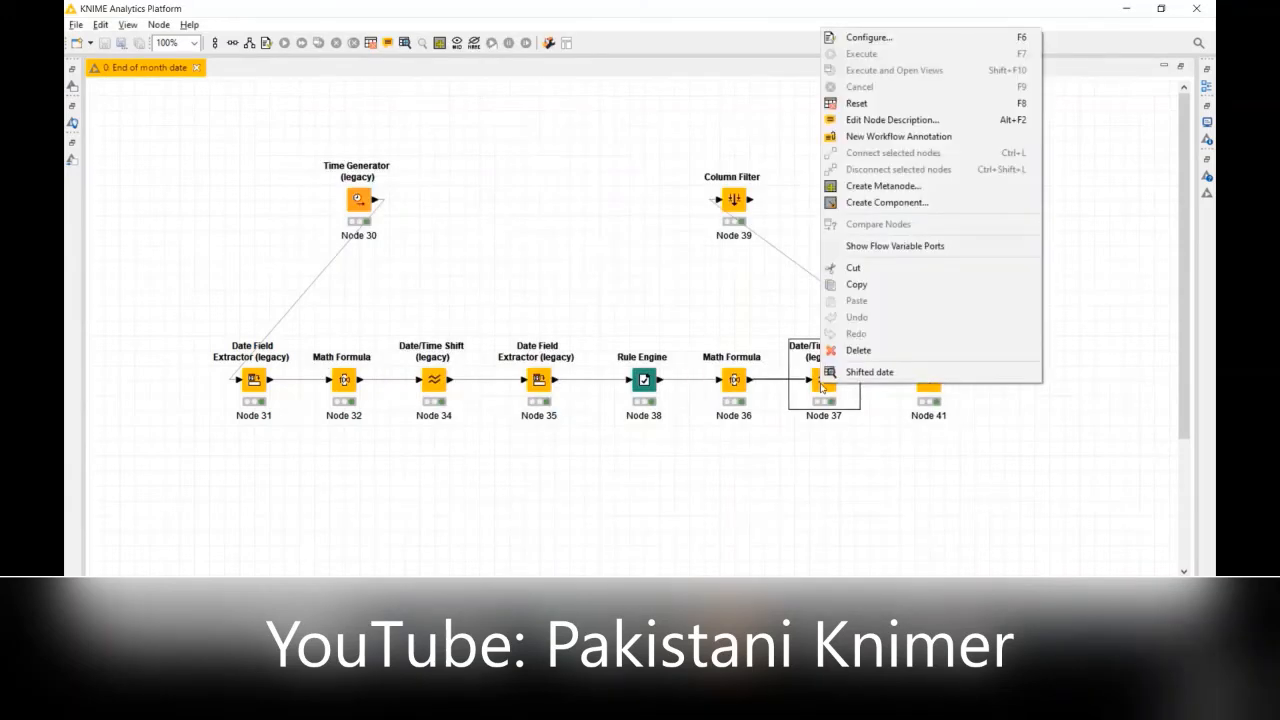
pyautogui.click(898, 379)
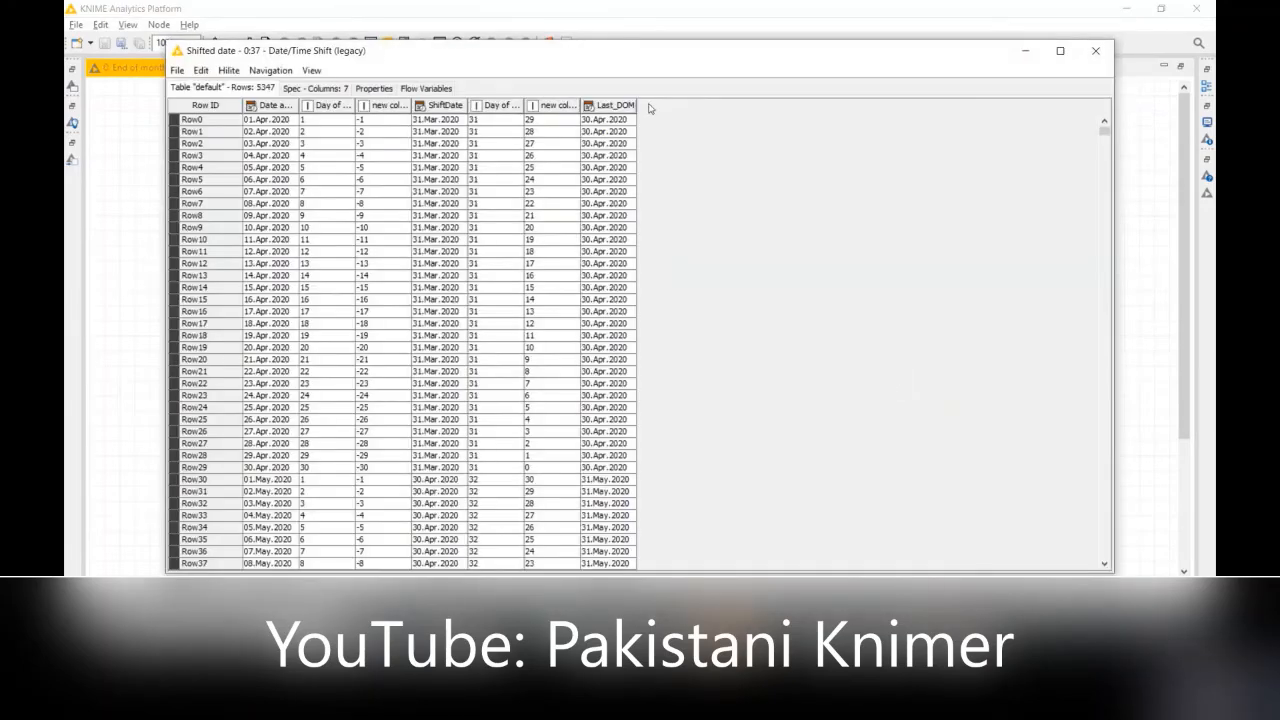
pyautogui.moveTo(637, 106); pyautogui.dragTo(703, 106)
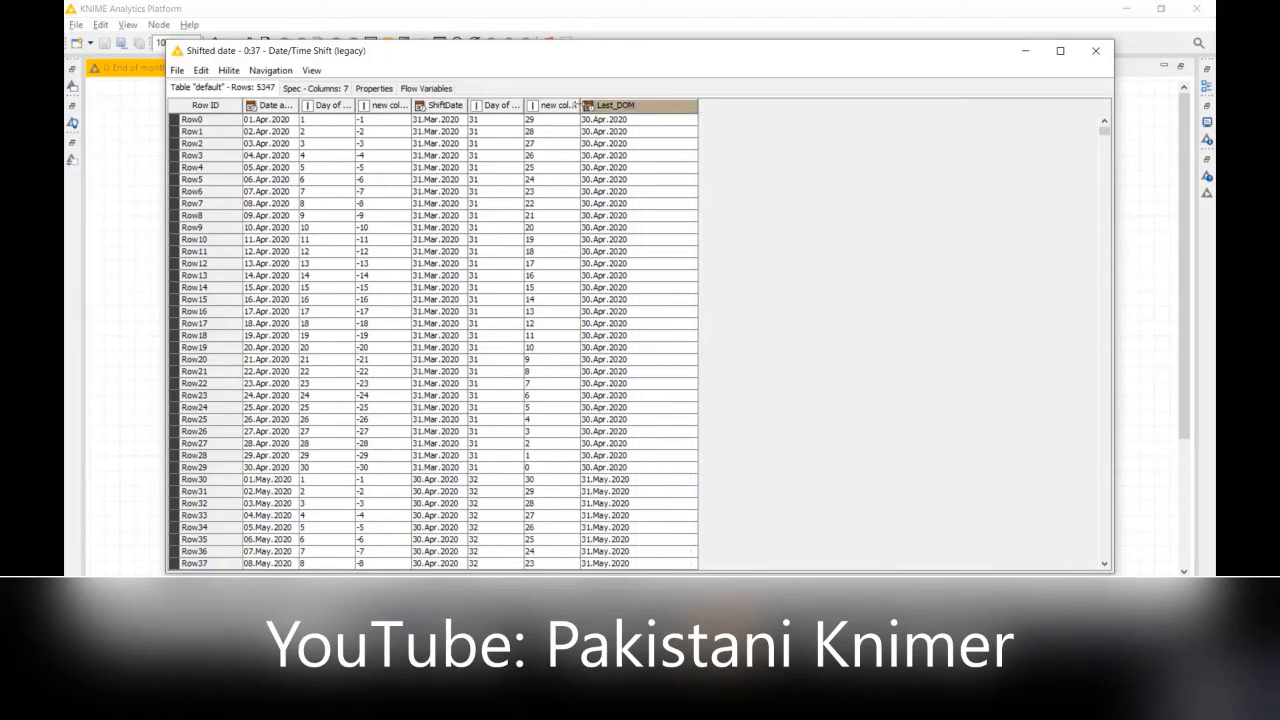
pyautogui.moveTo(580, 105); pyautogui.dragTo(632, 104)
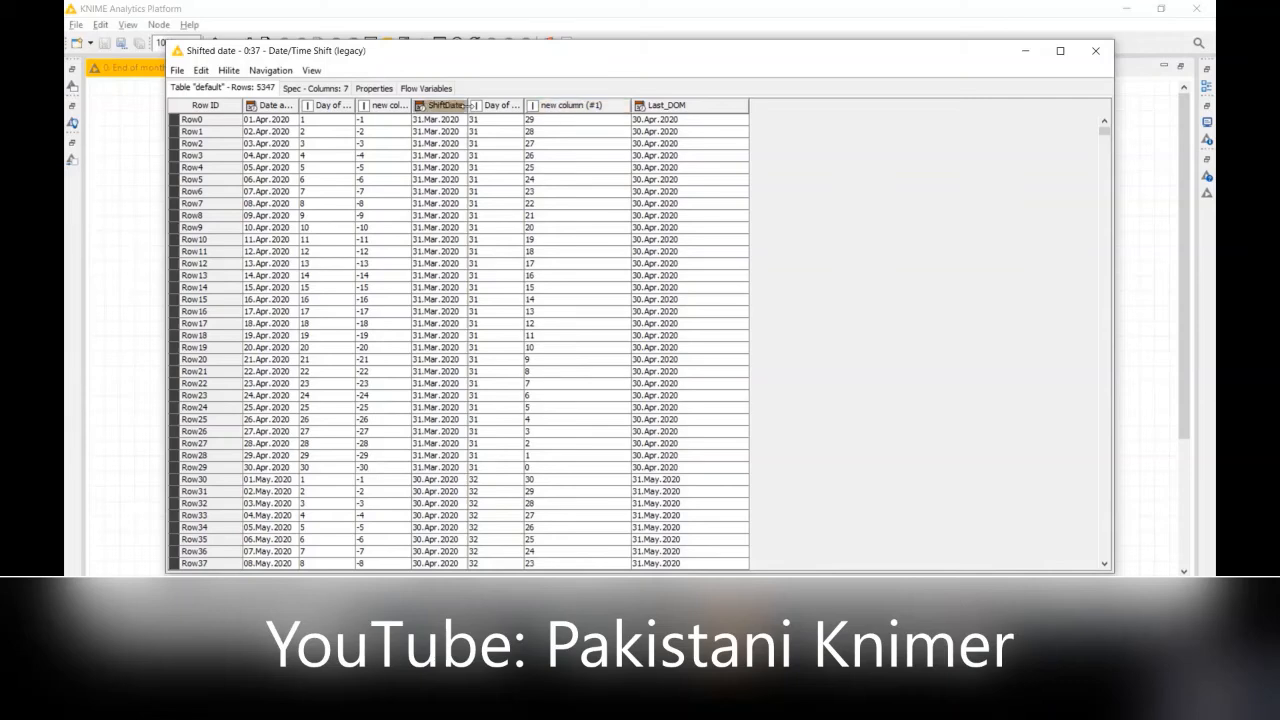
pyautogui.moveTo(467, 105); pyautogui.dragTo(516, 105)
pyautogui.click(582, 122)
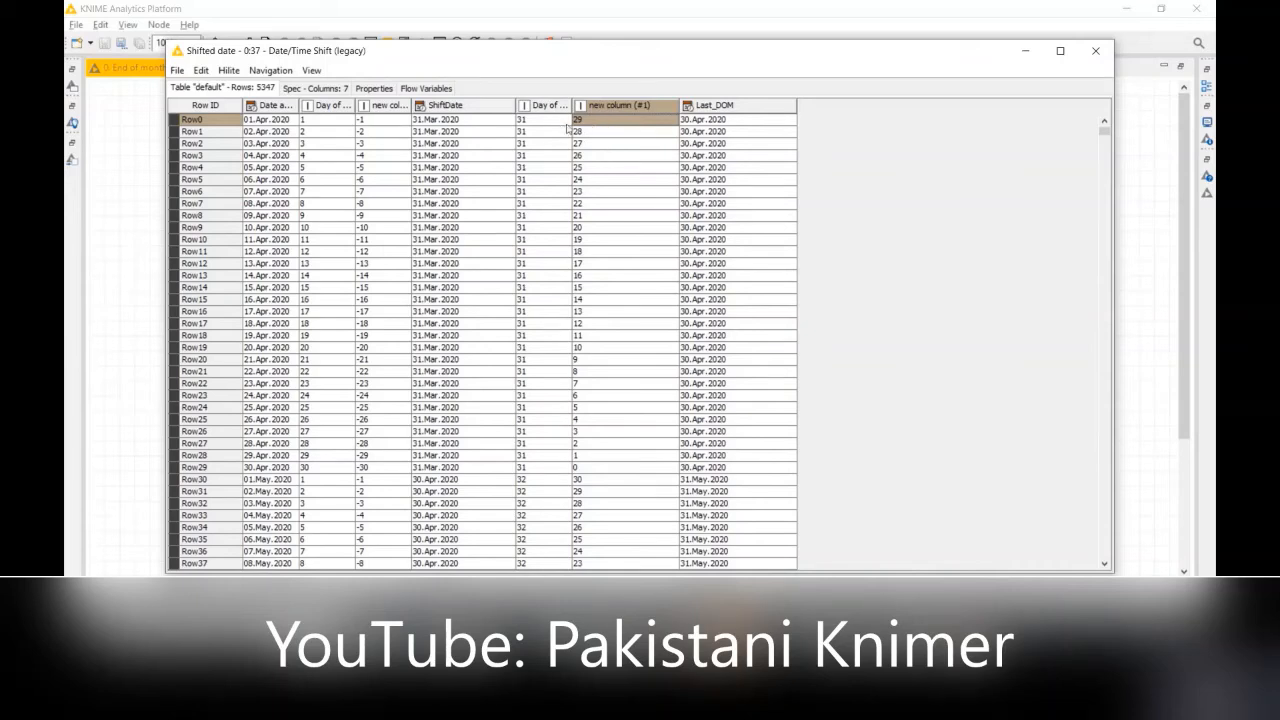
pyautogui.moveTo(575, 105); pyautogui.dragTo(621, 105)
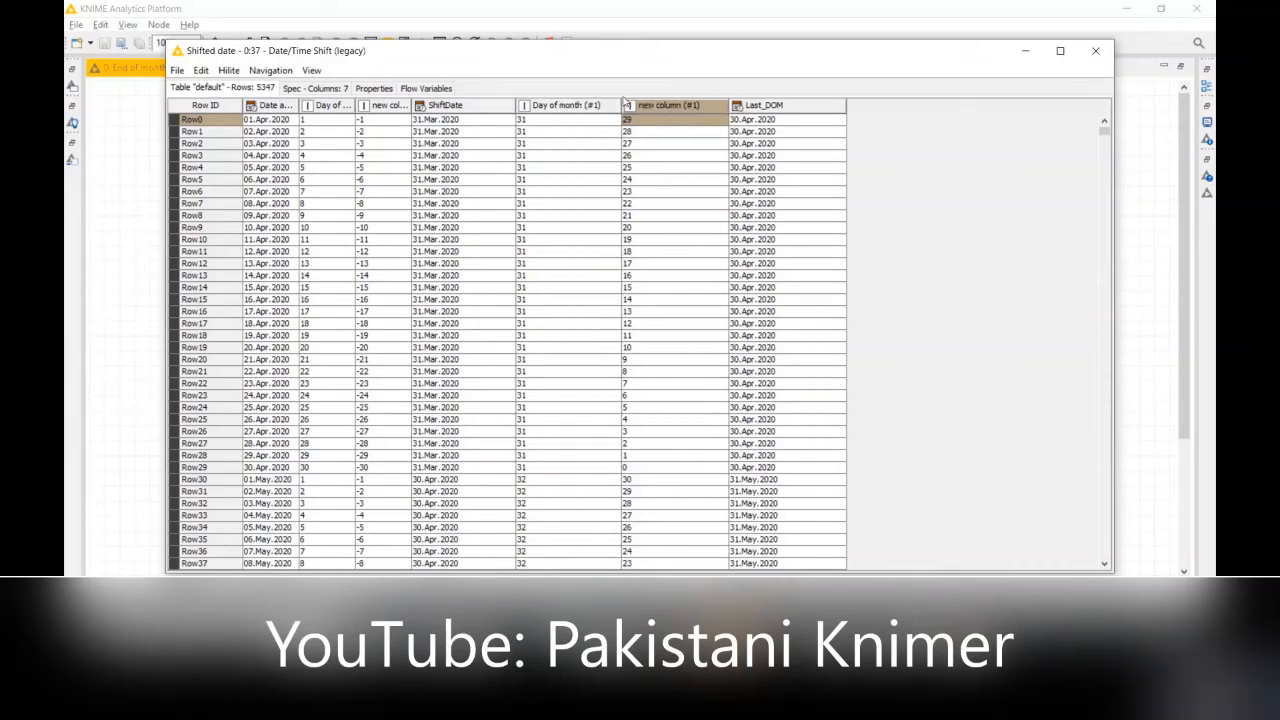
pyautogui.click(578, 121)
pyautogui.click(376, 124)
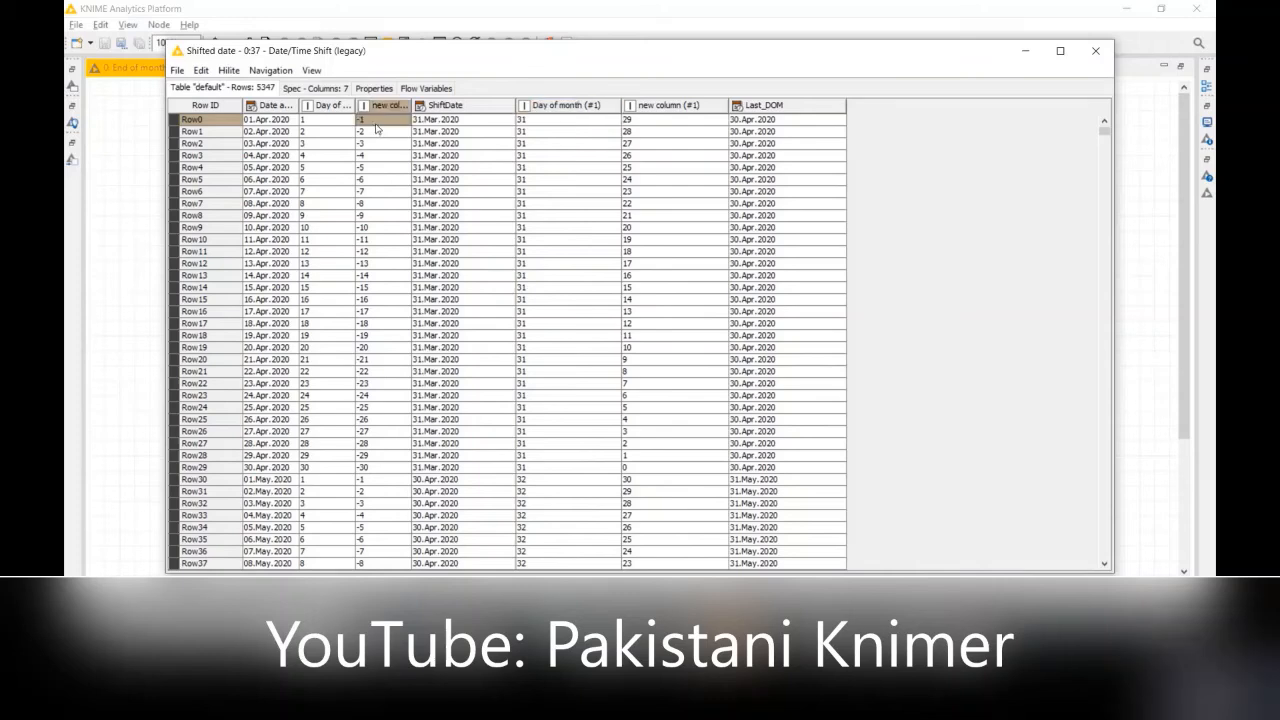
pyautogui.moveTo(411, 105); pyautogui.dragTo(453, 105)
# Step: Compare Day of month (#1), new column and new column (#1) for Row0 and Row10 of the shifted date table
pyautogui.click(618, 129)
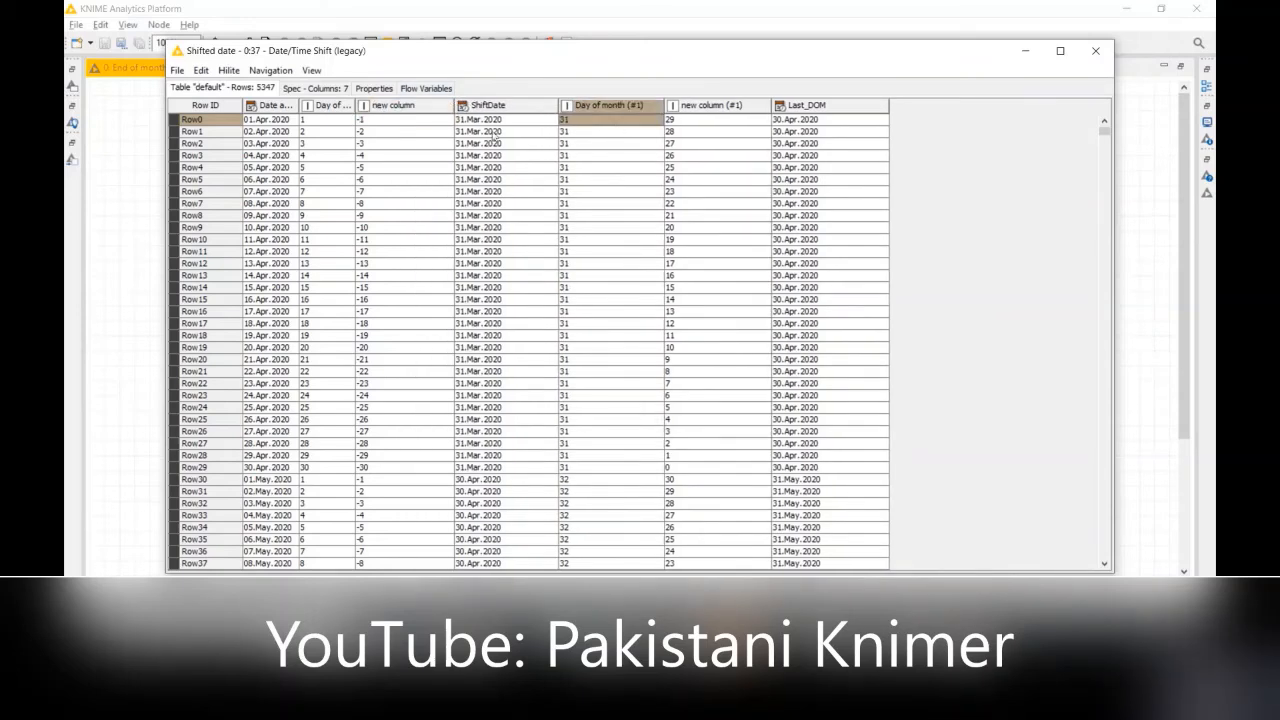
pyautogui.click(446, 123)
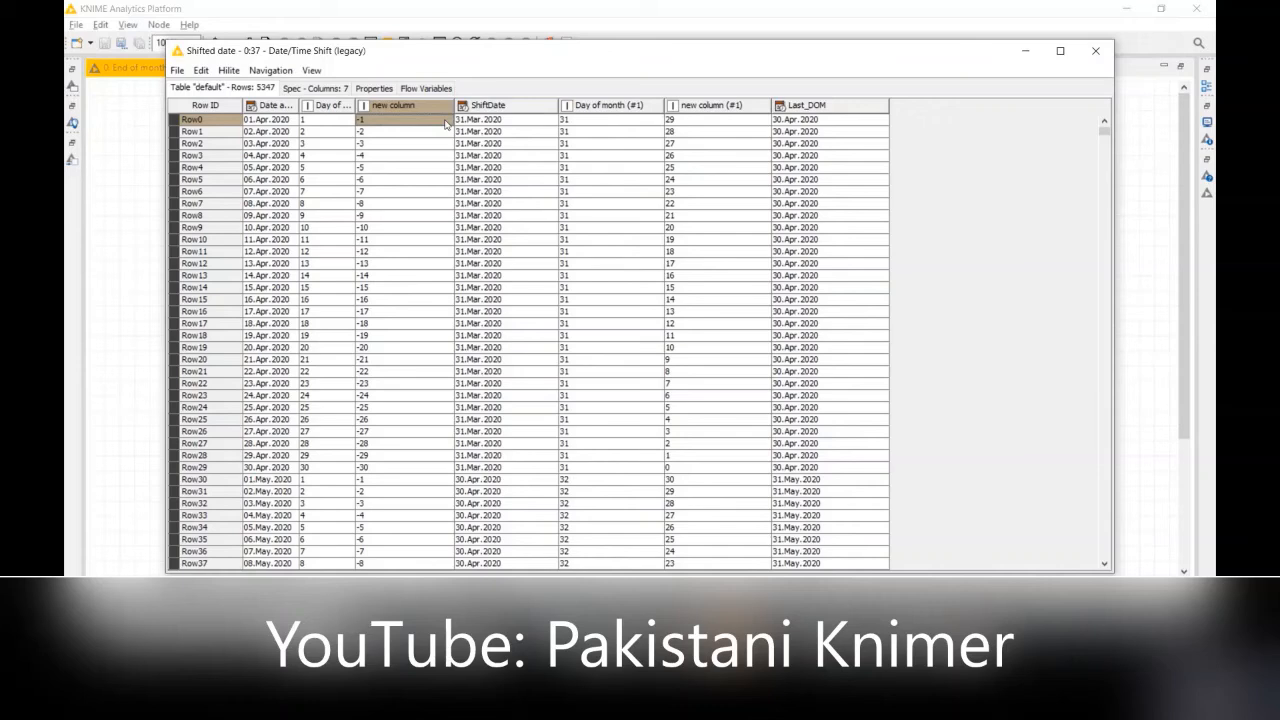
pyautogui.click(675, 125)
pyautogui.click(368, 241)
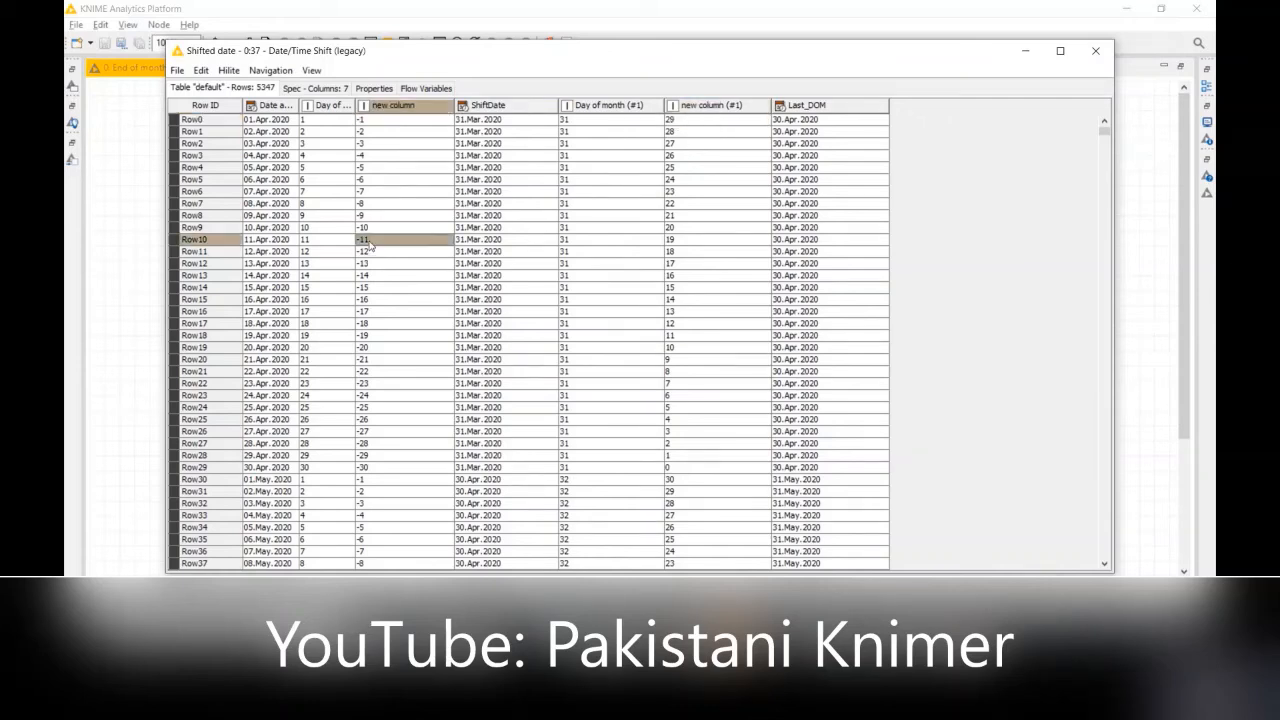
pyautogui.click(593, 244)
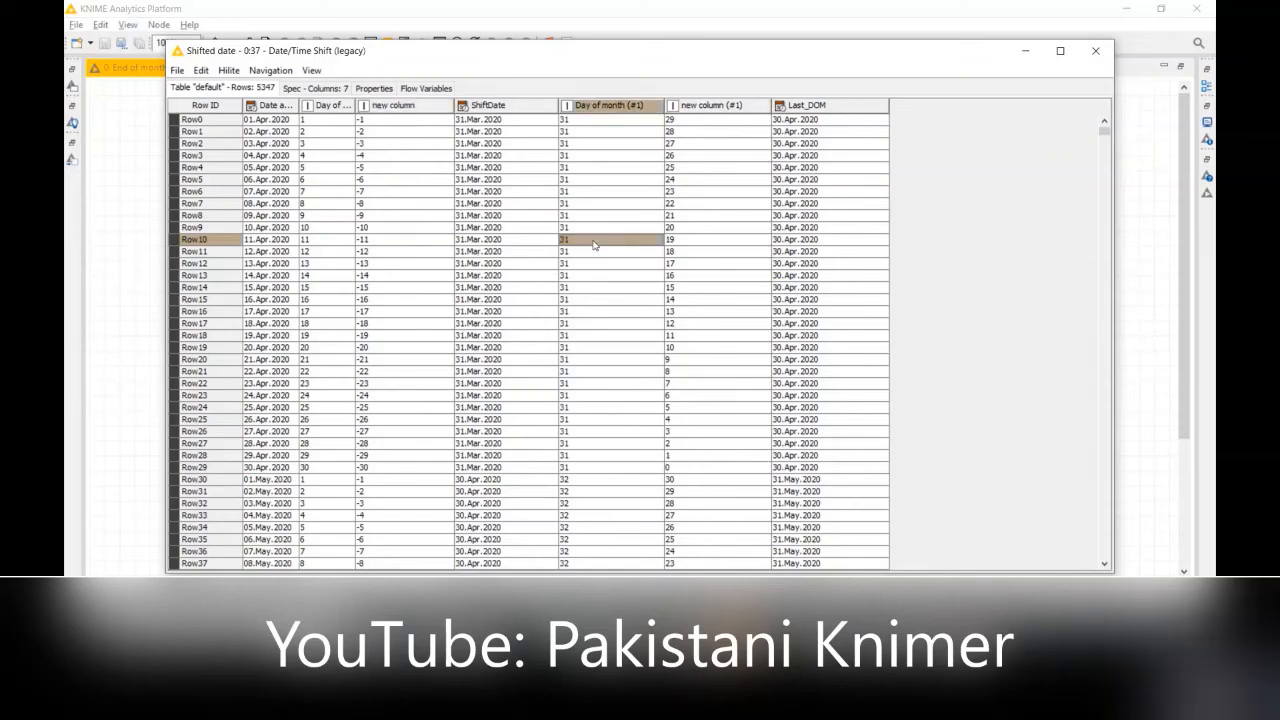
pyautogui.click(395, 247)
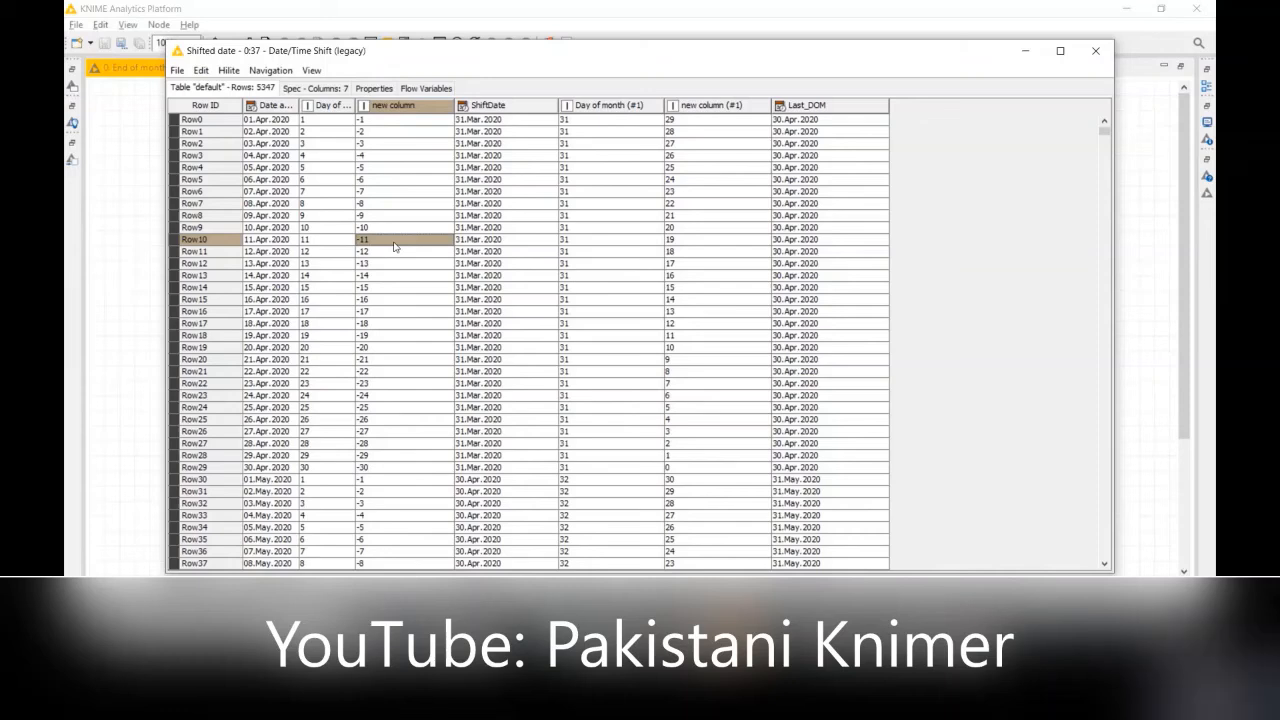
pyautogui.click(701, 245)
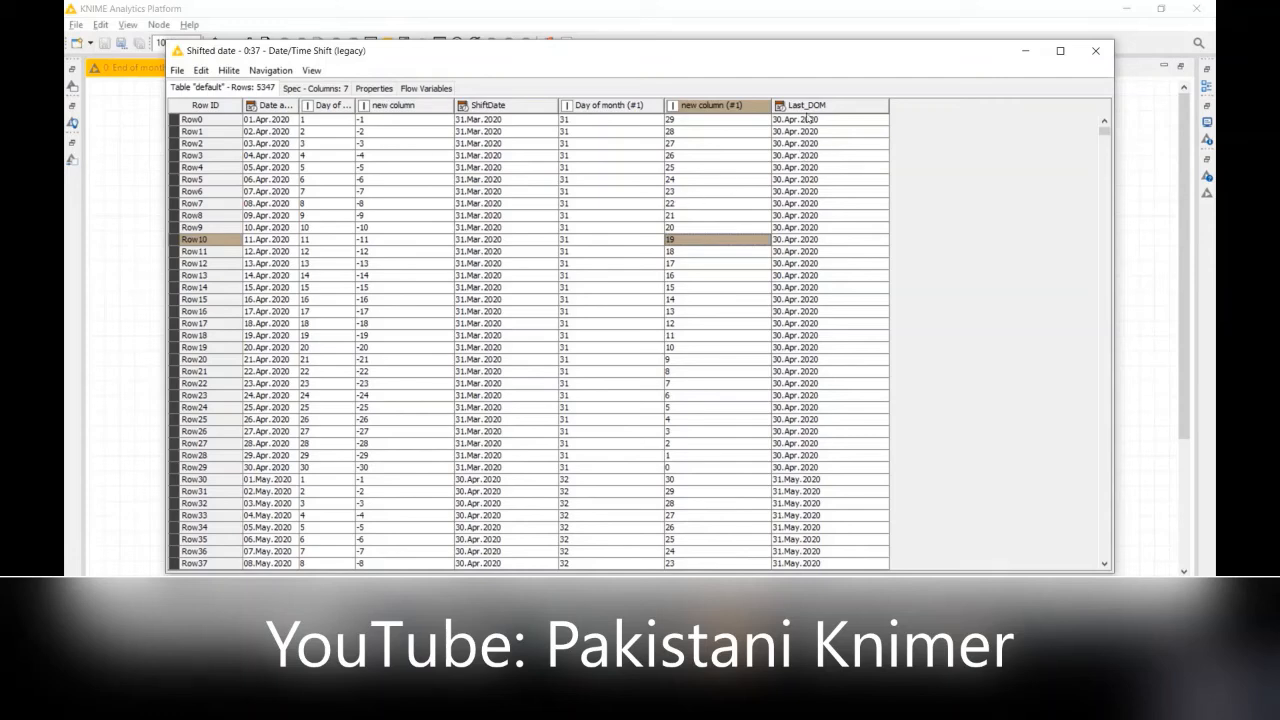
# Step: Check how the original date plus new column (#1) gives Last_DOM for Row0 and Row2
pyautogui.click(267, 121)
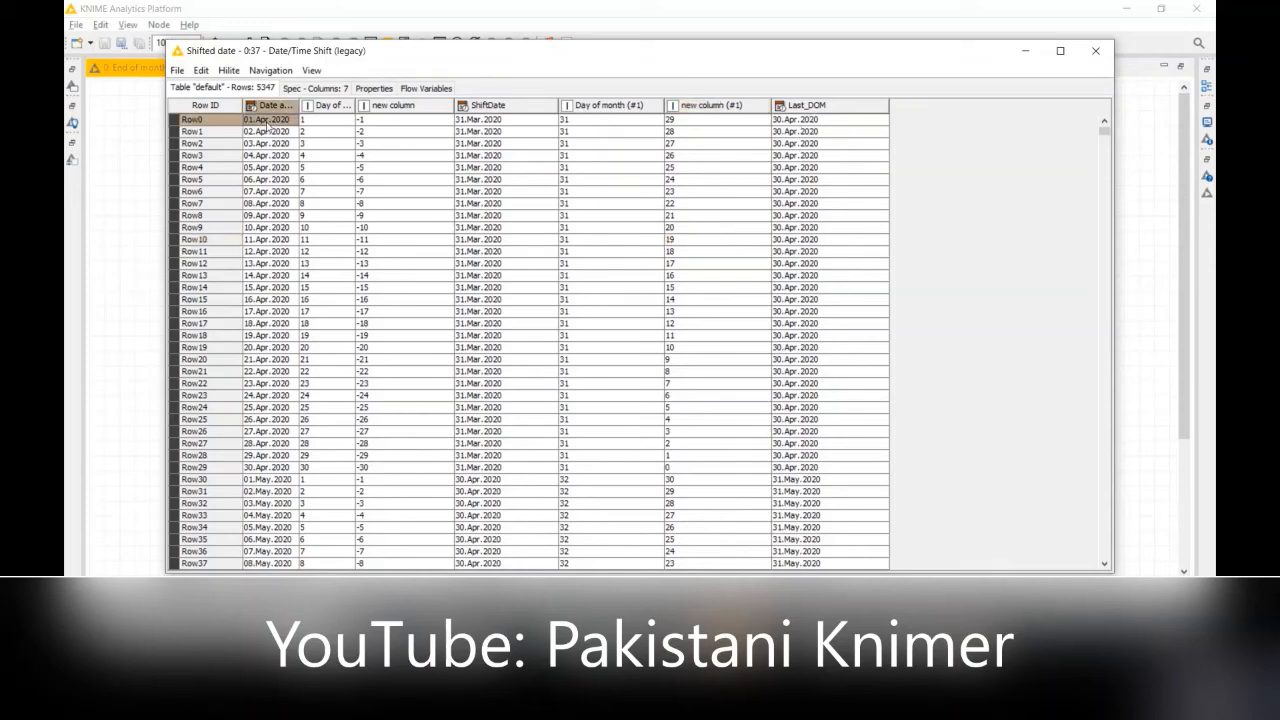
pyautogui.click(676, 126)
pyautogui.click(828, 127)
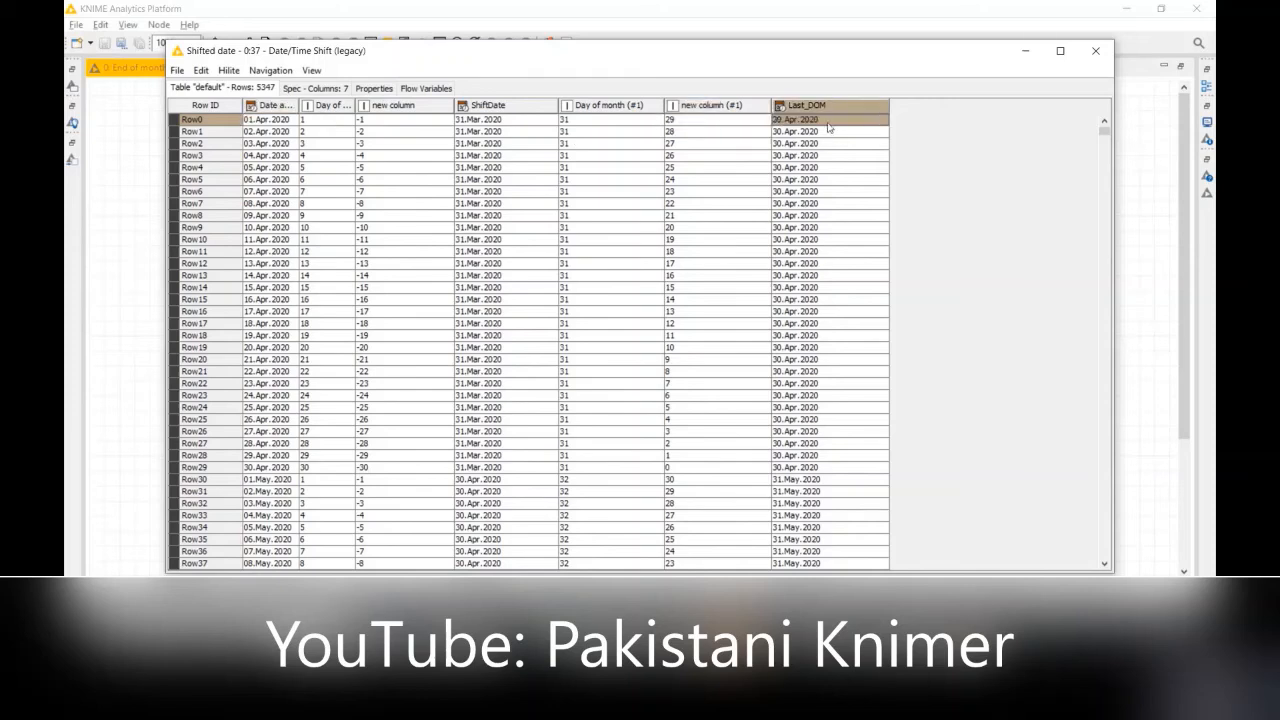
pyautogui.click(276, 146)
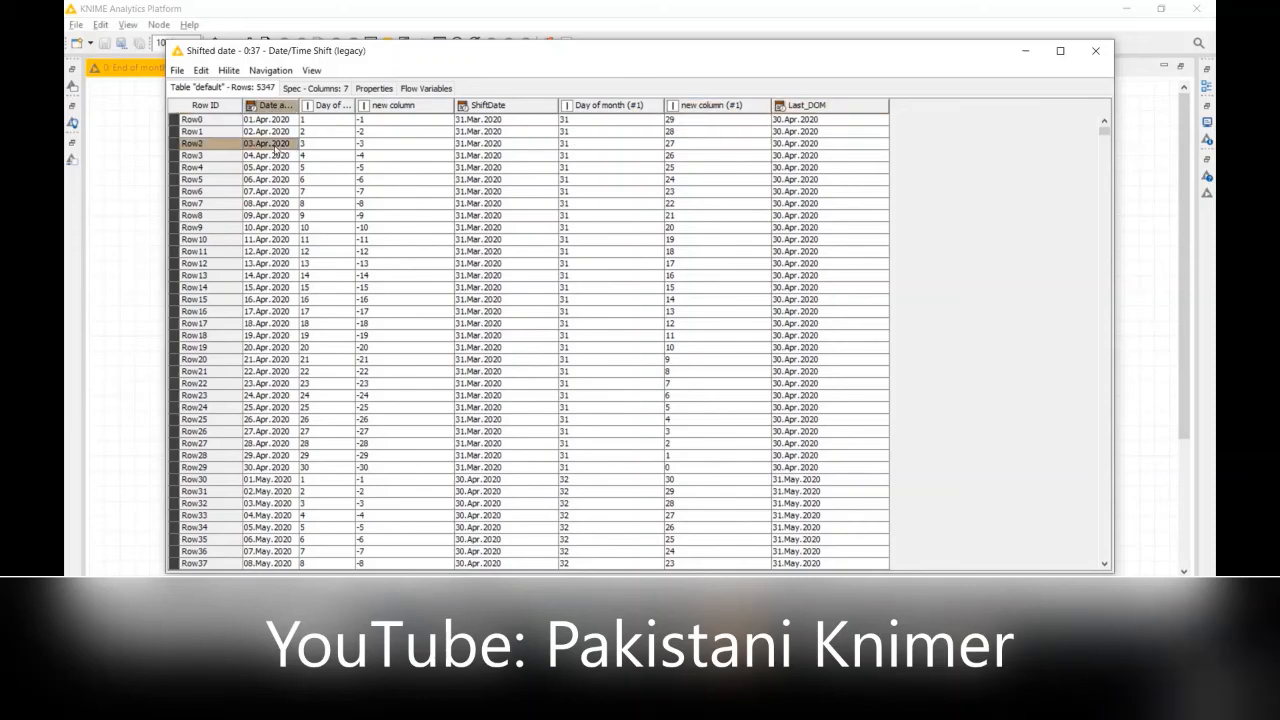
pyautogui.click(676, 148)
pyautogui.click(832, 146)
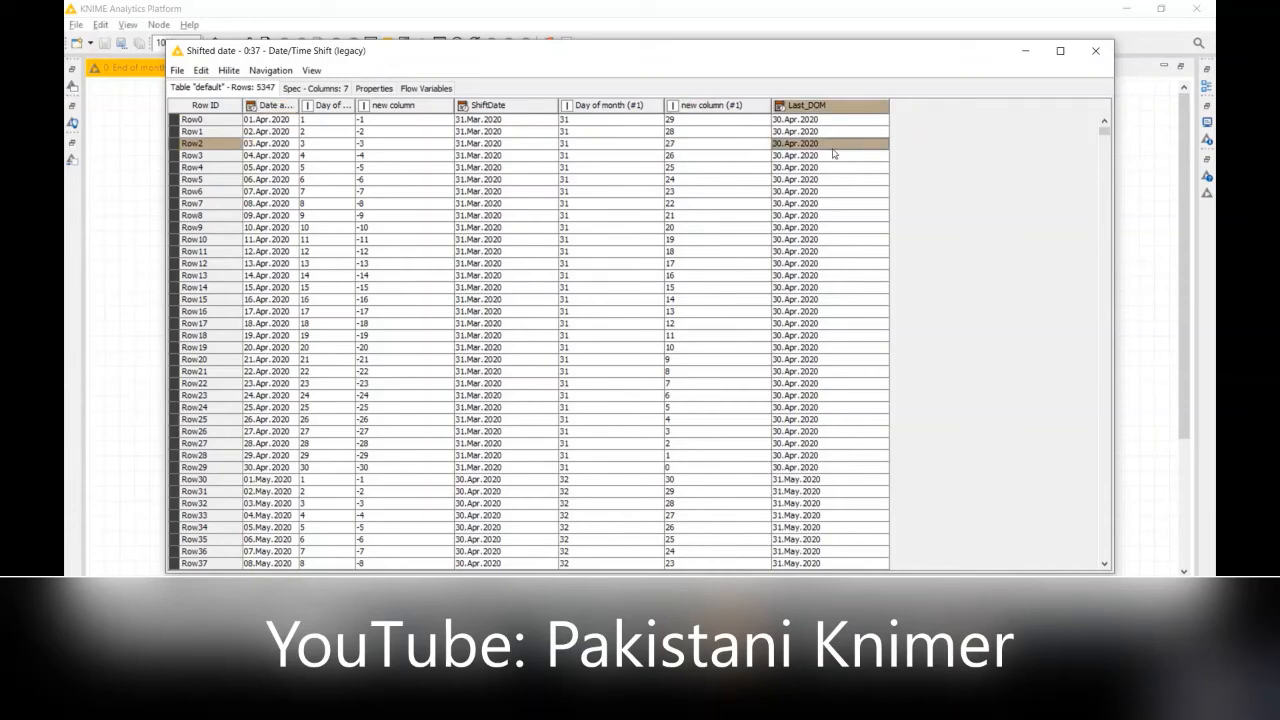
# Step: Check the original date, new column (#1) and Last_DOM for Row22 in April and Row34 in May
pyautogui.click(258, 386)
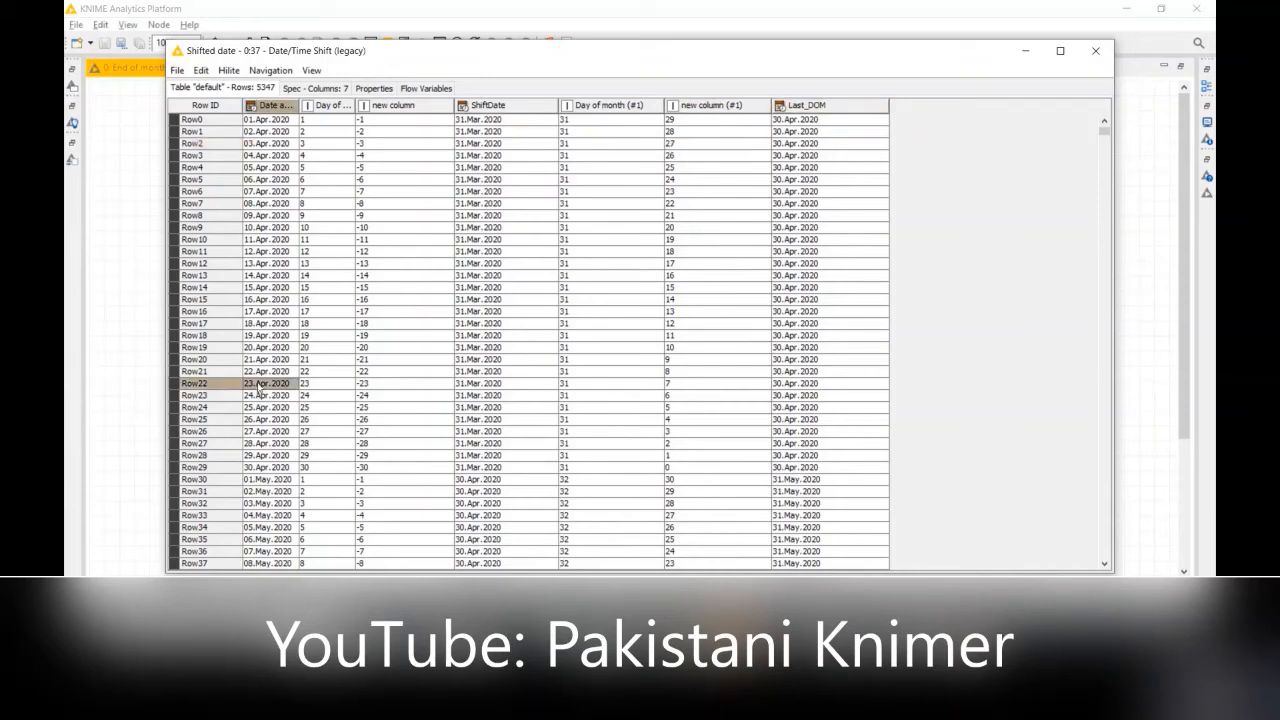
pyautogui.click(684, 390)
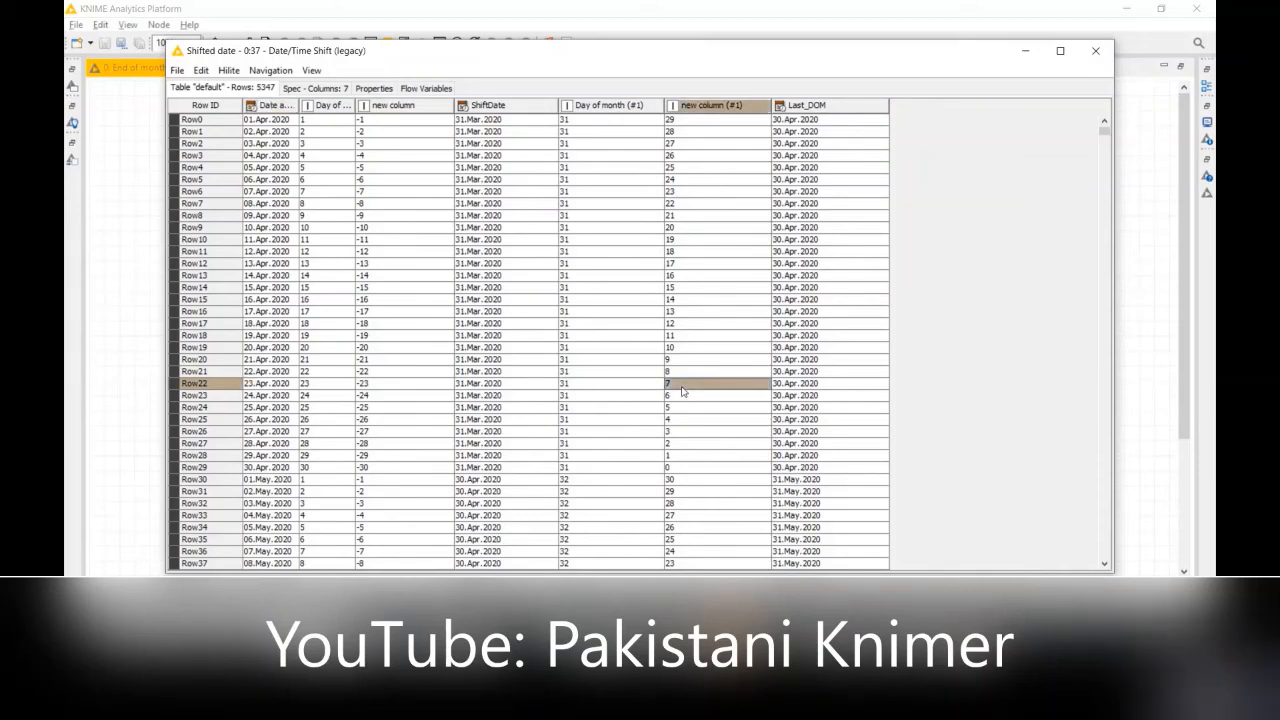
pyautogui.click(813, 386)
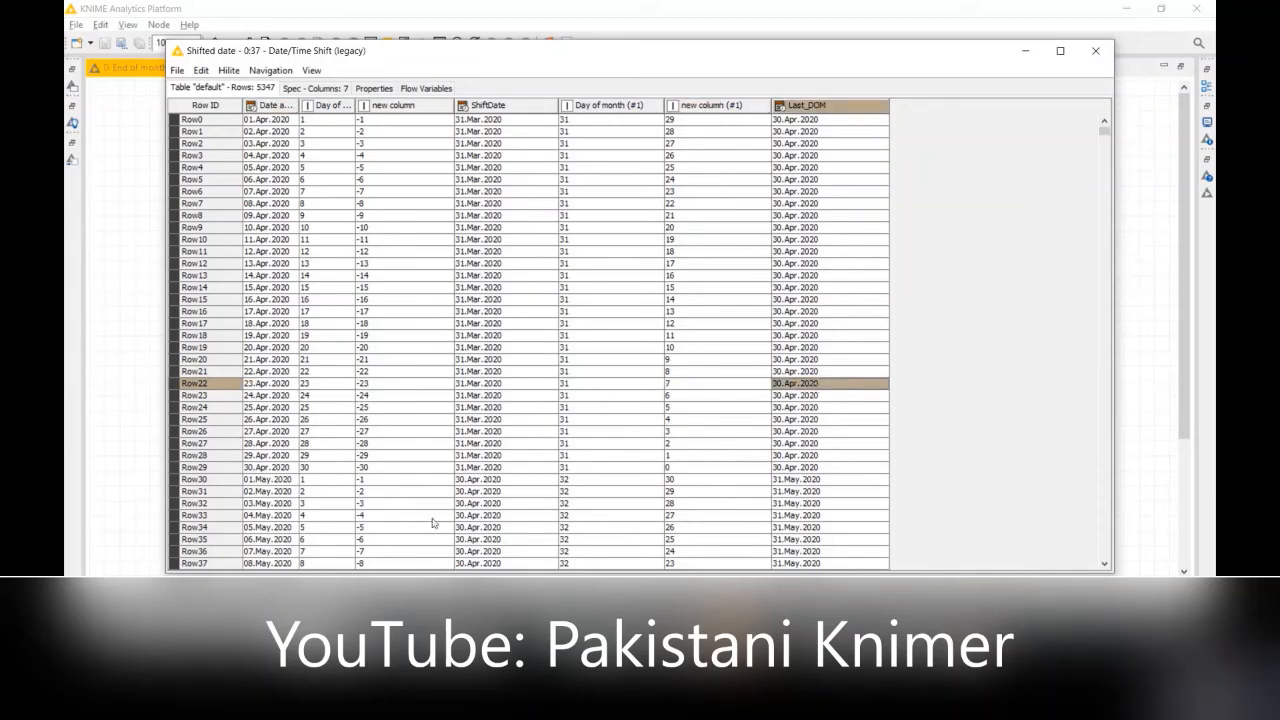
pyautogui.click(258, 530)
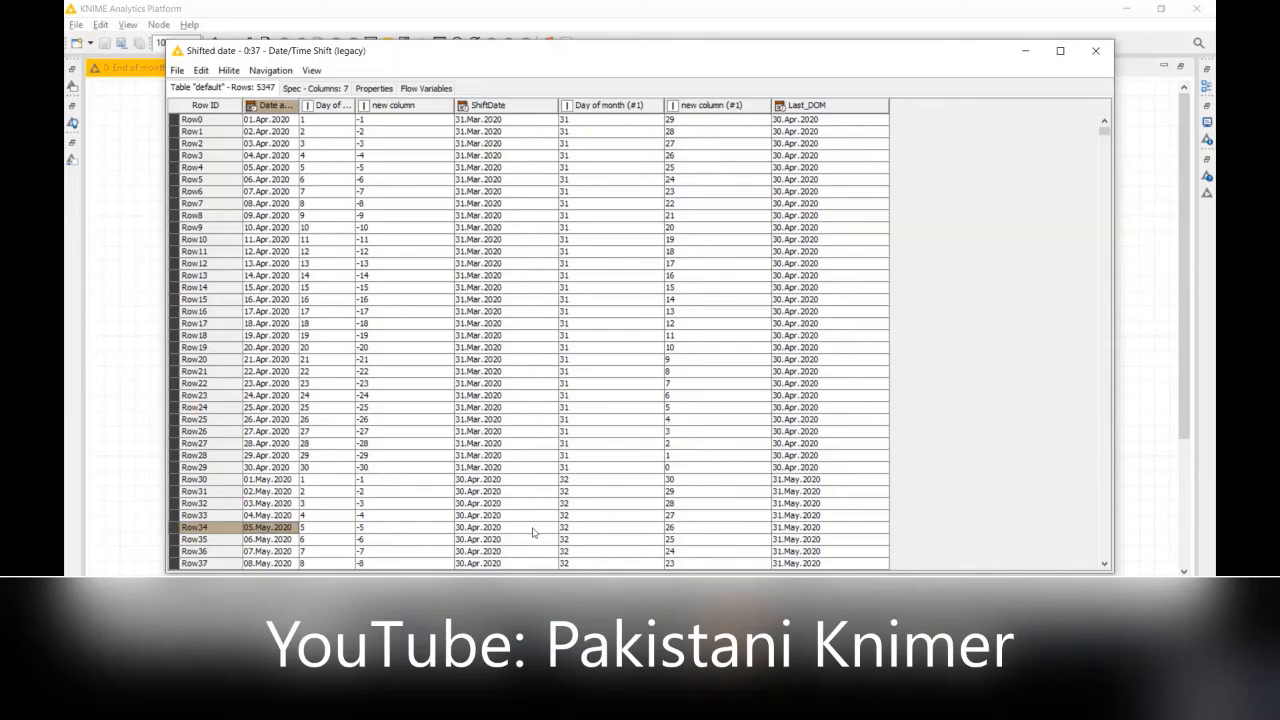
pyautogui.click(677, 530)
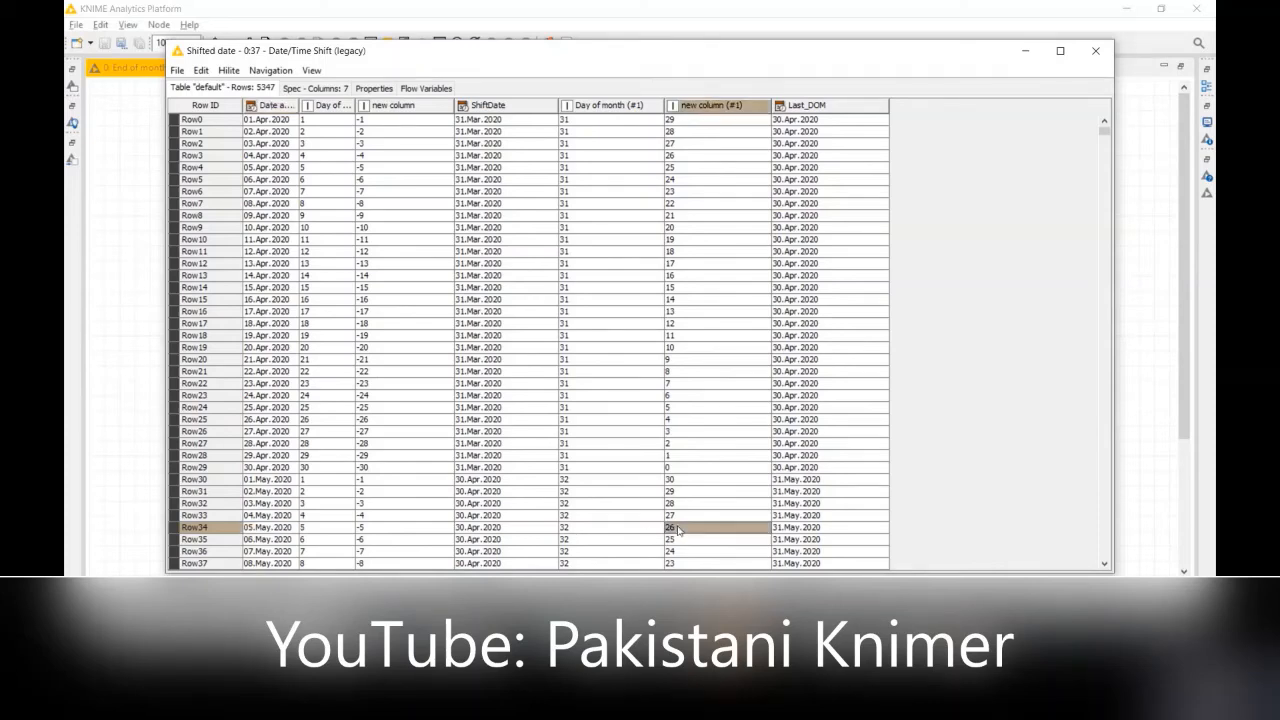
pyautogui.click(789, 528)
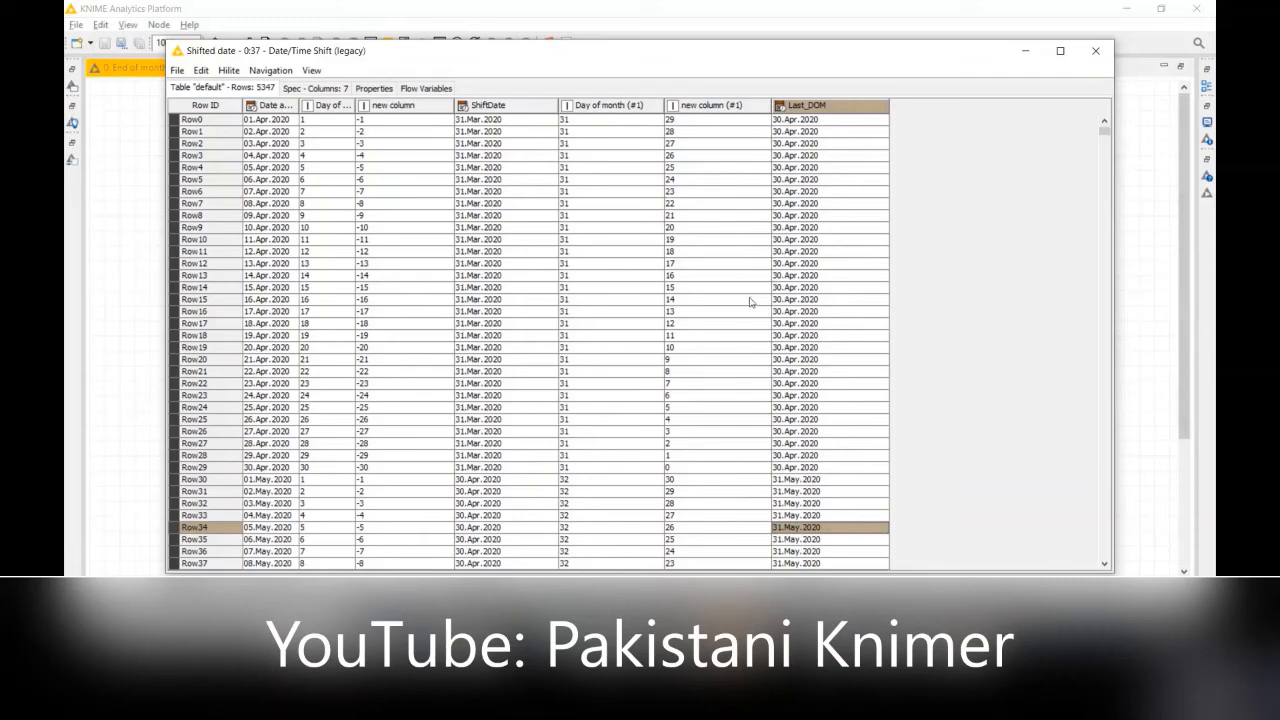
# Step: Examine new column (#1) against its source columns, Day of month (#1) and new column, in the first table rows
pyautogui.rightClick(705, 105)
pyautogui.click(714, 157)
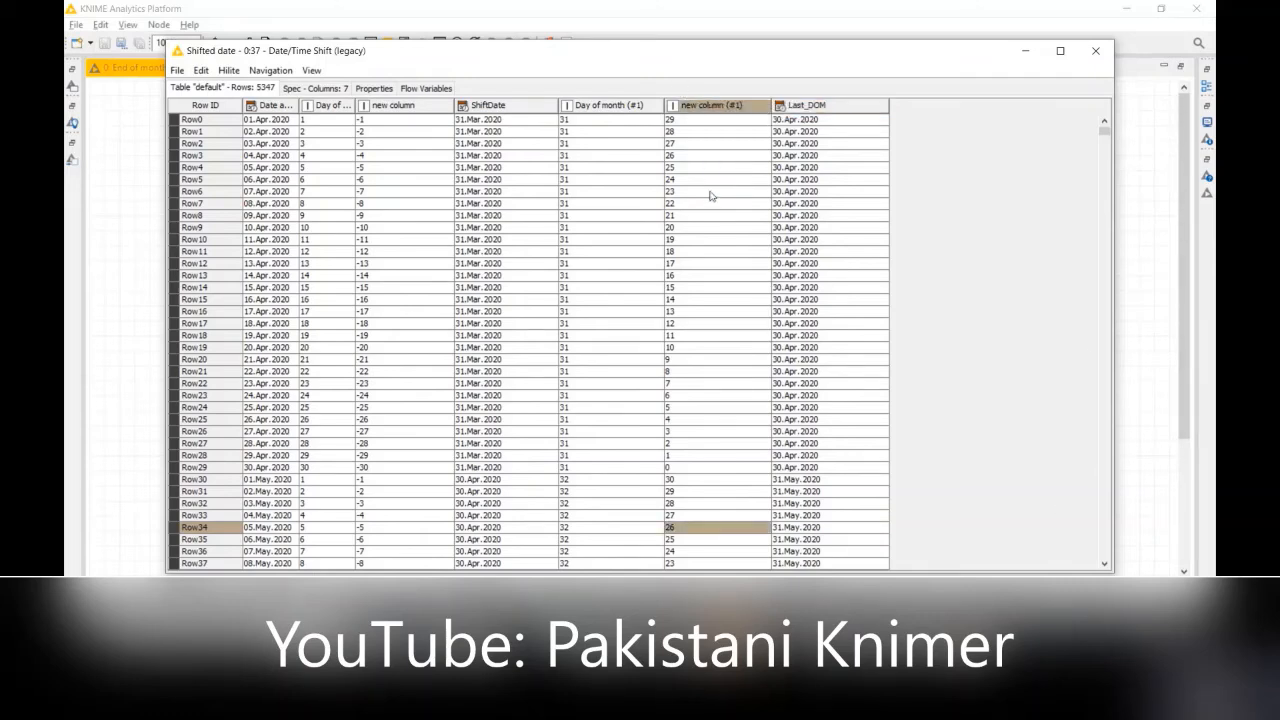
pyautogui.click(591, 133)
pyautogui.click(413, 145)
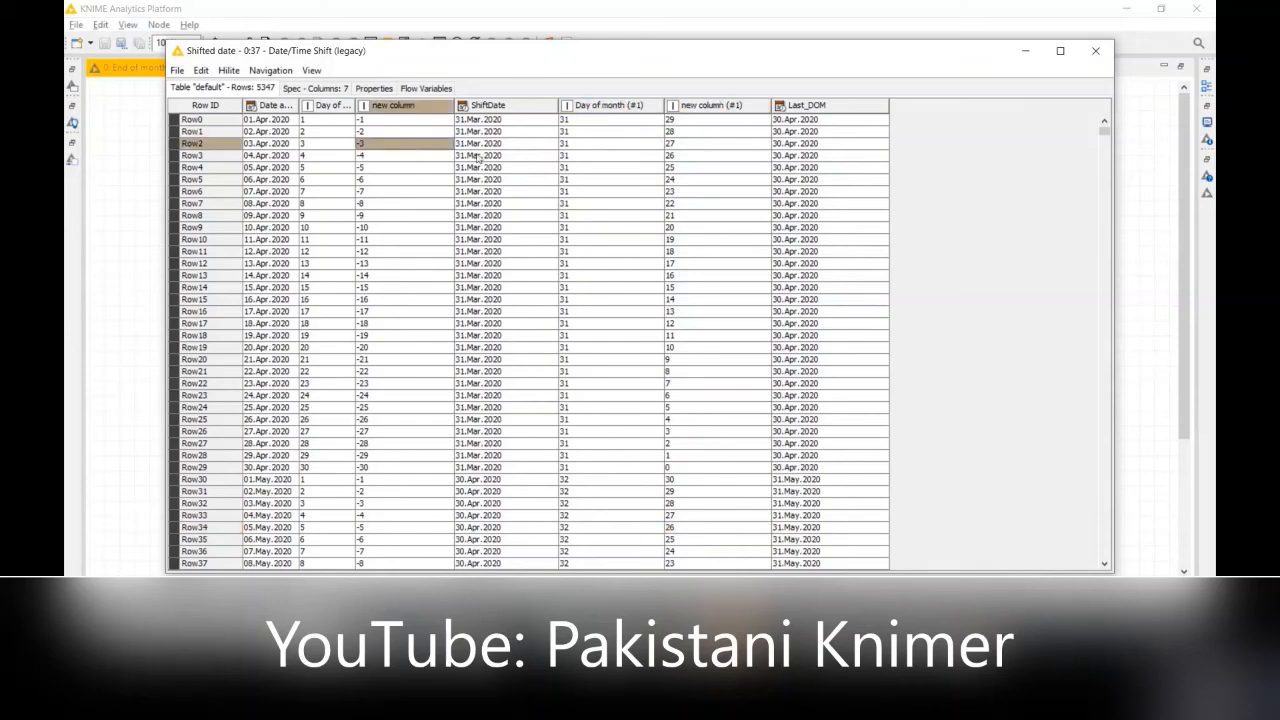